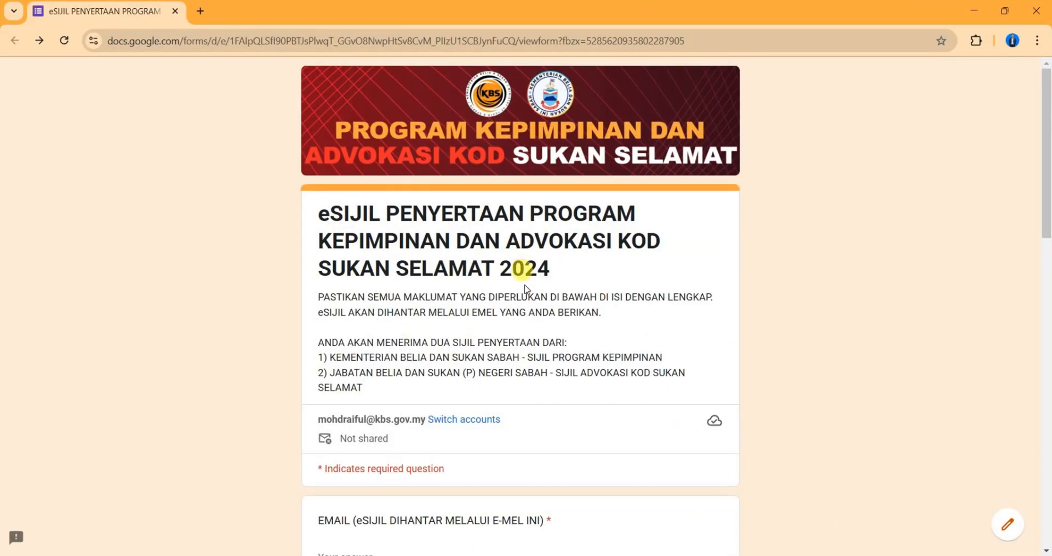
Step: Enter the participant's e-mail address in the EMAIL field of the eSIJIL form
scroll(525, 289, down, 3)
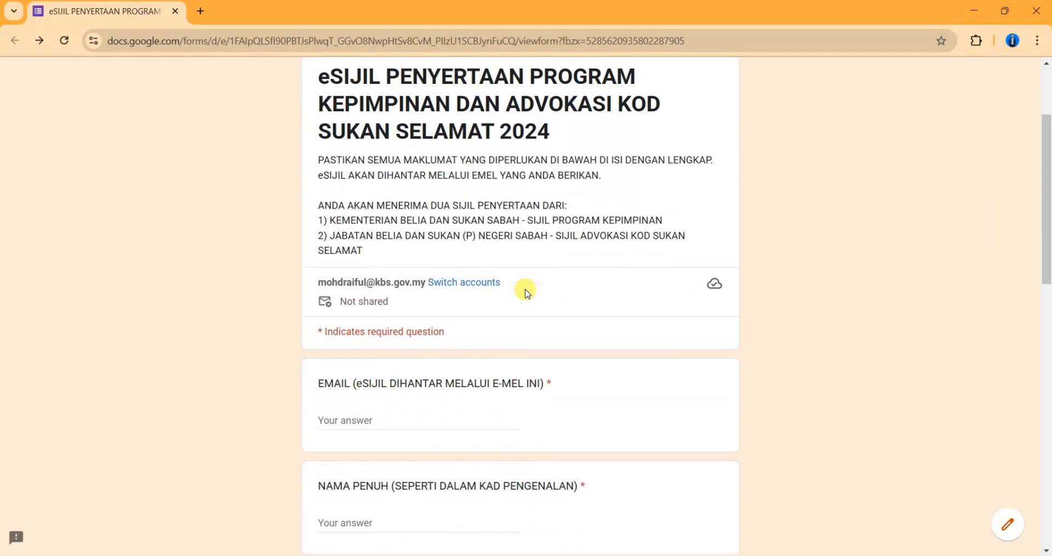
scroll(525, 290, down, 4)
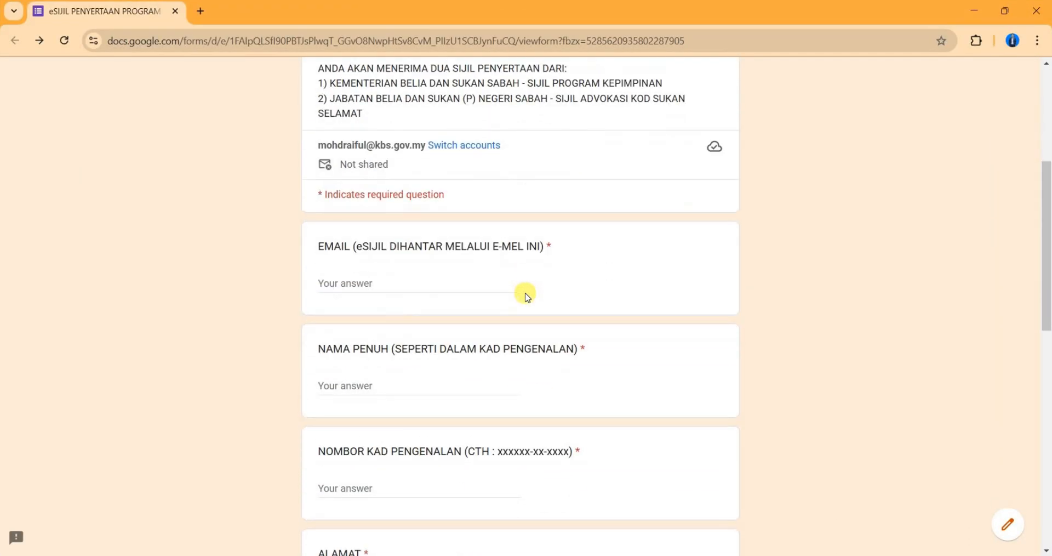
scroll(526, 305, down, 3)
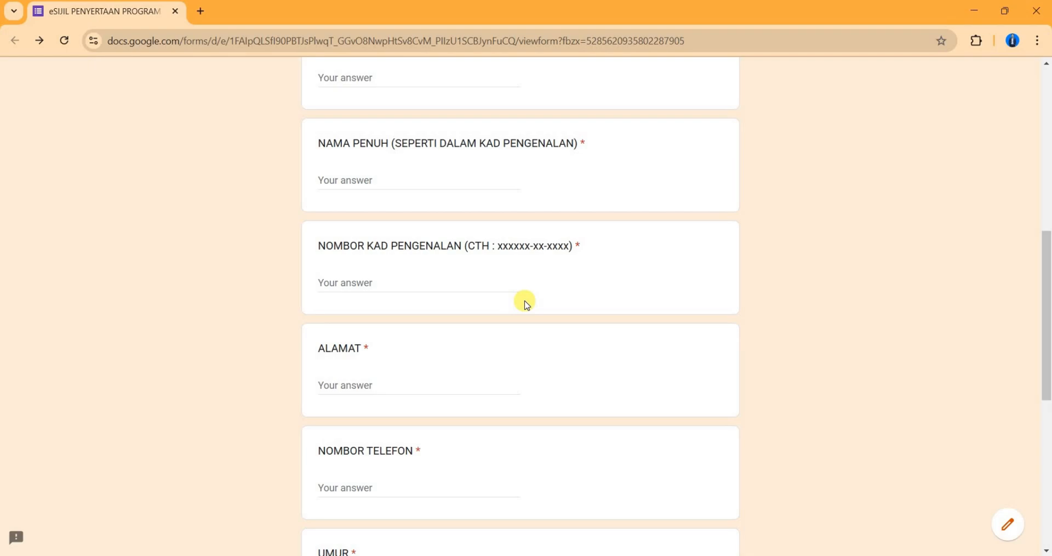
scroll(527, 305, up, 3)
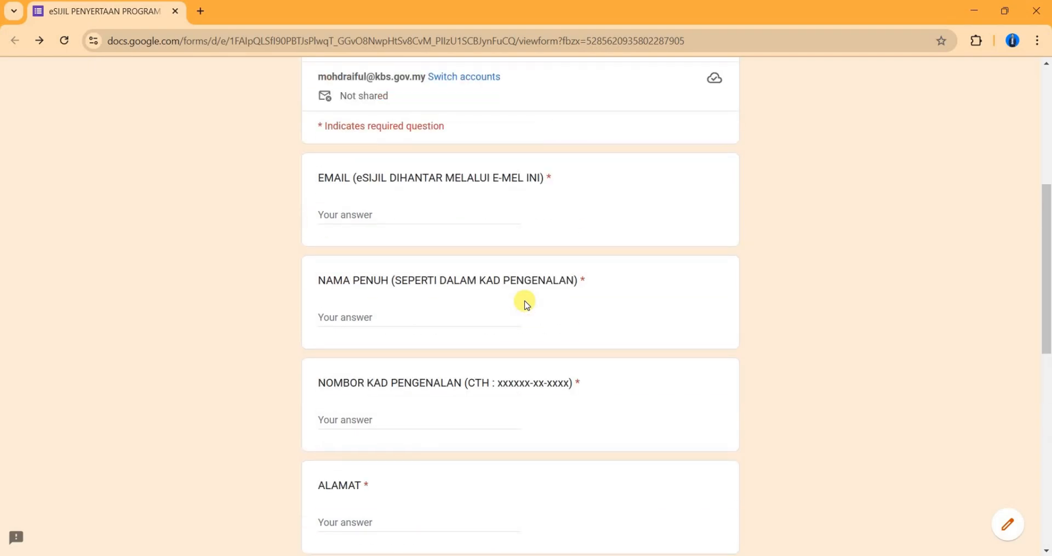
scroll(526, 305, up, 1)
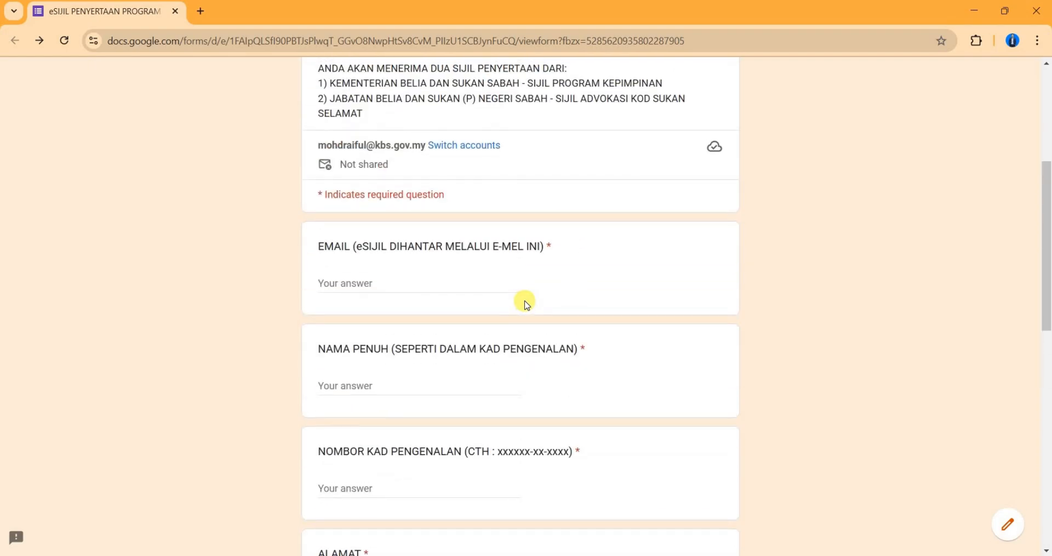
click(457, 284)
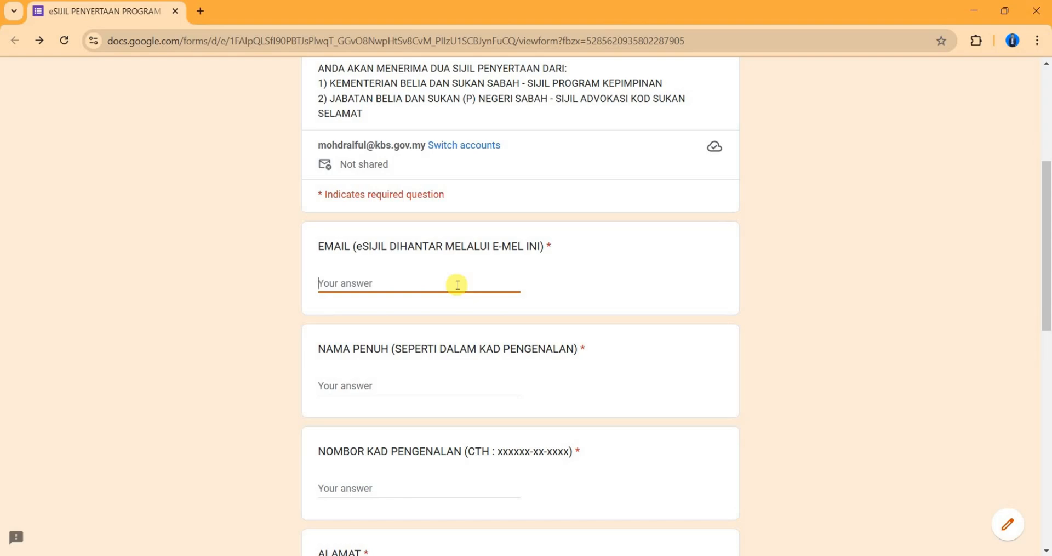
key(ctrl+v)
click(235, 284)
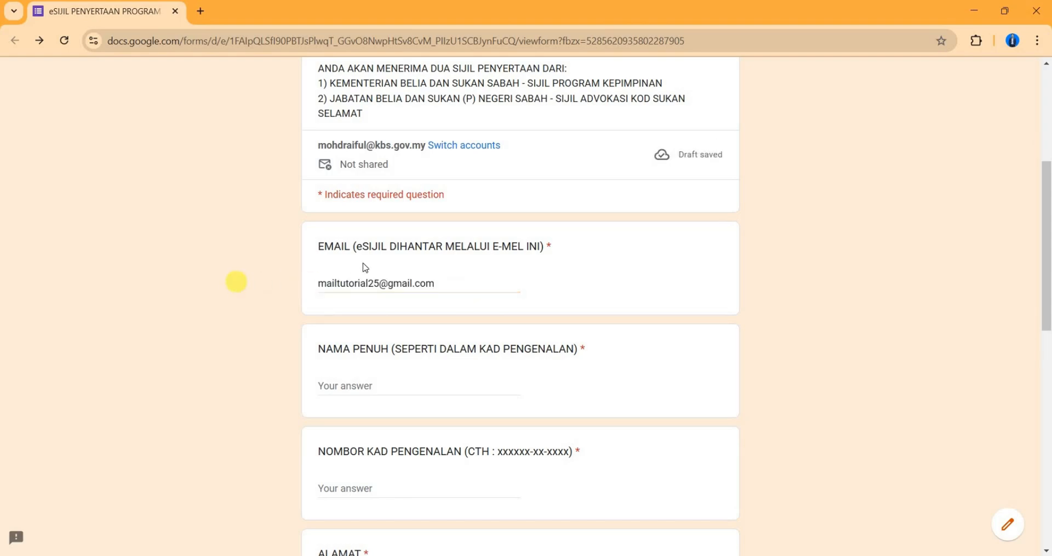
Step: Enter the participant's full name in the NAMA PENUH field
scroll(364, 268, down, 2)
click(377, 251)
text(AB)
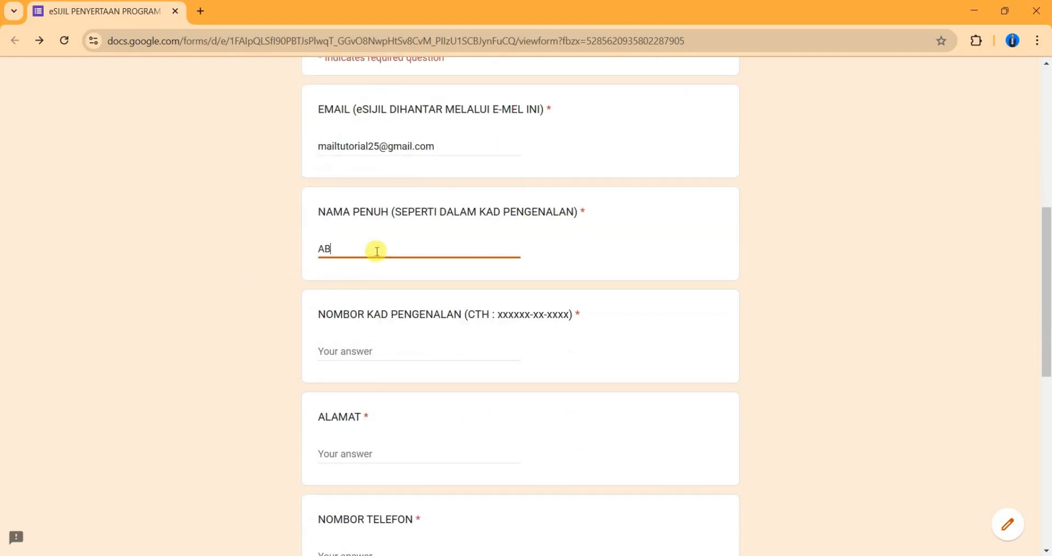
text(CDEFGH BIN XYZ)
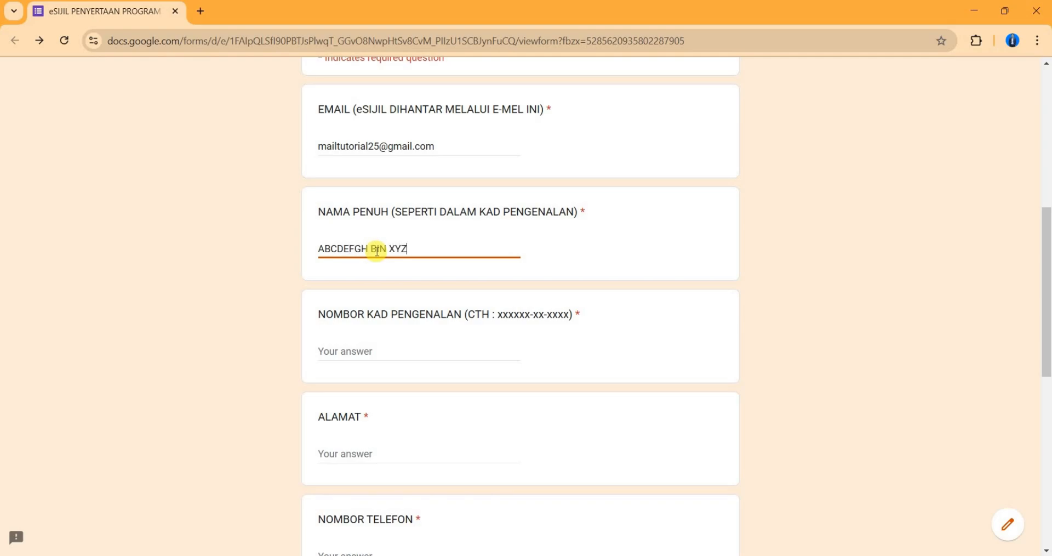
Step: Enter the participant's identity card number, separated by hyphens, in the NOMBOR KAD PENGENALAN field
scroll(377, 249, down, 3)
click(366, 214)
text(123456-12)
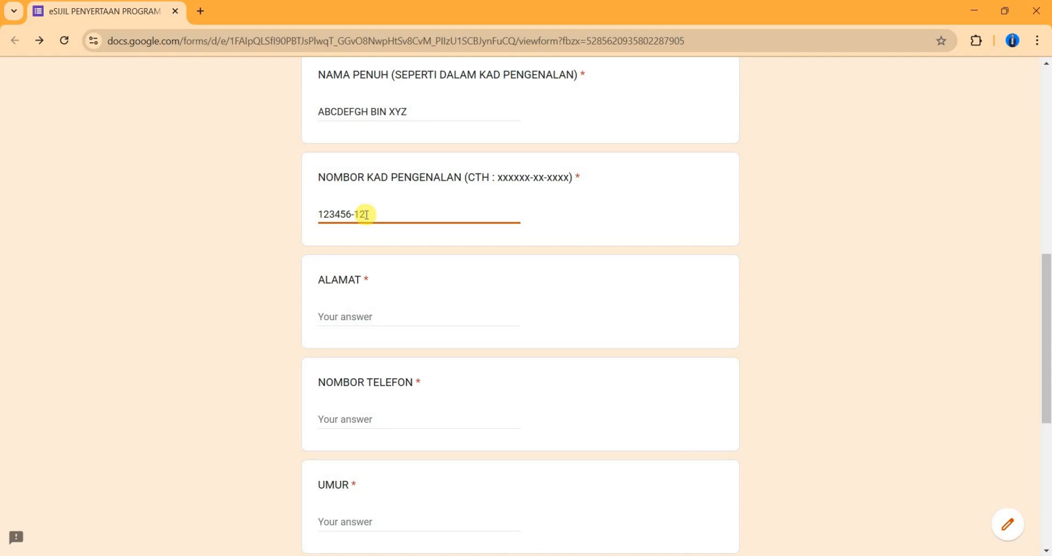
text(-5673)
Step: Fill in the ALAMAT field with the participant's address
scroll(371, 266, down, 3)
click(359, 184)
text(KOTA KINBA)
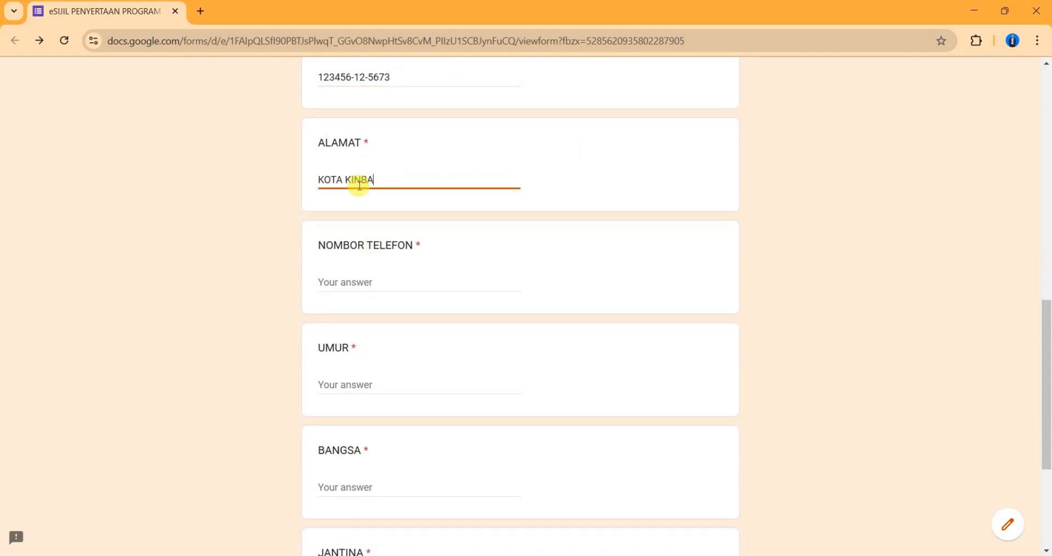
key(BackSpace)
key(BackSpace)
key(BackSpace)
text(NABALU)
Step: Enter the participant's phone number in the NOMBOR TELEFON field
scroll(345, 206, down, 1)
click(345, 216)
text(013-456789)
Step: Set UMUR to 25 and BANGSA to BUMI SABAH in the form
scroll(350, 187, down, 2)
click(351, 187)
text(25)
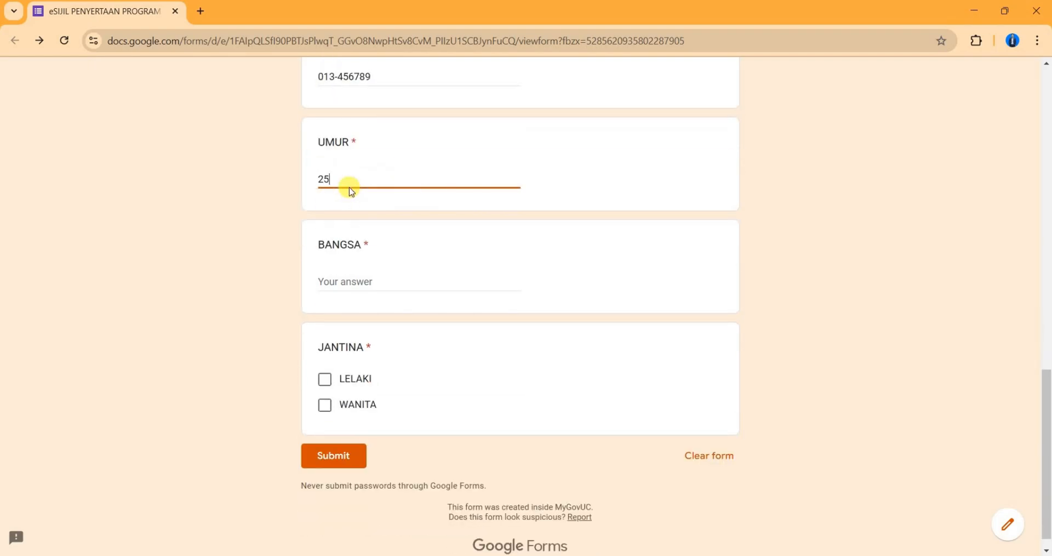
click(346, 282)
text(BUMI SABAH)
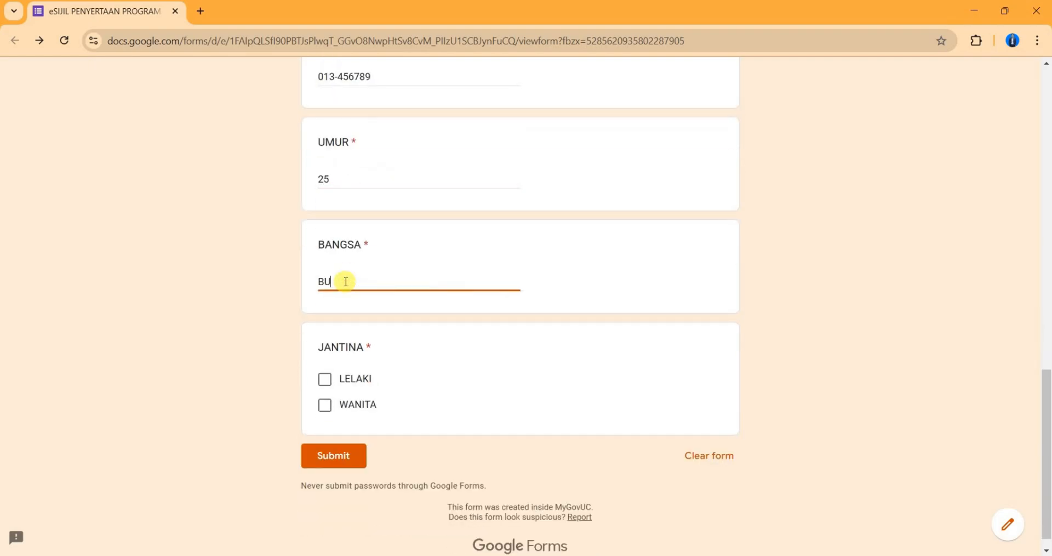
Step: Choose LELAKI for JANTINA and submit the completed form
scroll(329, 359, down, 1)
click(325, 360)
scroll(257, 329, up, 1)
scroll(252, 318, down, 1)
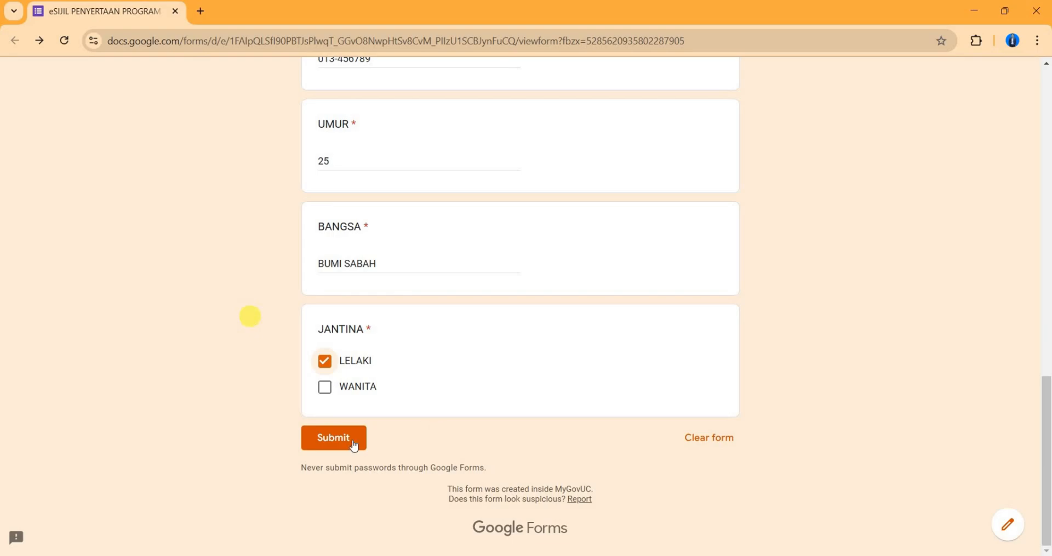
click(344, 440)
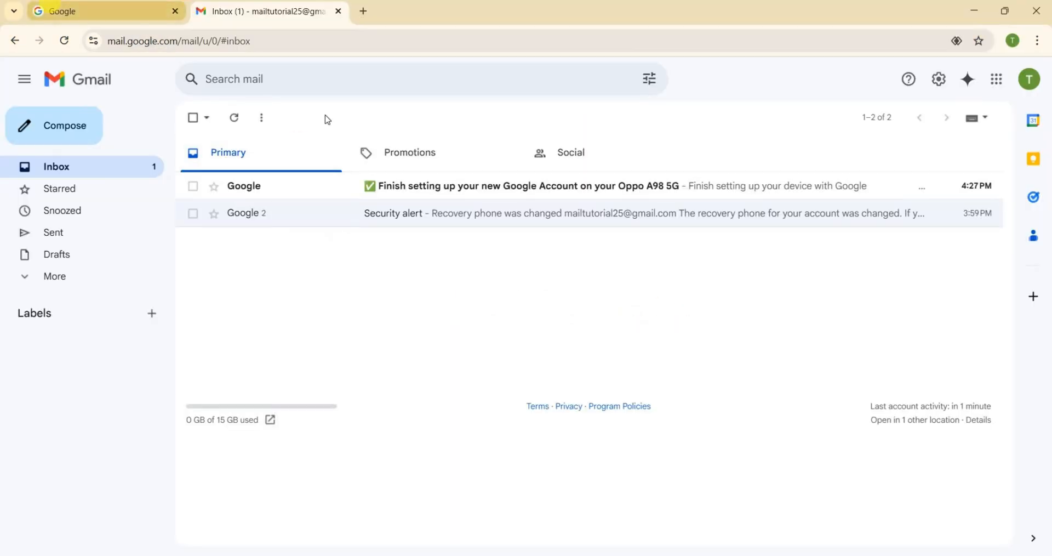
Step: Switch to Gmail and reload the inbox to fetch the certificate e-mail
right_click(379, 122)
click(429, 184)
click(164, 15)
click(266, 14)
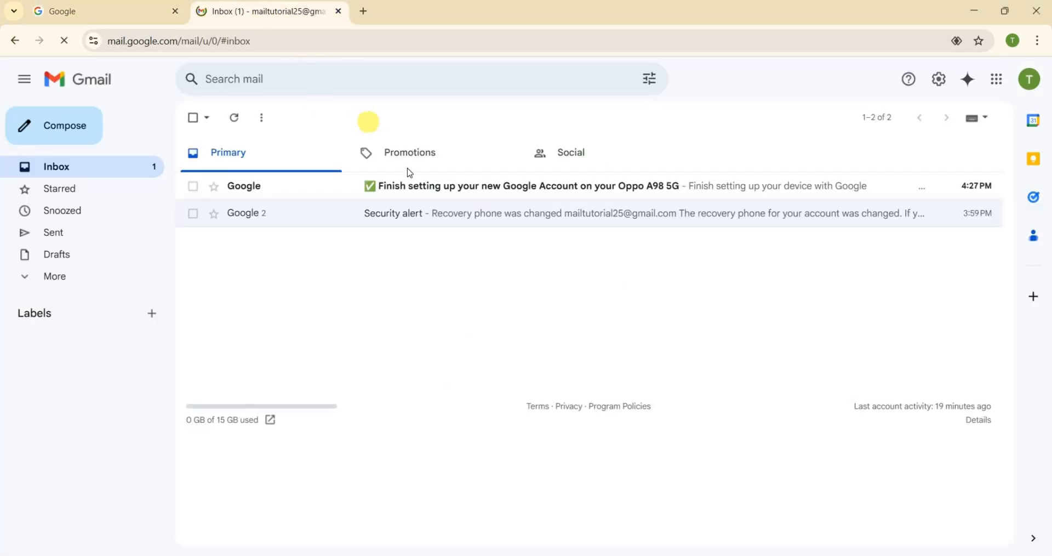
right_click(368, 123)
click(779, 168)
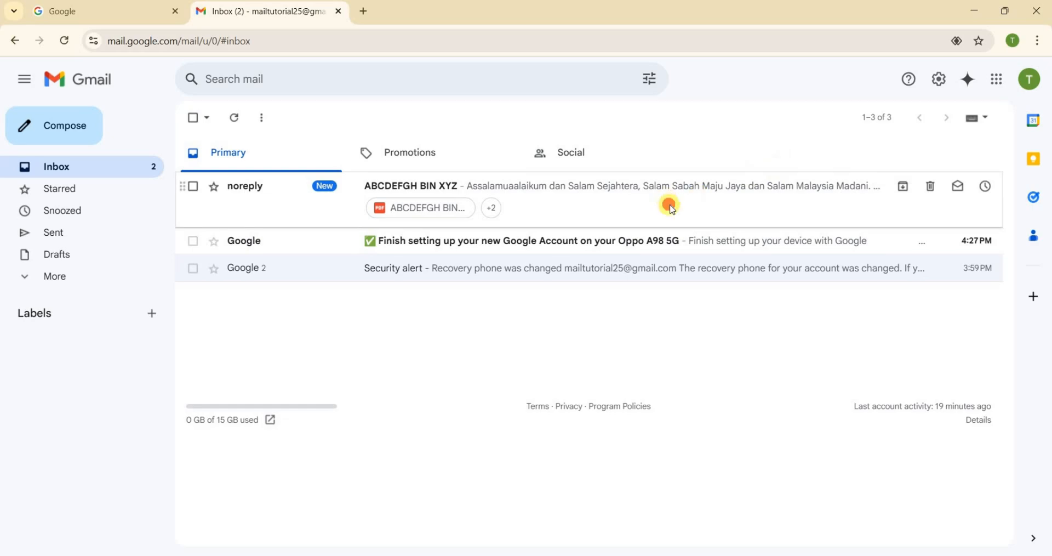
Step: Open the new message from noreply and preview its attached PDF certificate
click(667, 205)
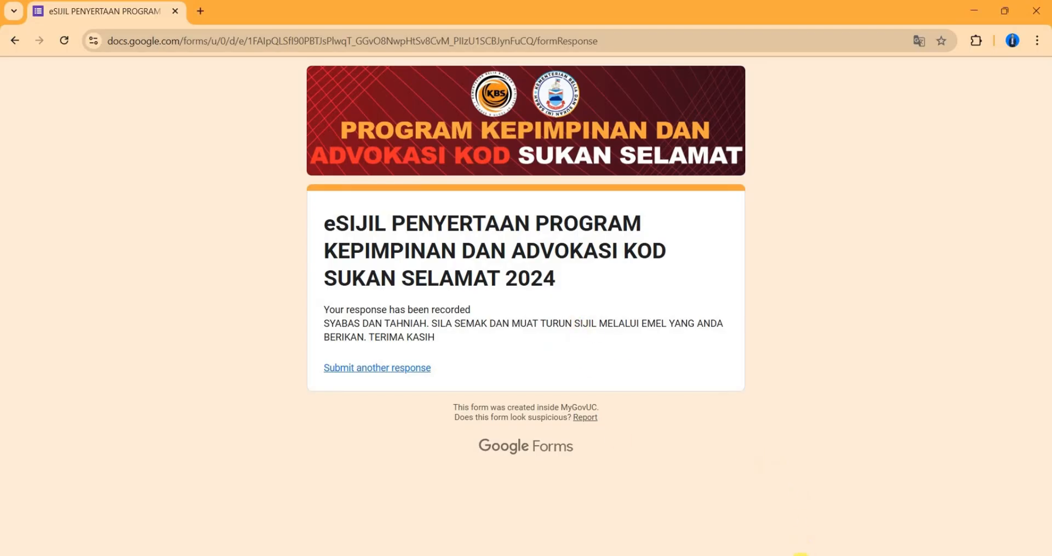
click(805, 555)
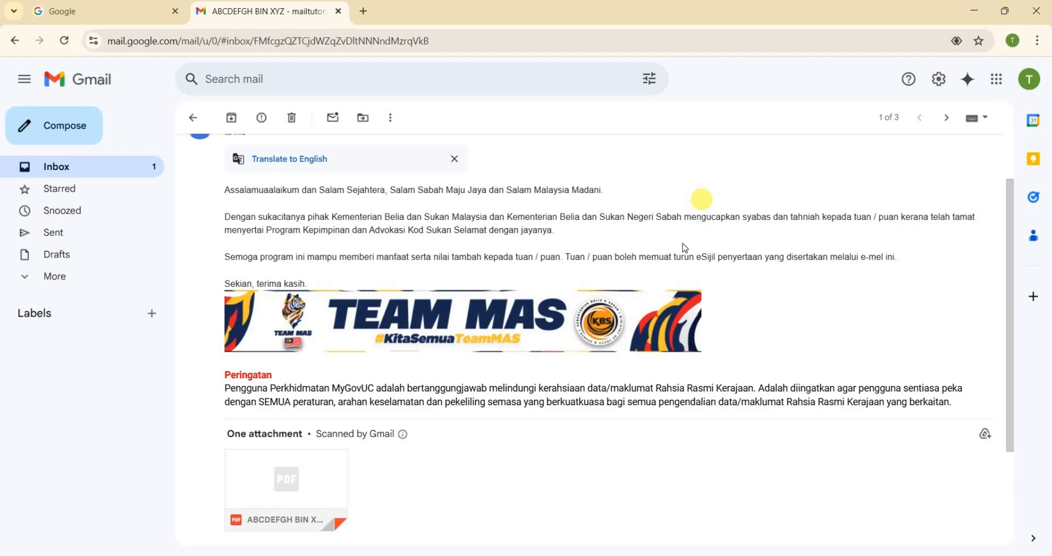
scroll(684, 245, down, 3)
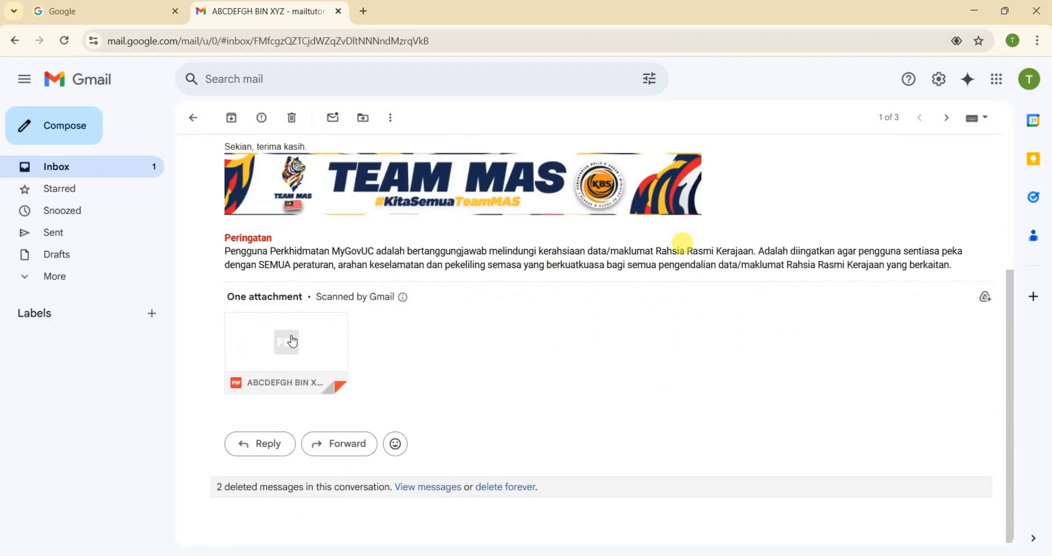
click(299, 341)
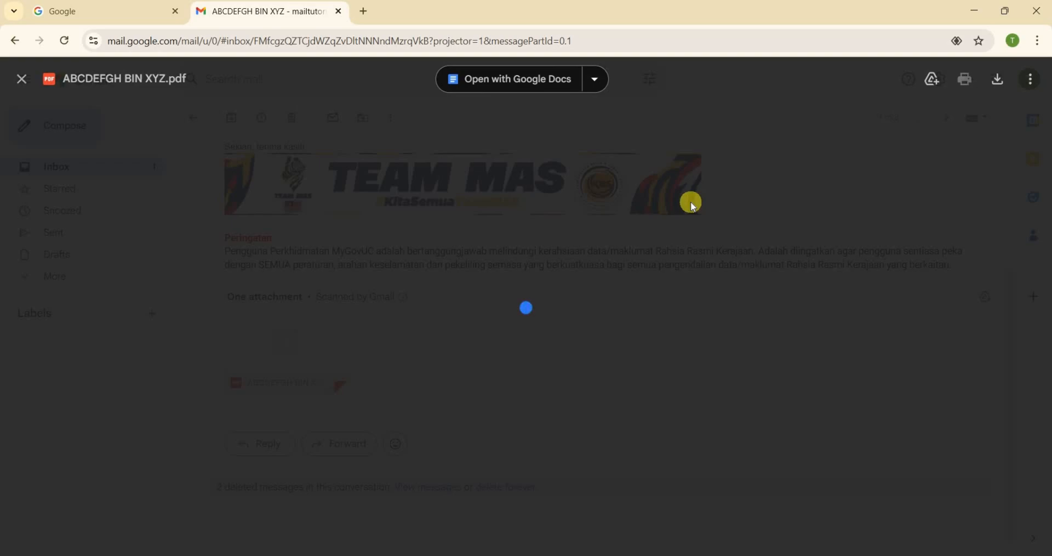
Step: Examine both pages of the PDF certificate, checking the participant's name and identity card number
scroll(561, 244, down, 1)
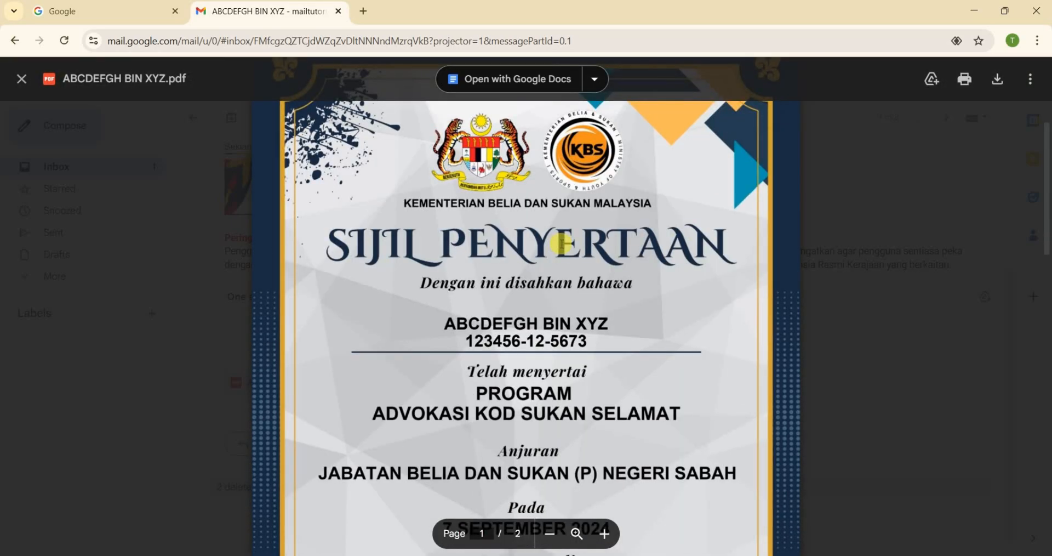
scroll(562, 244, down, 1)
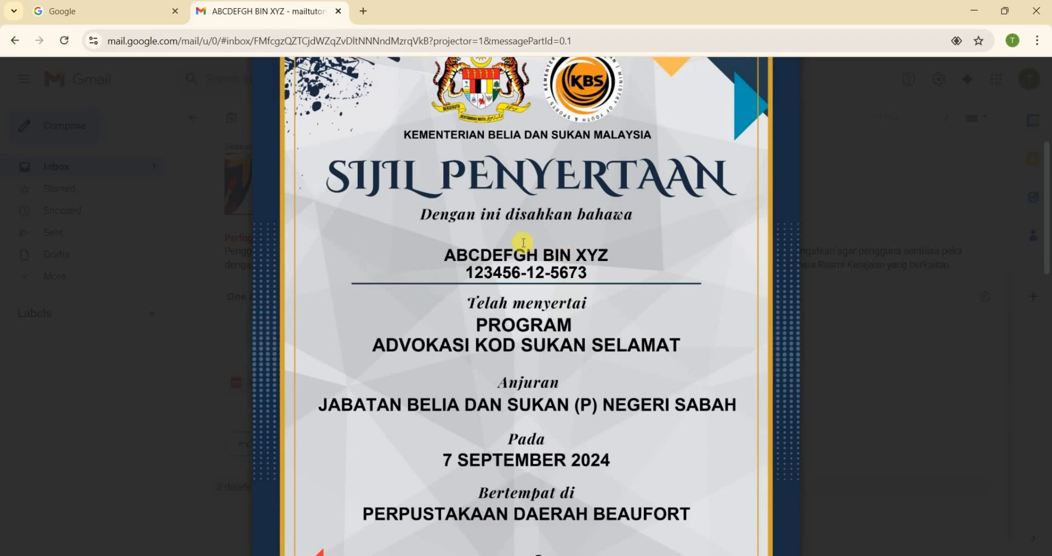
drag(444, 258, 620, 274)
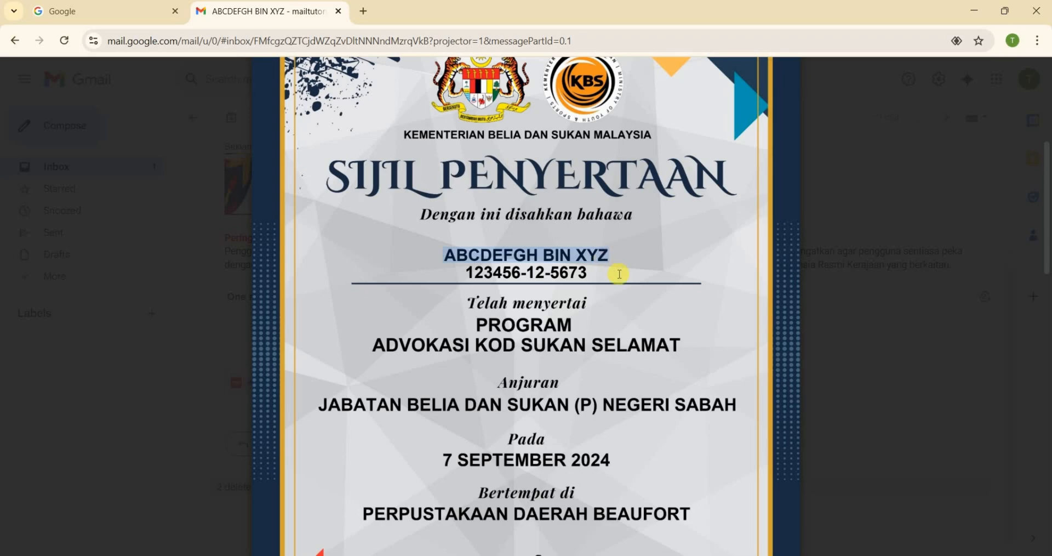
drag(470, 273, 699, 276)
scroll(648, 264, down, 3)
scroll(648, 264, up, 3)
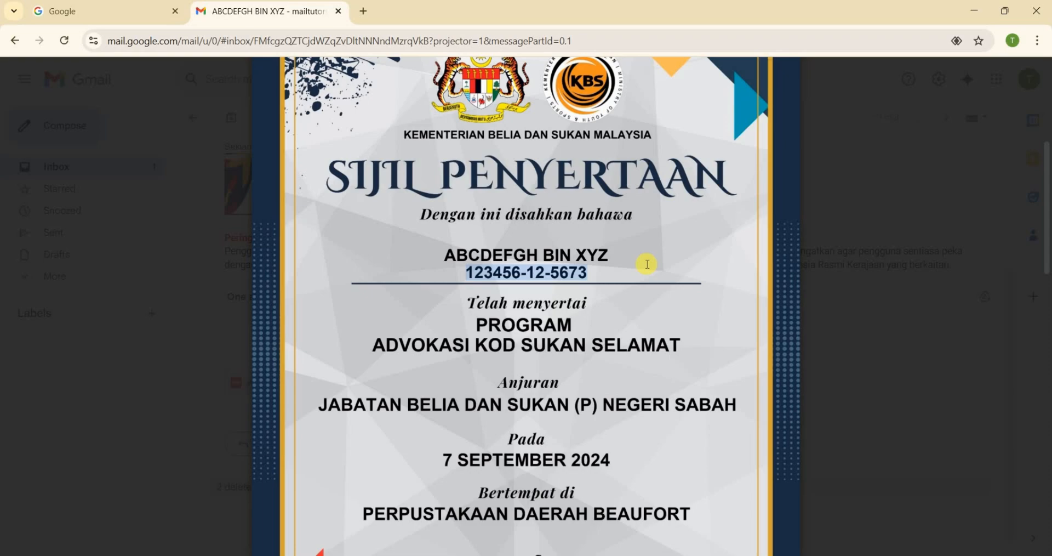
scroll(610, 253, down, 10)
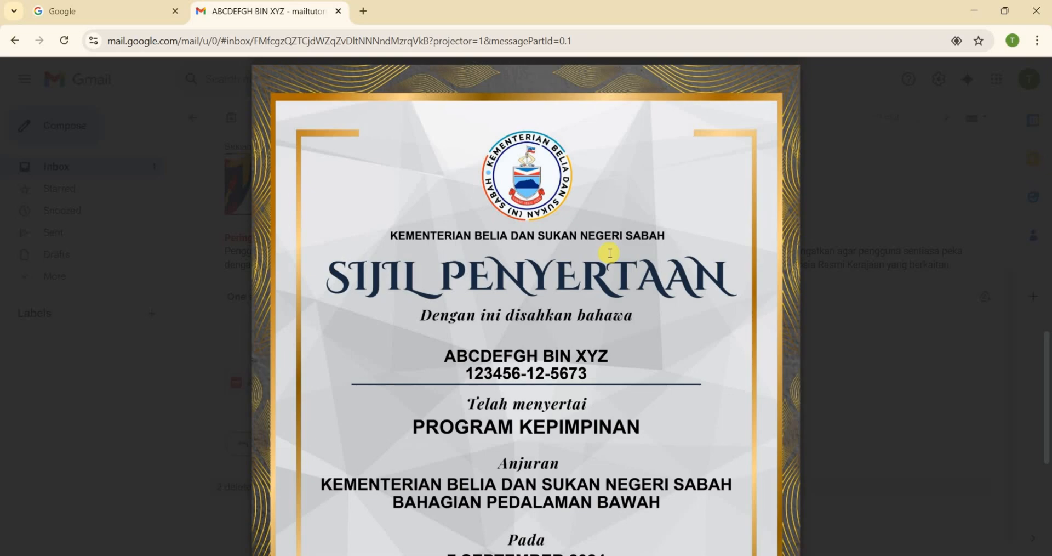
scroll(610, 253, down, 1)
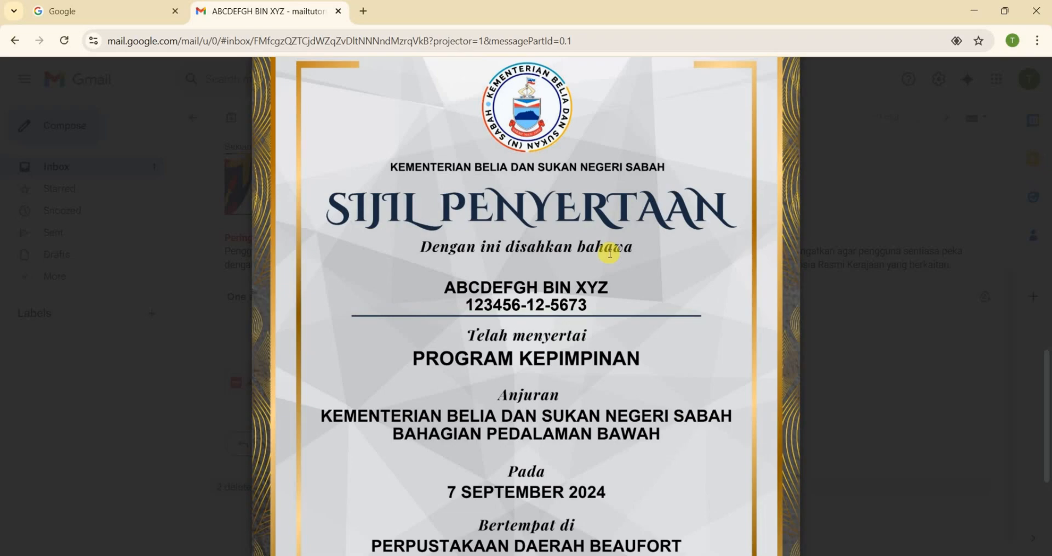
click(859, 278)
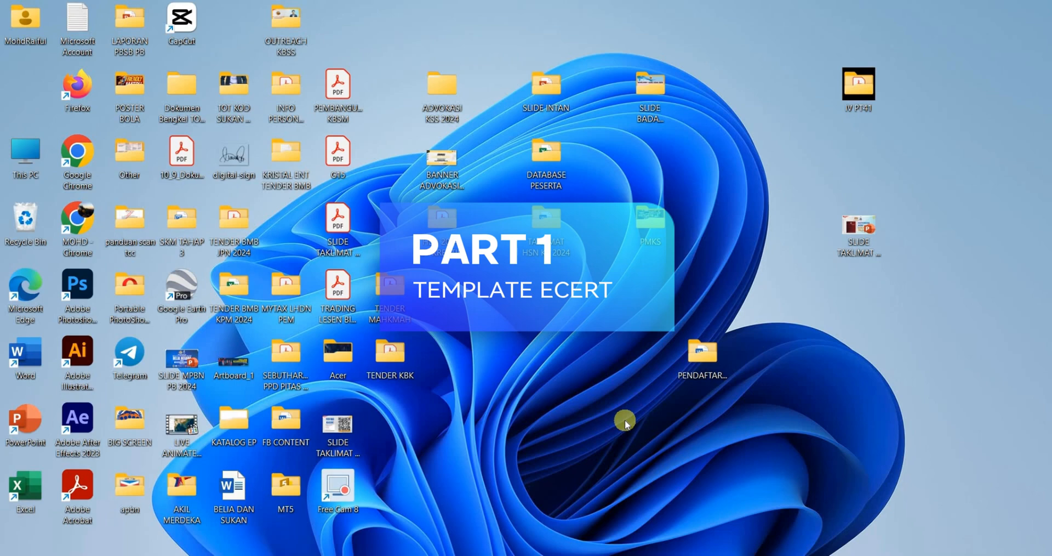
Step: Switch to File Explorer and open the SAMPEL eCERT image in the ECERT folder to examine the certificate template's layout
mouse_move(512, 554)
click(461, 520)
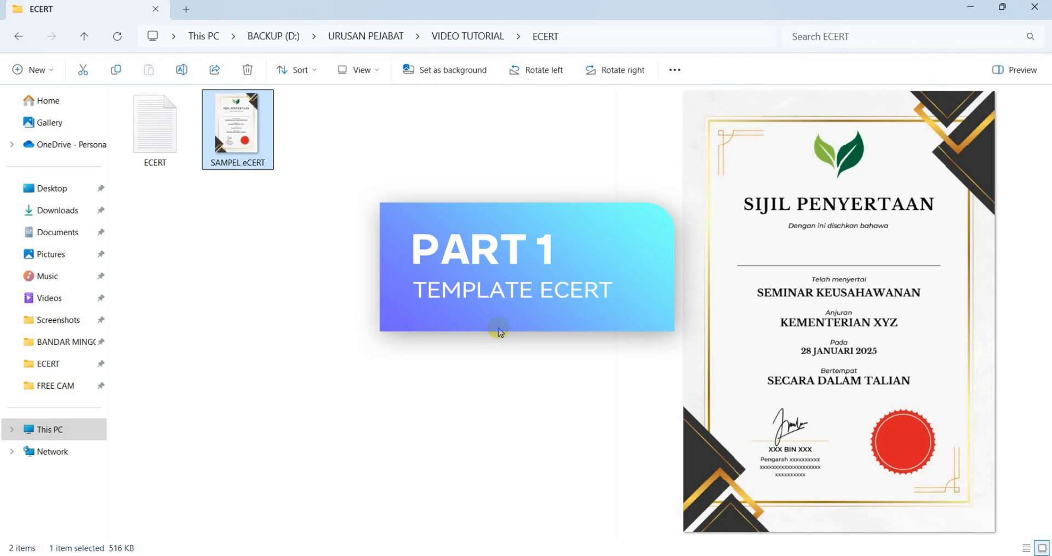
click(357, 174)
double_click(257, 147)
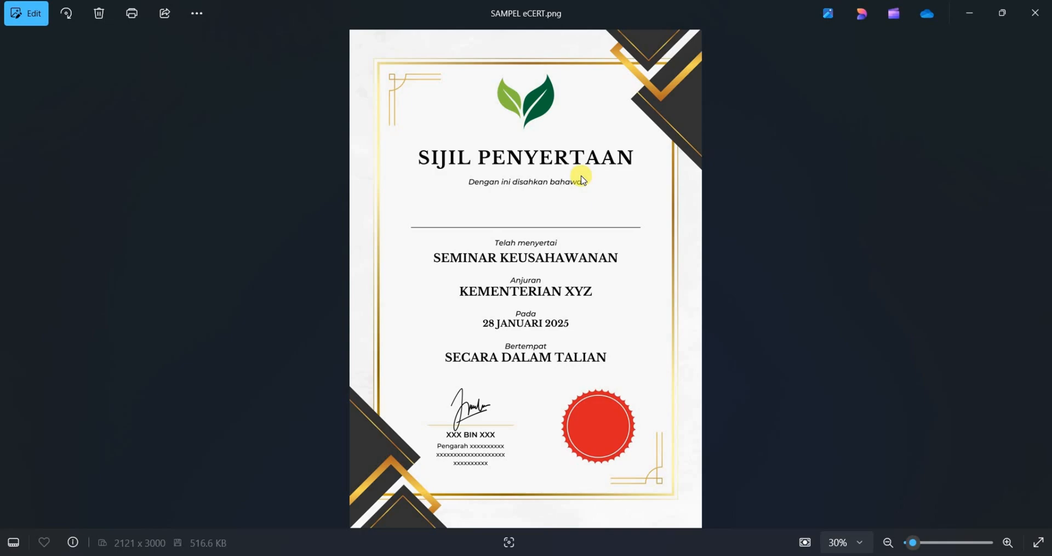
scroll(582, 179, up, 2)
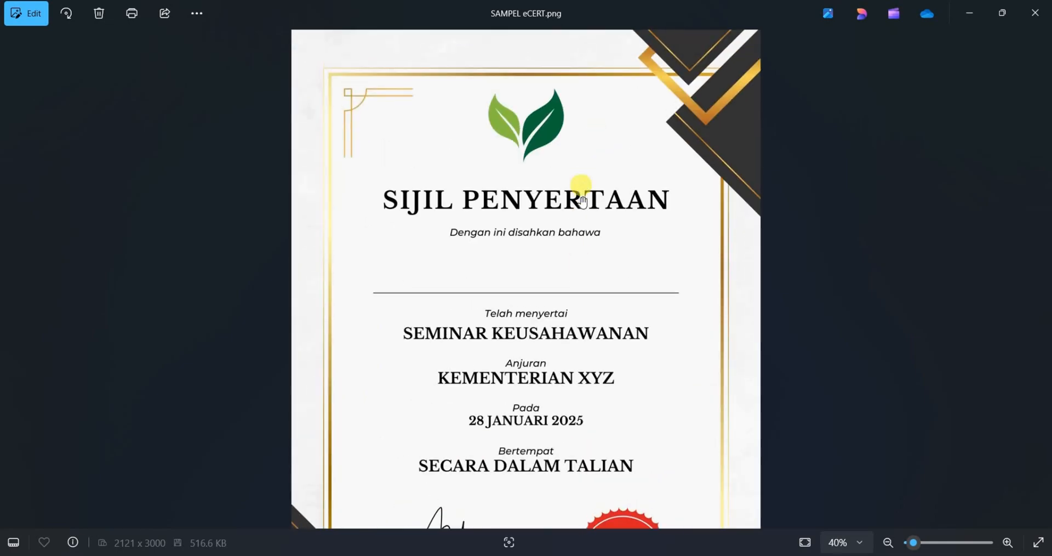
scroll(601, 163, up, 1)
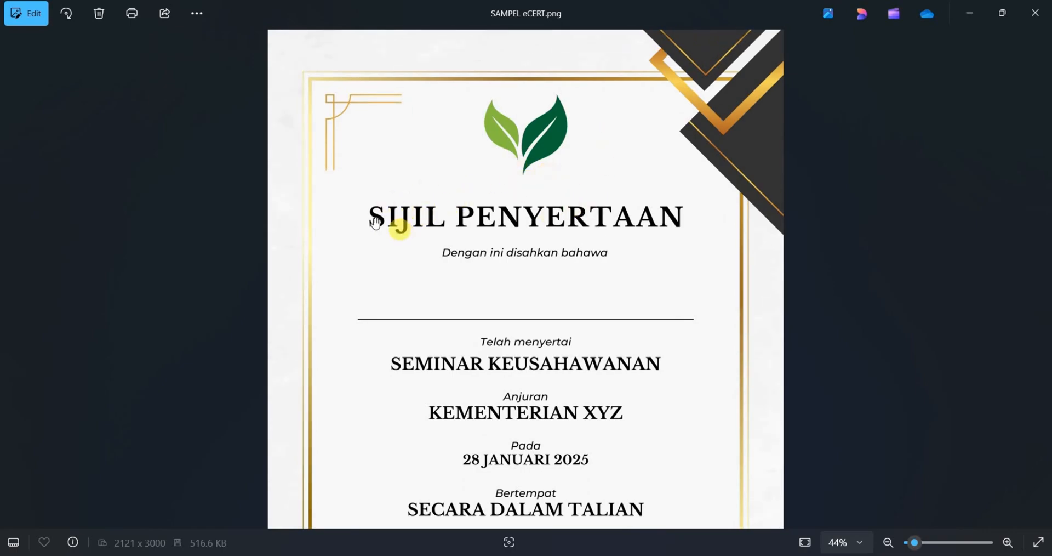
scroll(527, 263, down, 3)
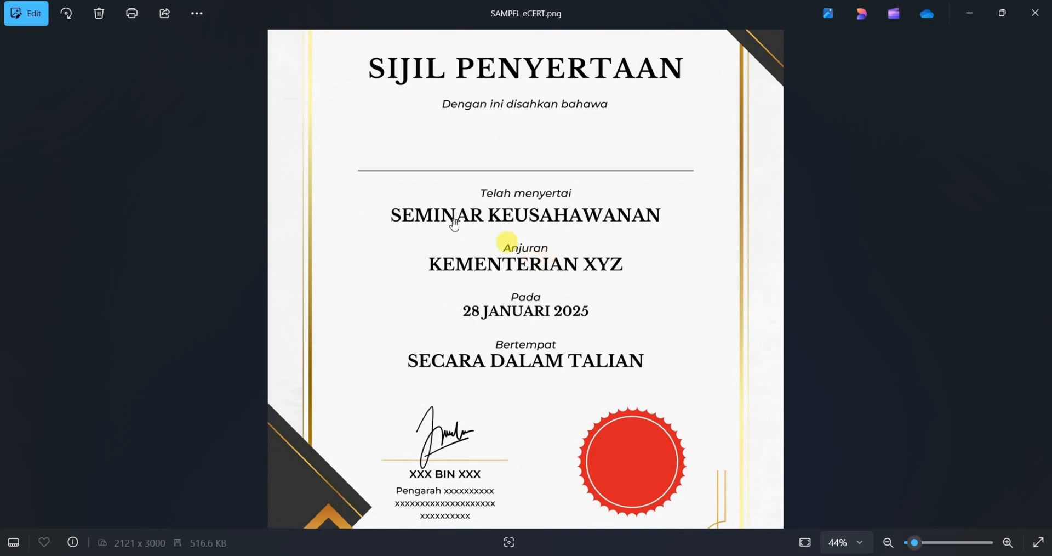
scroll(557, 329, down, 2)
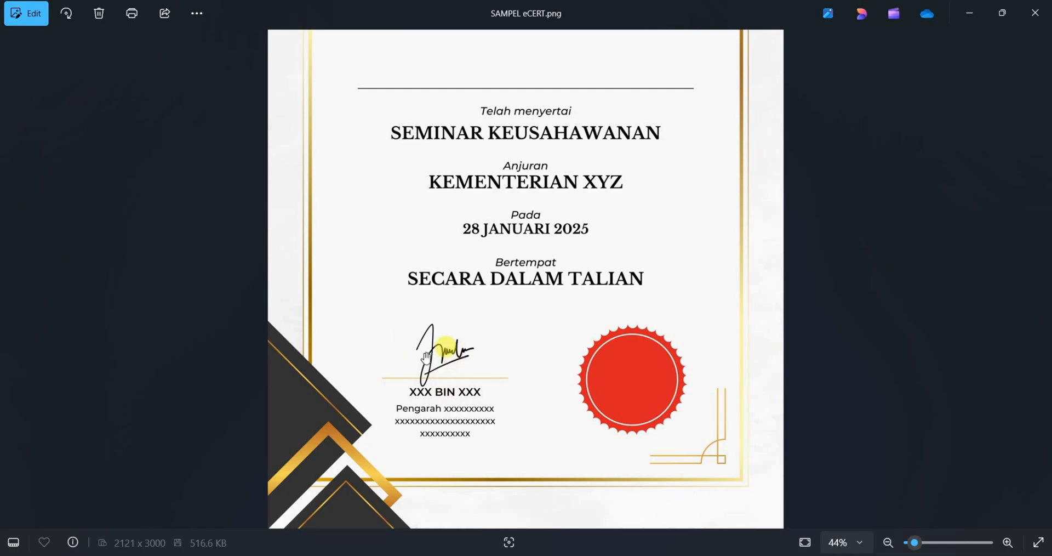
scroll(579, 343, up, 5)
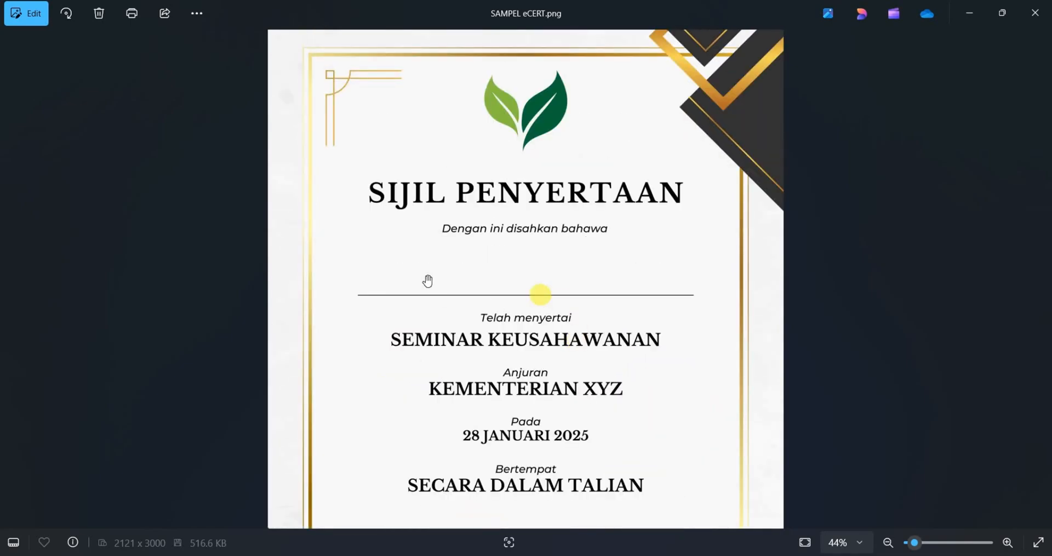
drag(406, 274, 590, 276)
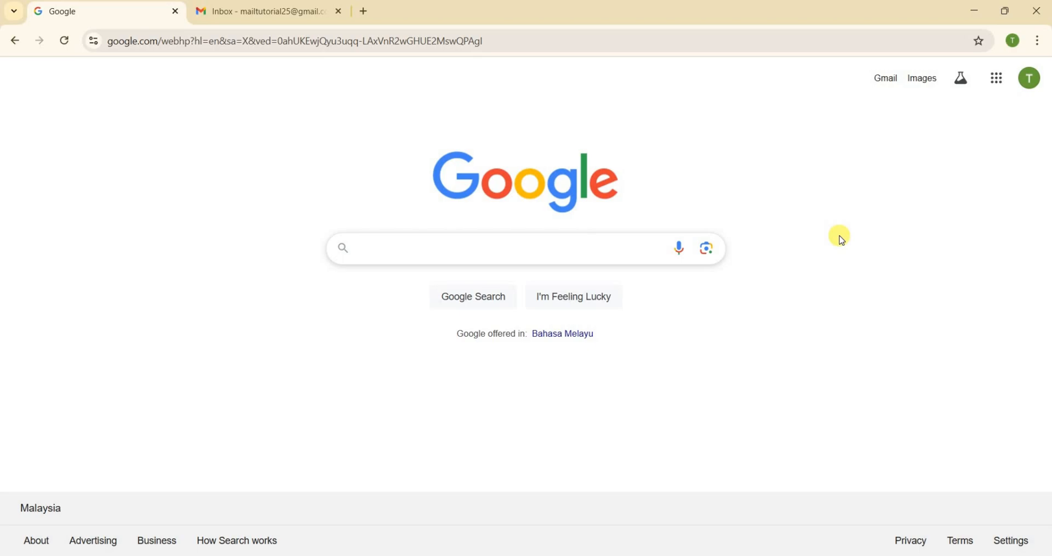
Step: Check which Google account is signed in on the Google home page
click(1033, 82)
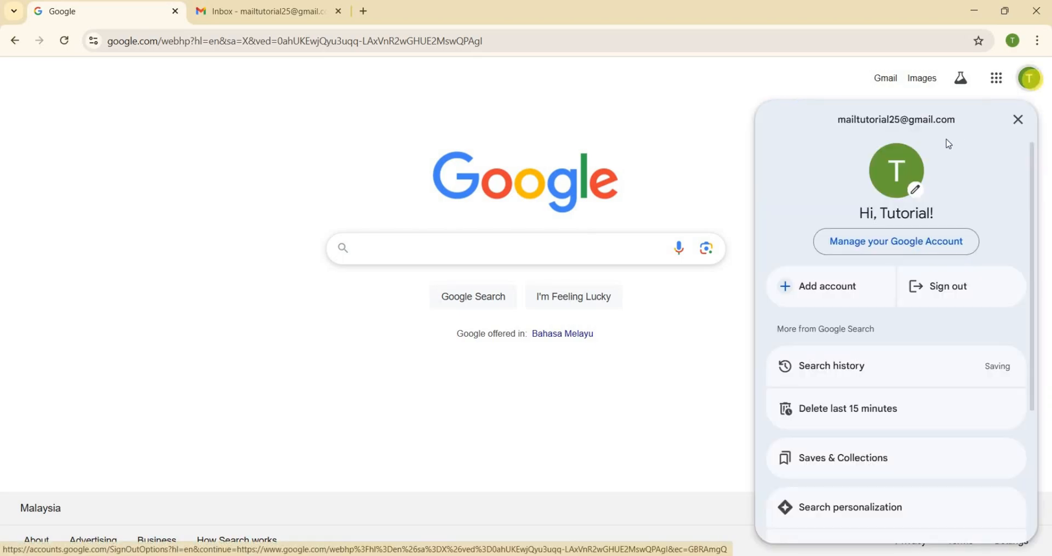
drag(838, 121, 876, 121)
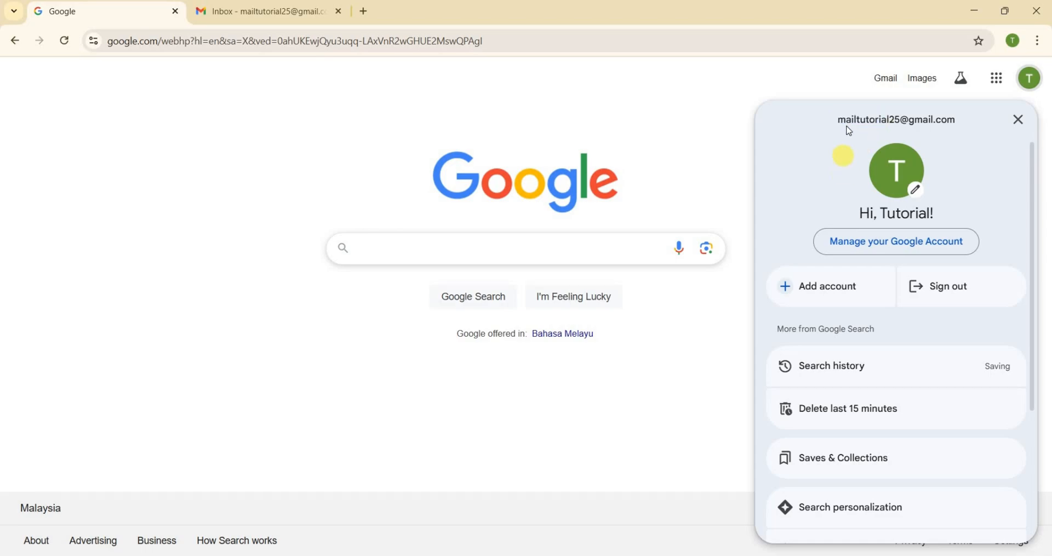
drag(839, 120, 960, 122)
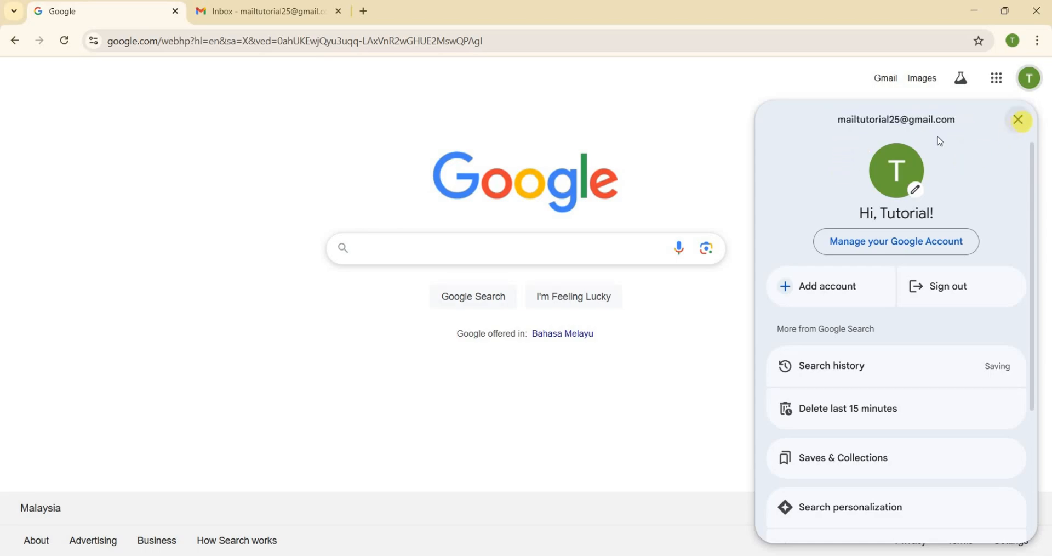
click(1019, 120)
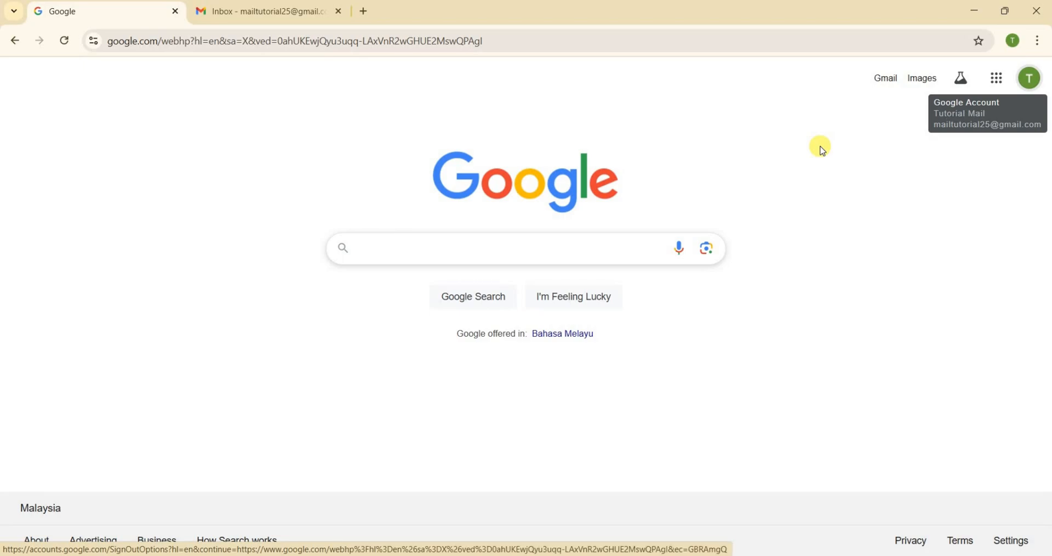
Step: Open Google Drive from the Google apps in a new browser tab and switch to that tab
click(997, 79)
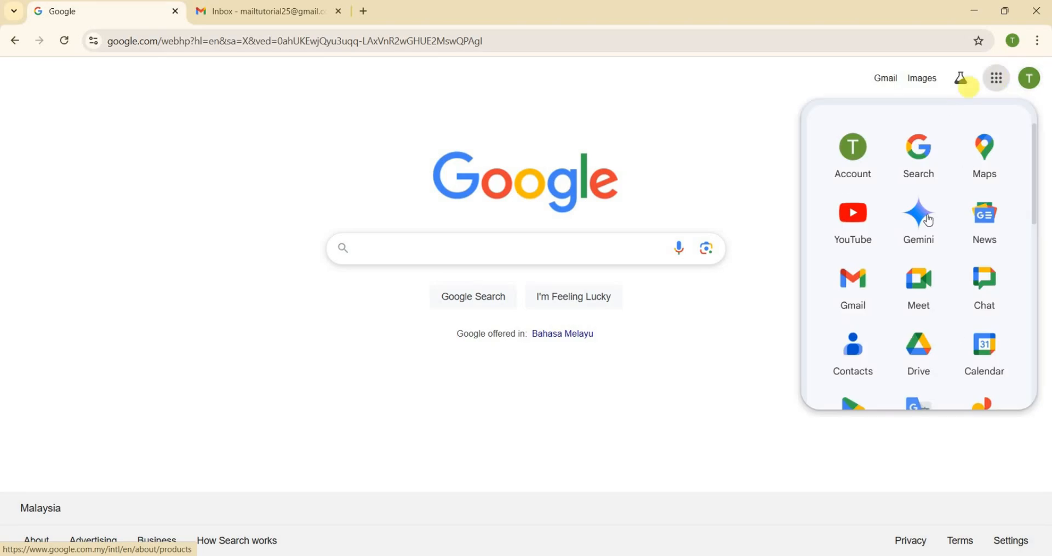
scroll(942, 208, down, 2)
scroll(944, 218, up, 1)
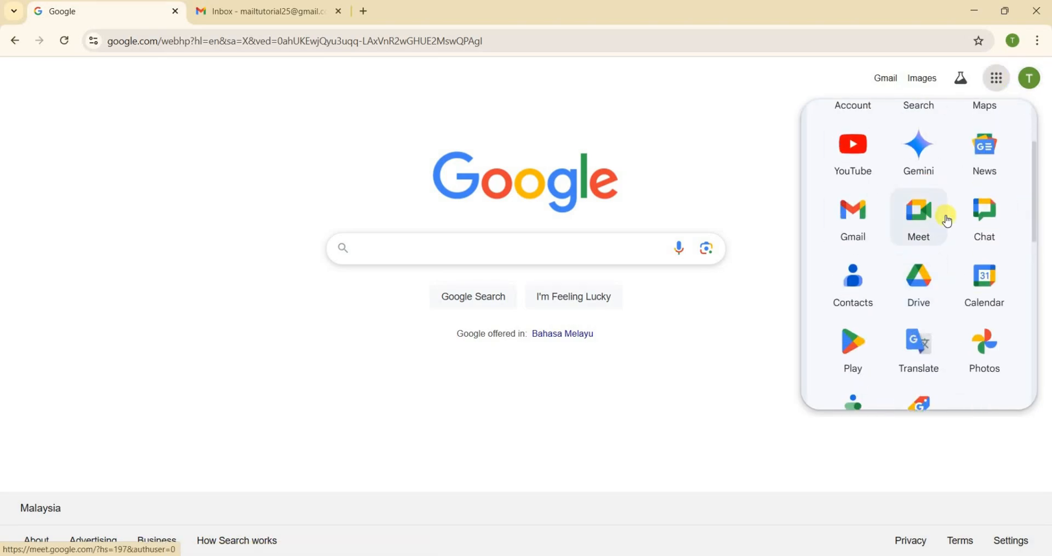
scroll(948, 220, up, 1)
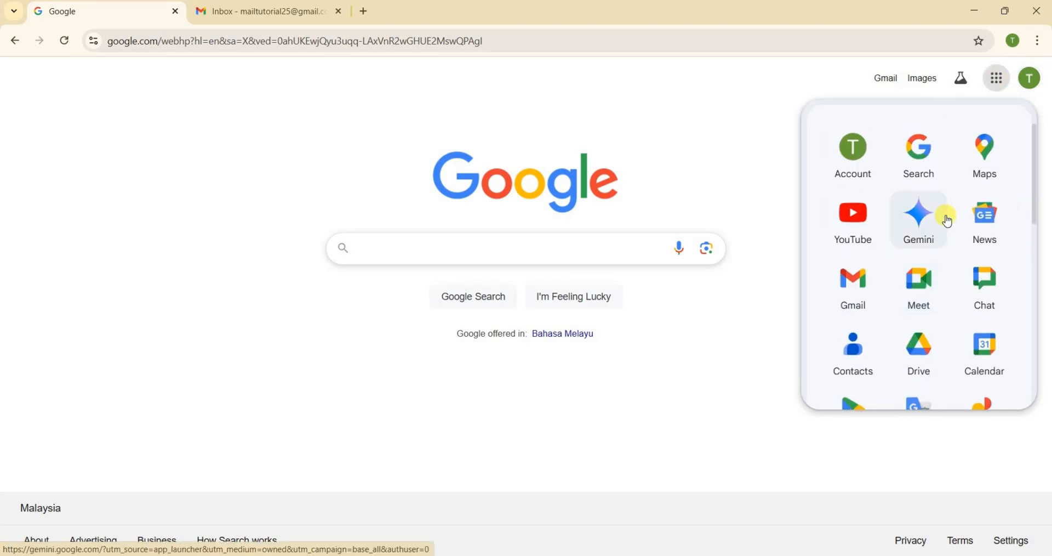
scroll(948, 220, down, 2)
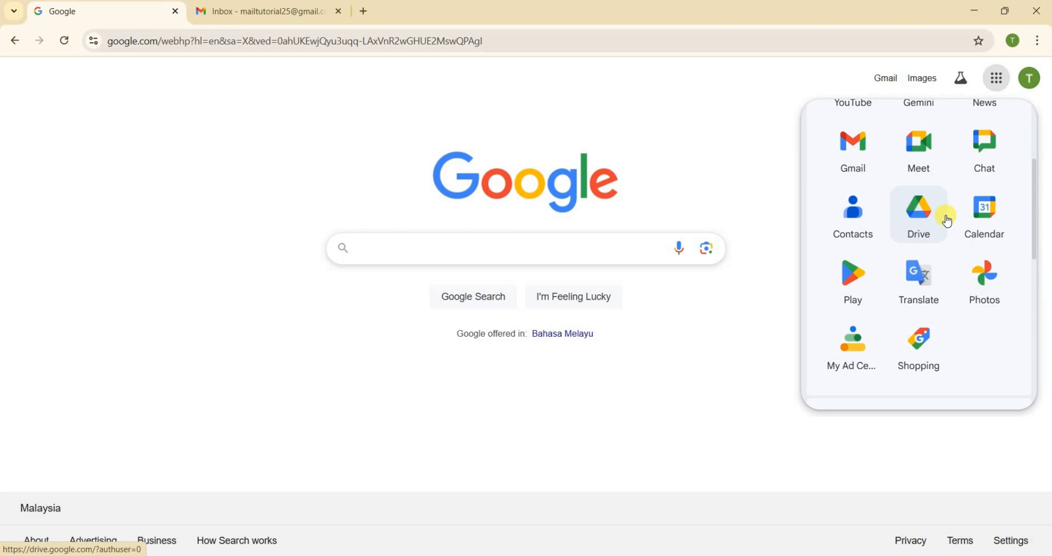
scroll(947, 230, up, 1)
scroll(943, 245, up, 1)
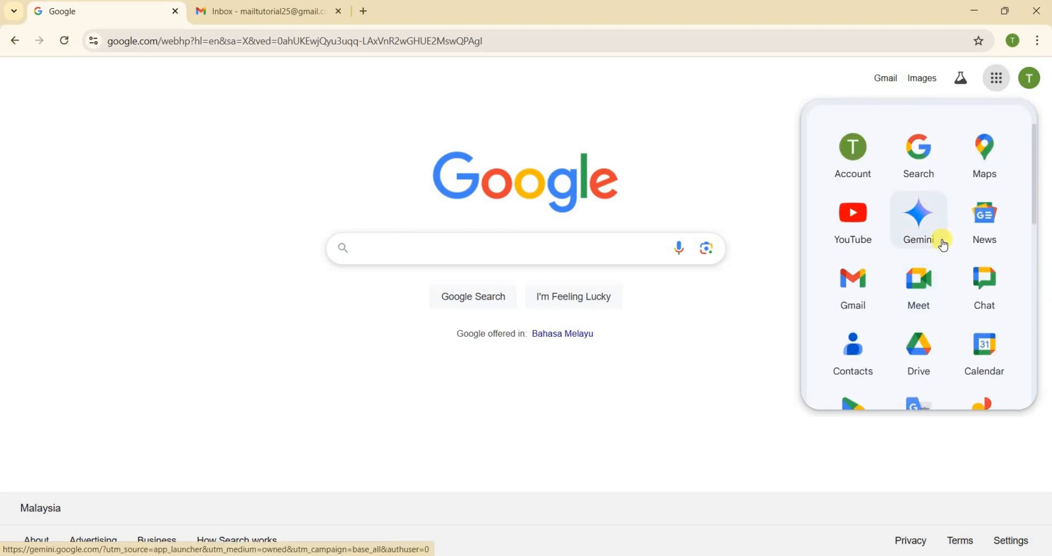
scroll(941, 243, down, 1)
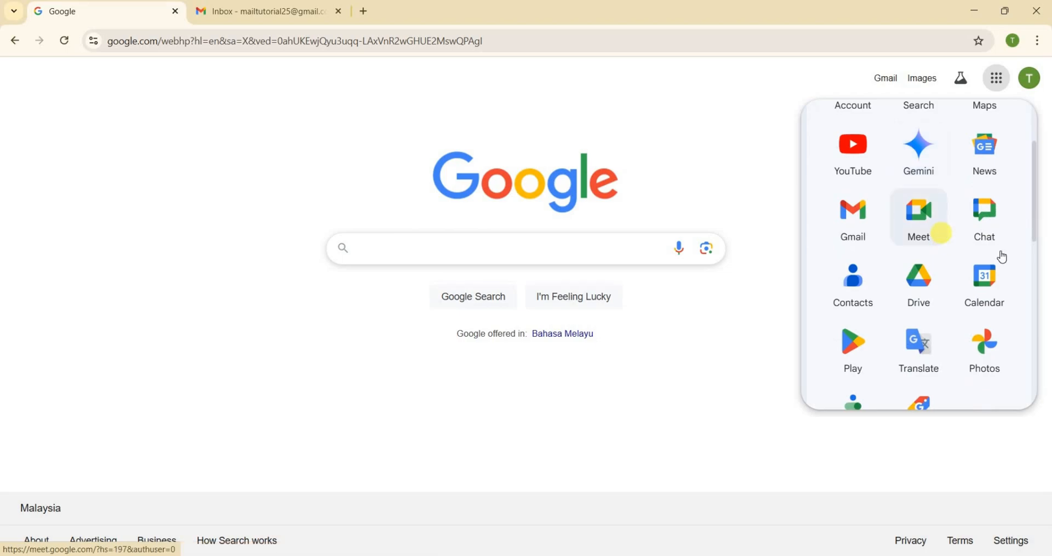
scroll(948, 250, down, 1)
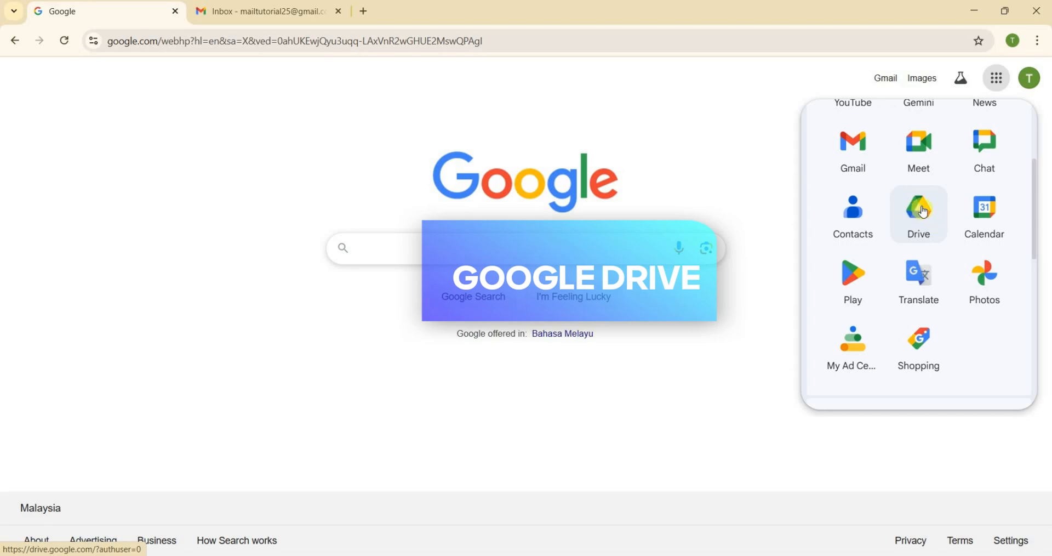
right_click(919, 208)
click(890, 226)
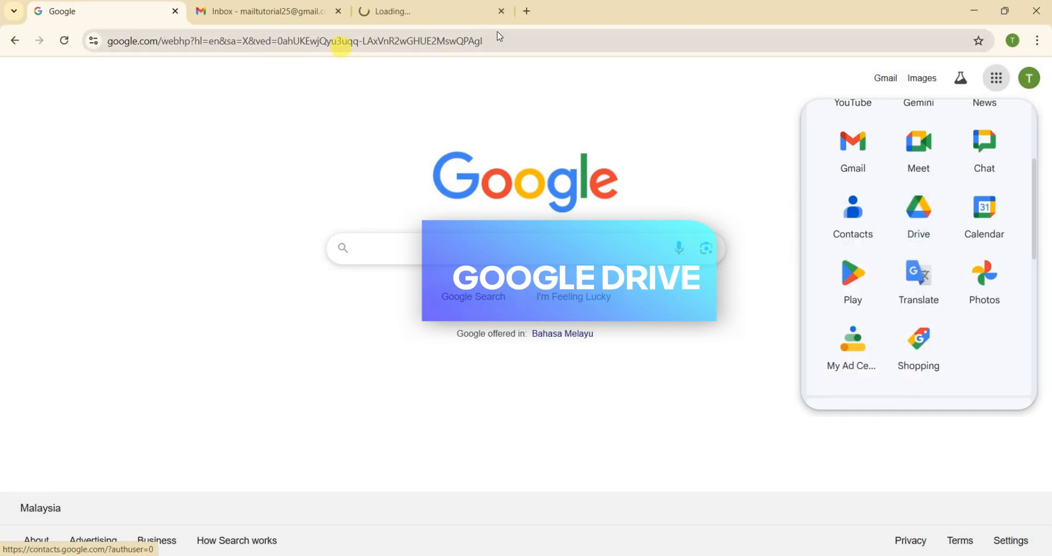
click(440, 19)
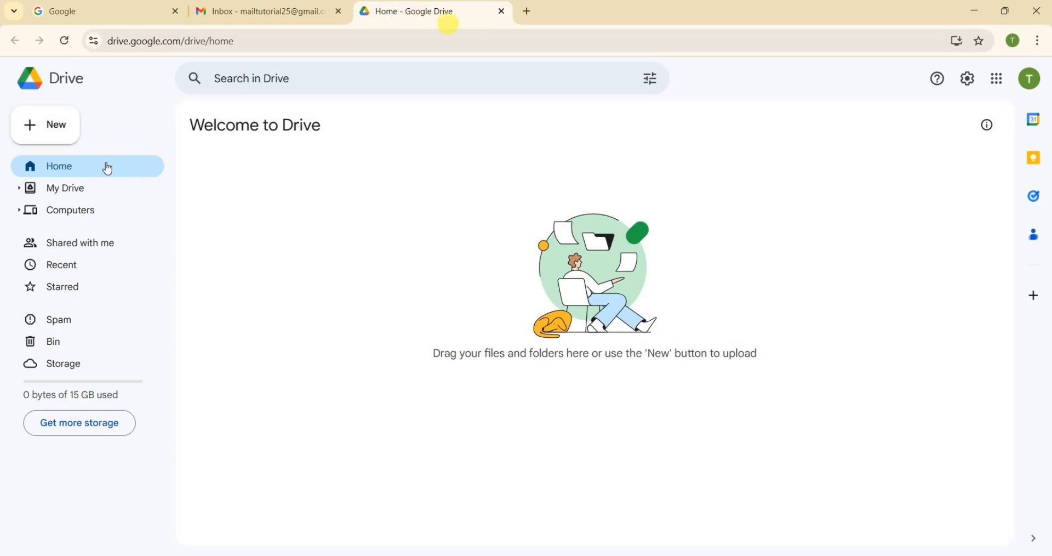
Step: Go to My Drive and start creating a new folder there
click(69, 189)
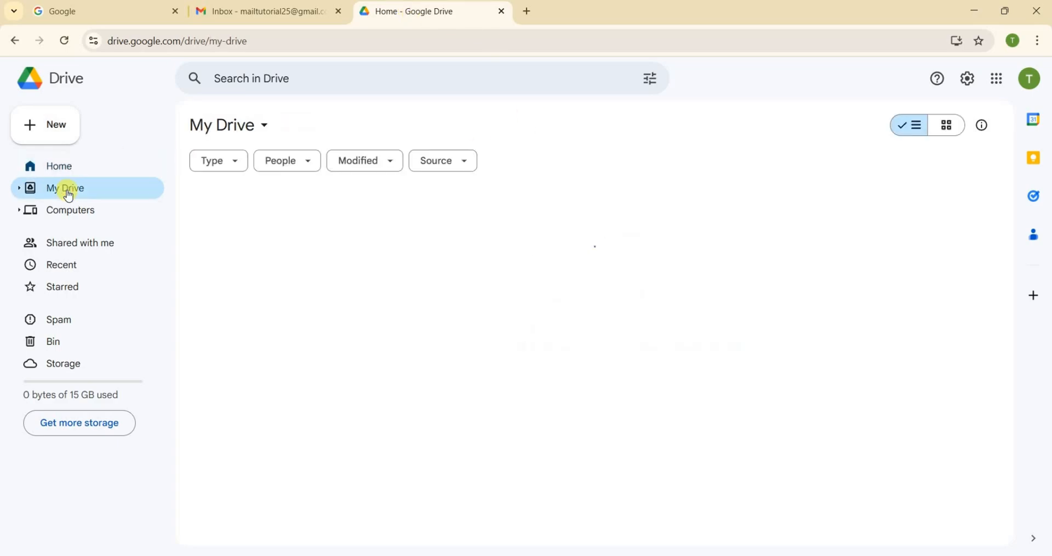
right_click(333, 219)
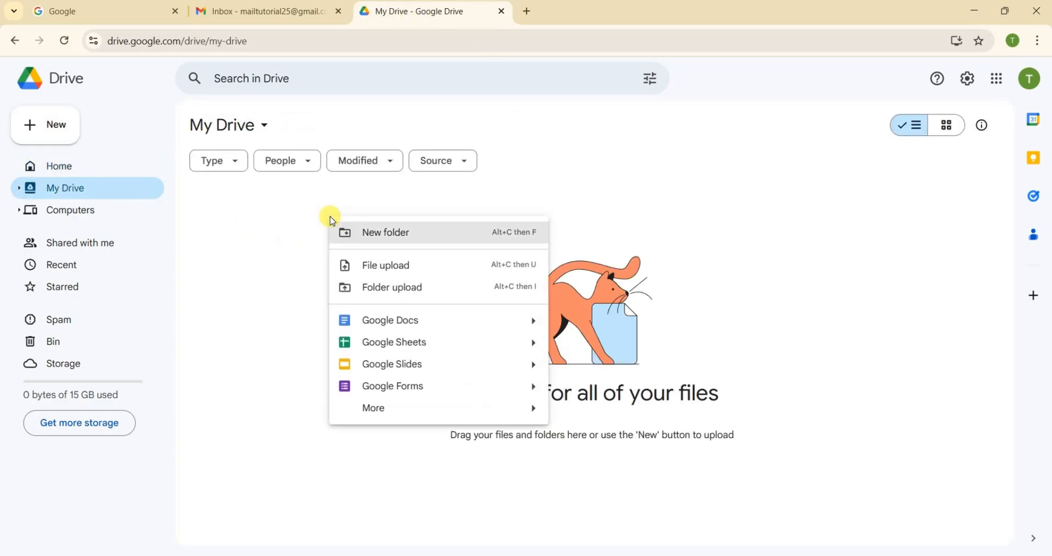
click(450, 236)
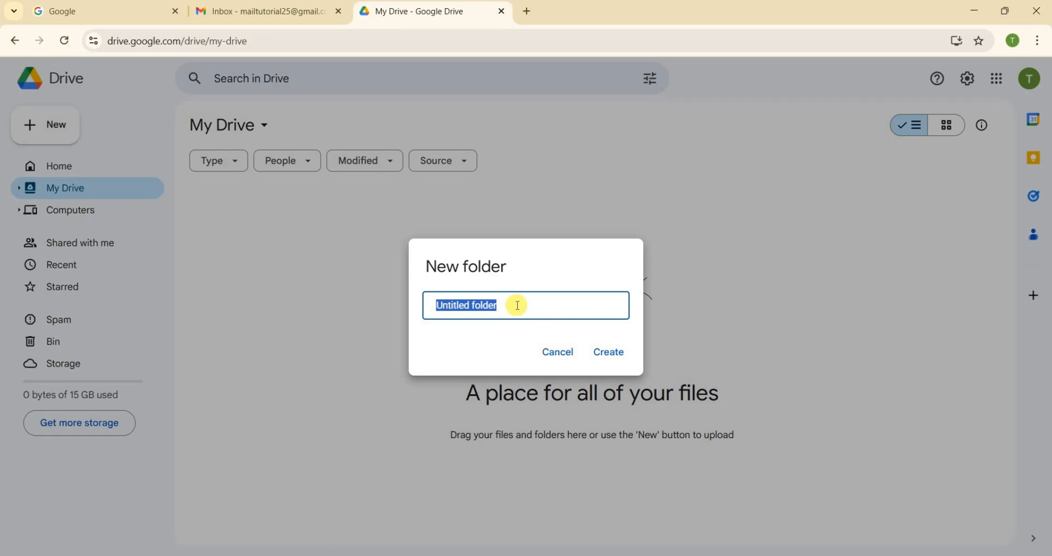
text(PROGRAM)
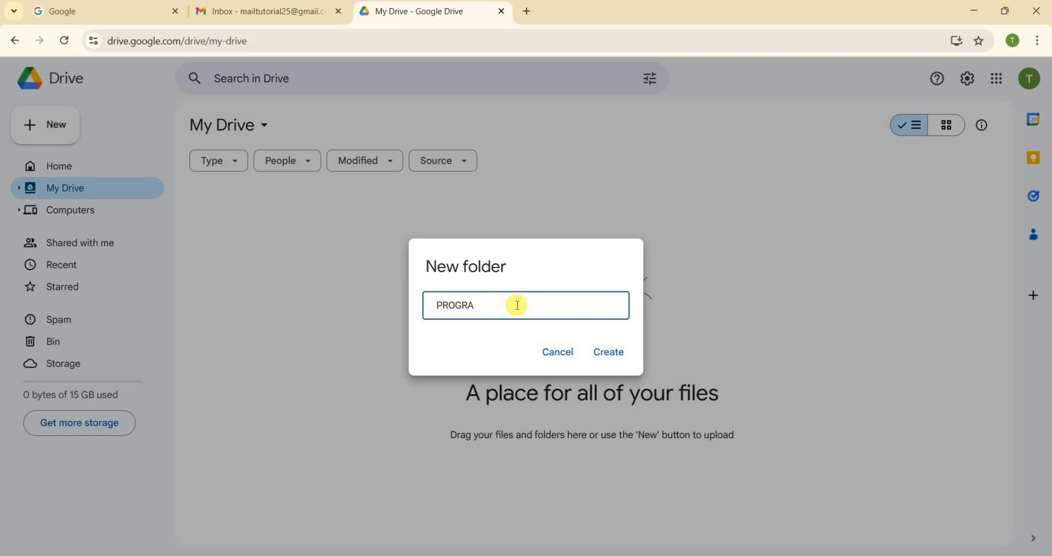
key(BackSpace)
key(BackSpace)
key(BackSpace)
key(BackSpace)
key(BackSpace)
key(BackSpace)
key(BackSpace)
Step: Create the new folder with the name ESIJIL PROGRAM ABC and open it
text(ESIJIL PROGRAM ABC)
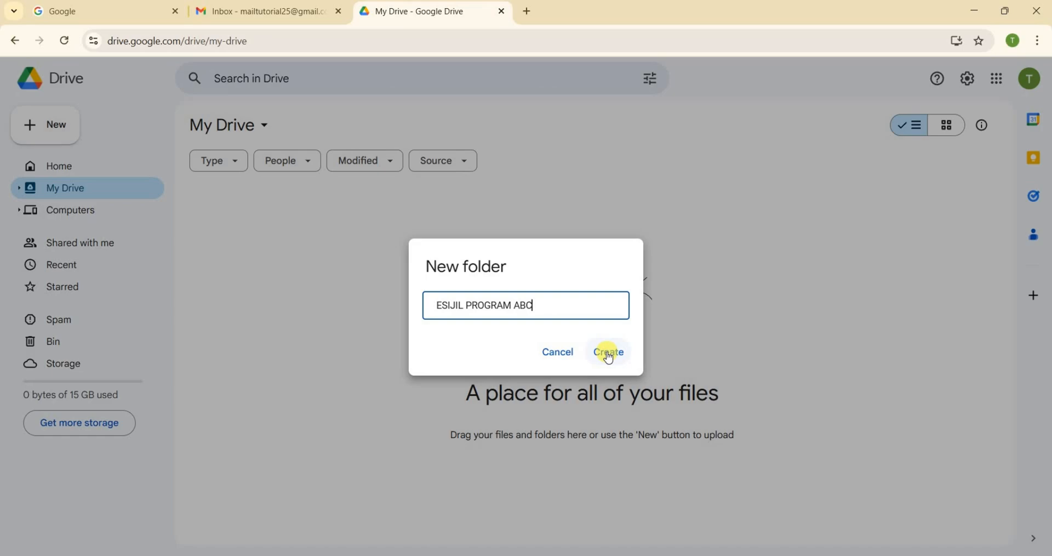
click(609, 356)
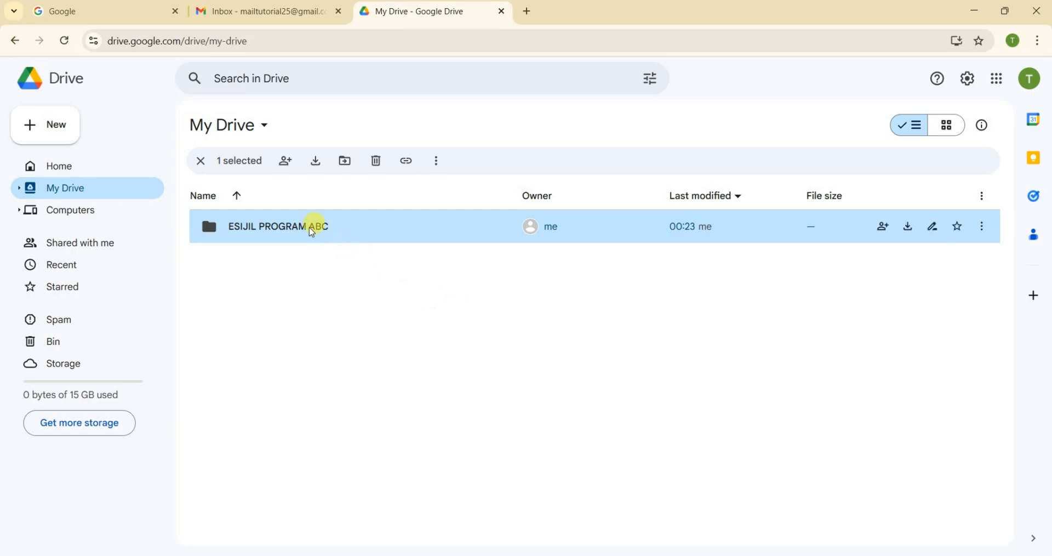
double_click(310, 229)
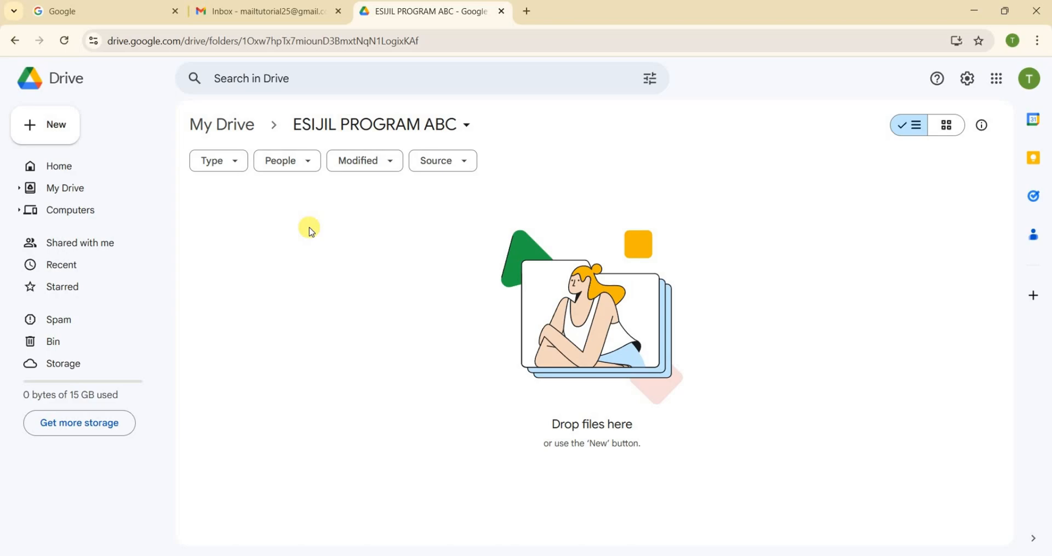
Step: Create a blank Google Slides presentation inside the ESIJIL PROGRAM ABC folder
right_click(309, 228)
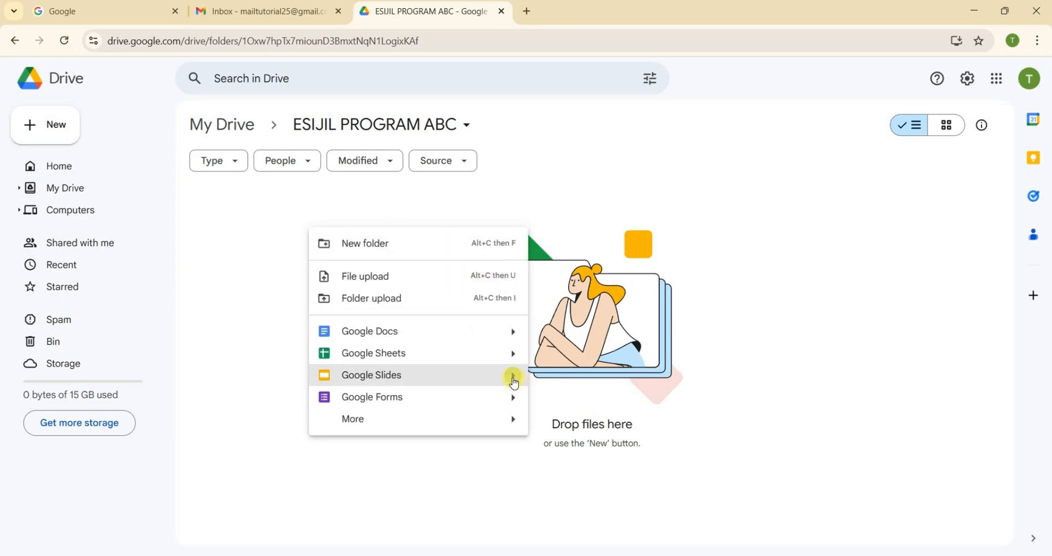
mouse_move(512, 376)
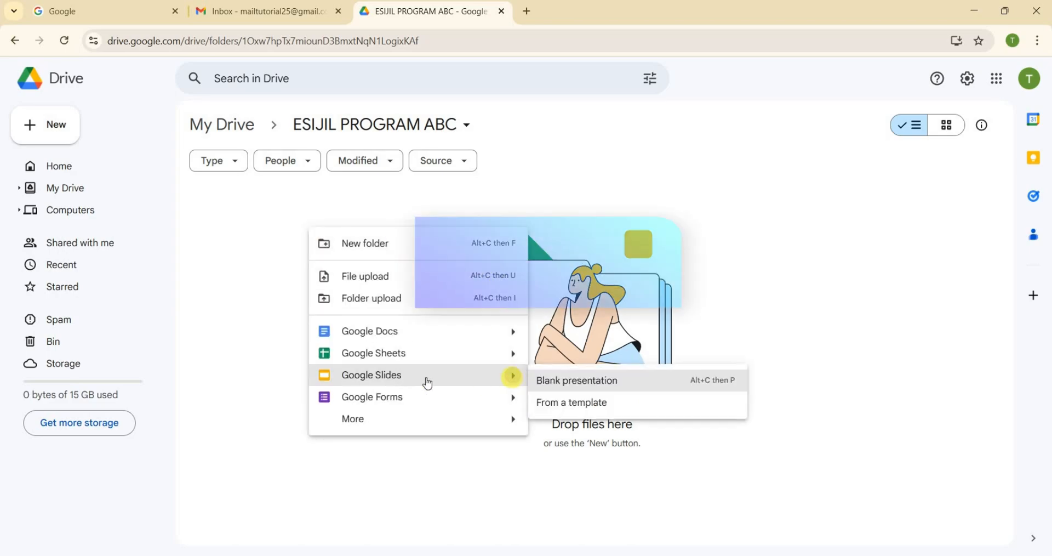
click(586, 384)
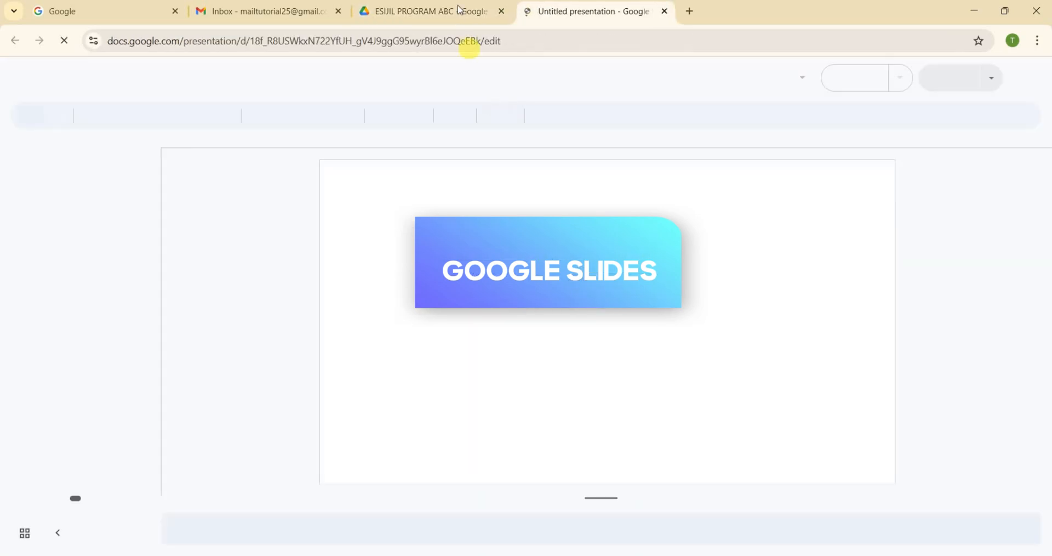
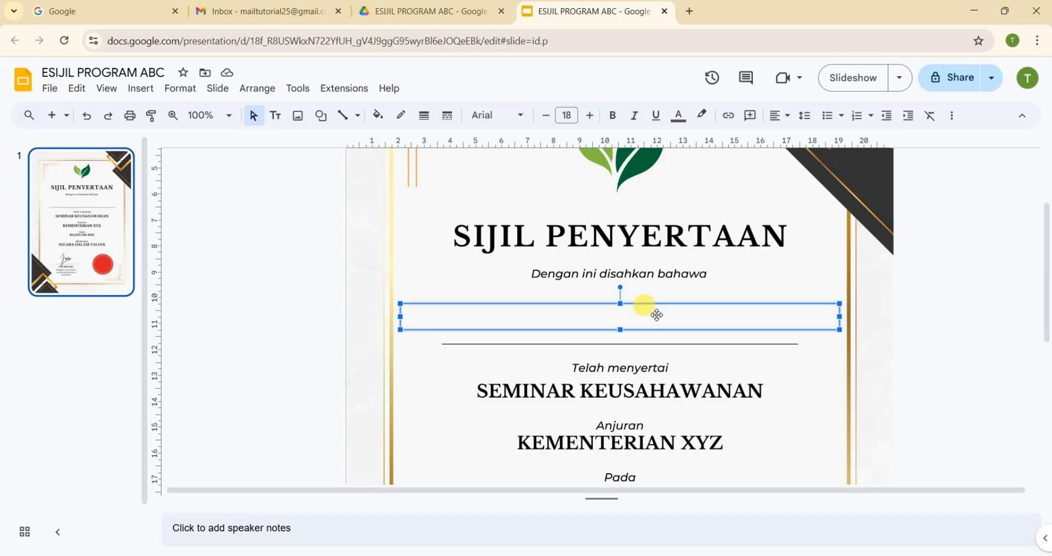
Step: Centre-align the empty text box above the certificate's name line and enter the placeholder <<NAMA>> in it
click(657, 316)
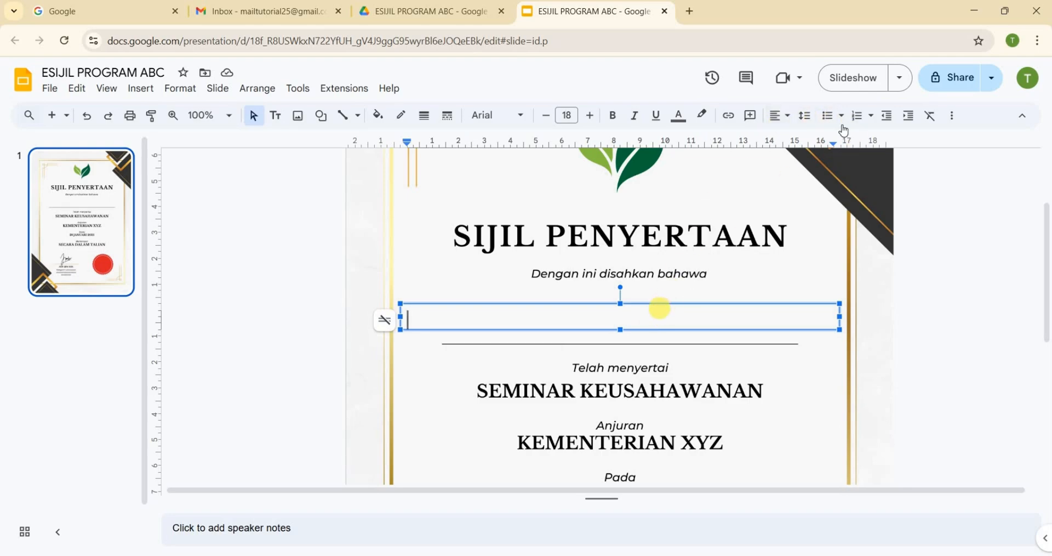
click(780, 115)
click(797, 139)
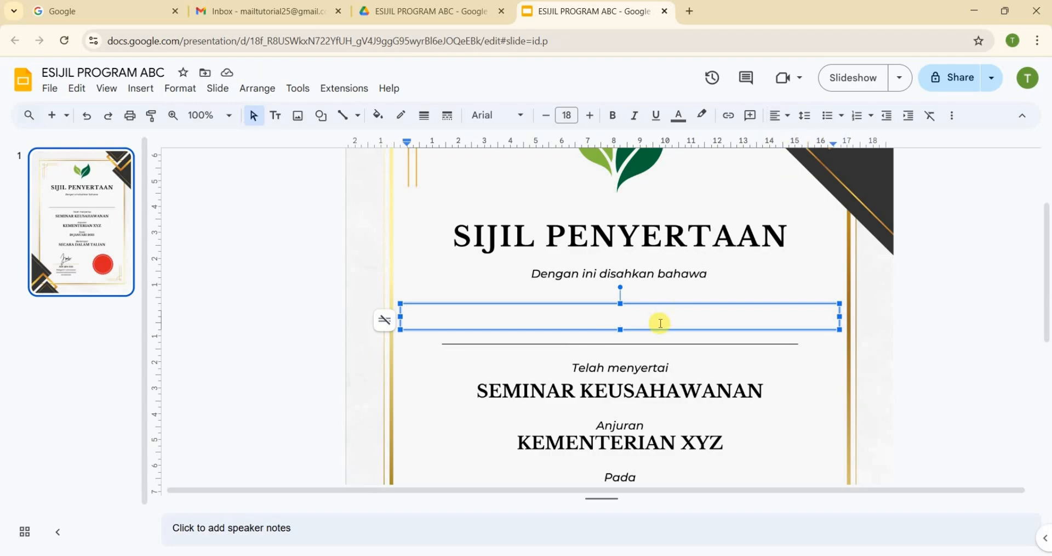
text(<<NAMA>>)
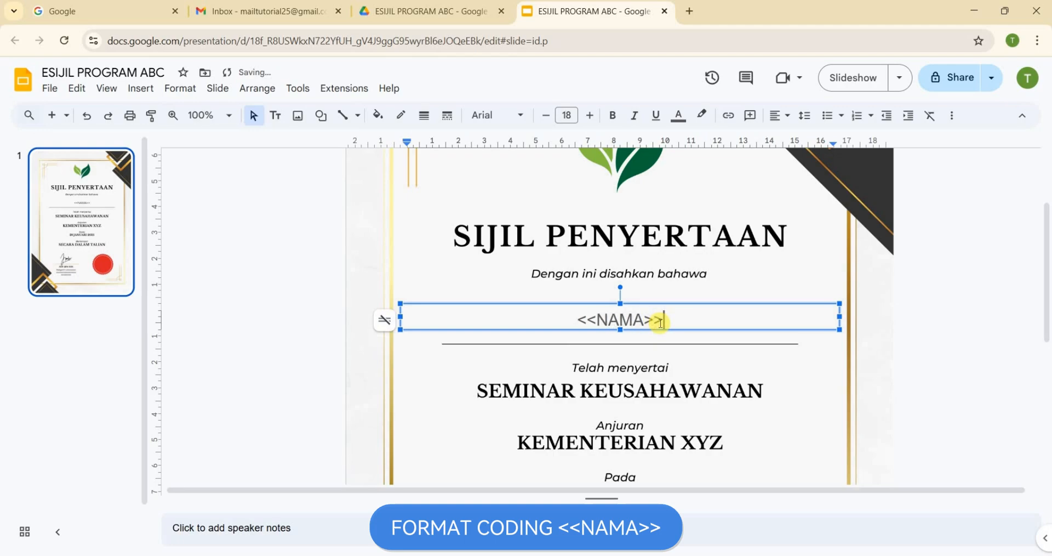
Step: Move the <<NAMA>> text box slightly up and paste a copy of it on the slide
drag(658, 302, 658, 293)
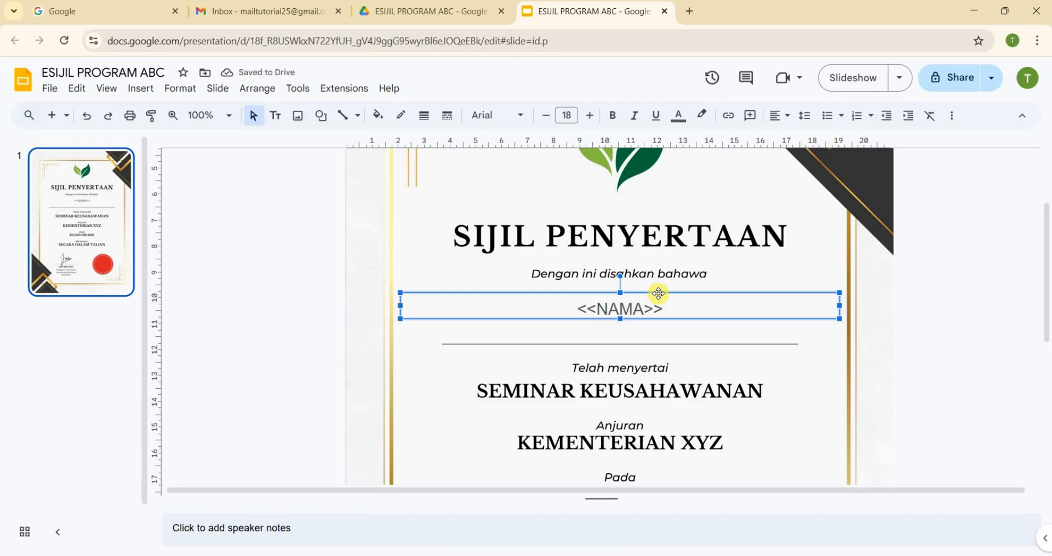
right_click(658, 293)
click(729, 151)
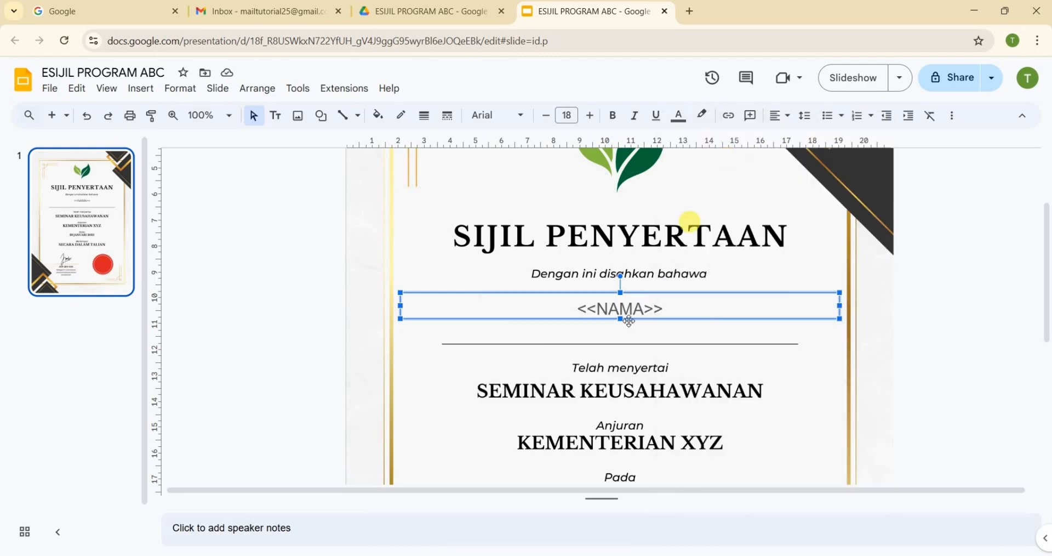
right_click(652, 292)
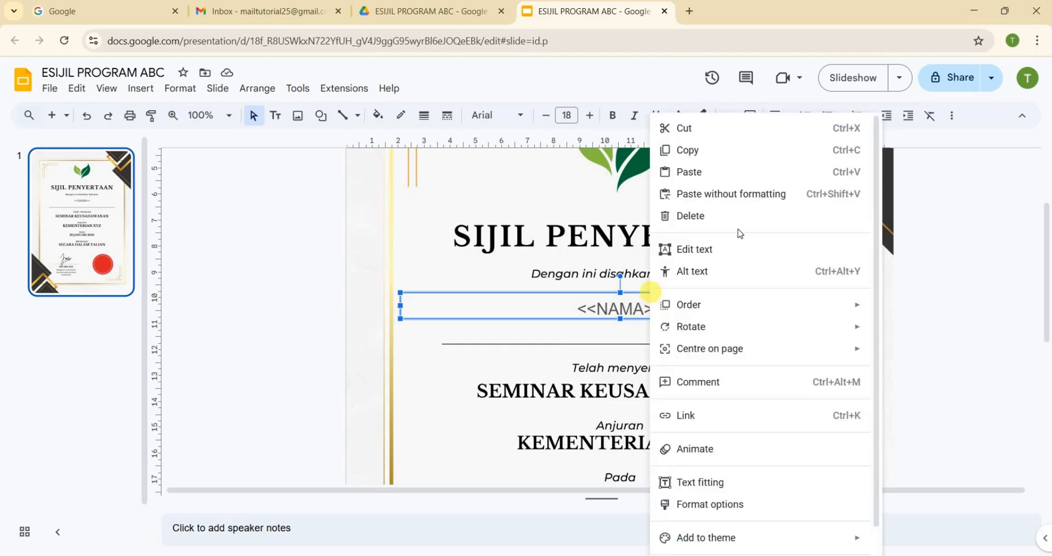
click(615, 293)
key(ctrl+v)
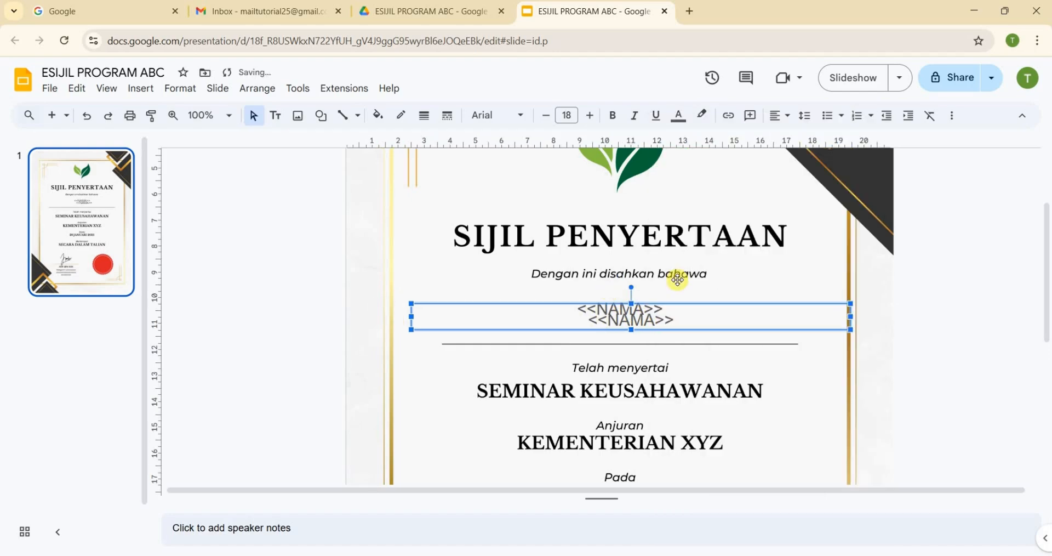
Step: Position the copied <<NAMA>> text box directly beneath the original, just above the horizontal line
mouse_move(690, 305)
mouse_down()
mouse_move(681, 320)
mouse_move(692, 321)
mouse_up()
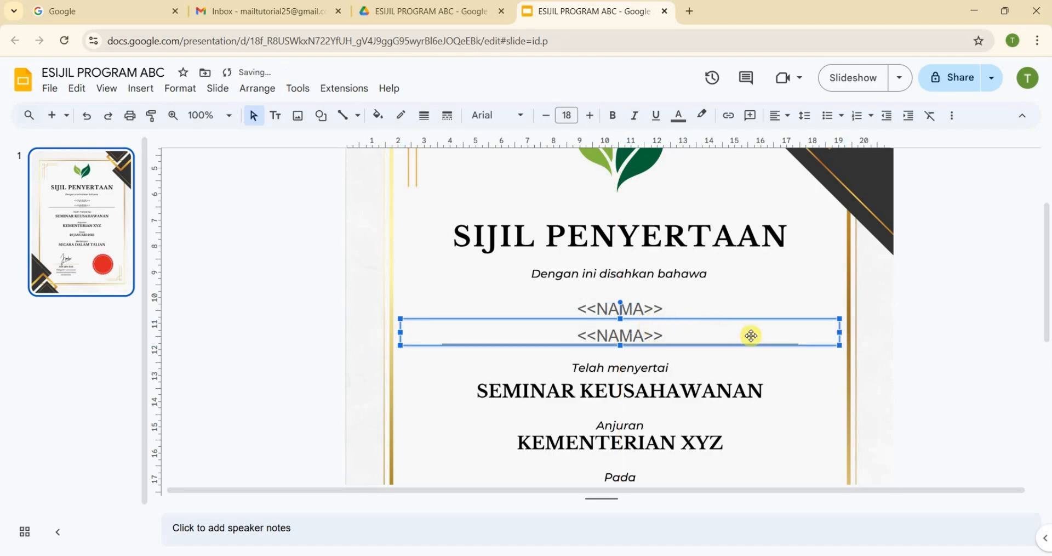
key(Up)
key(Up)
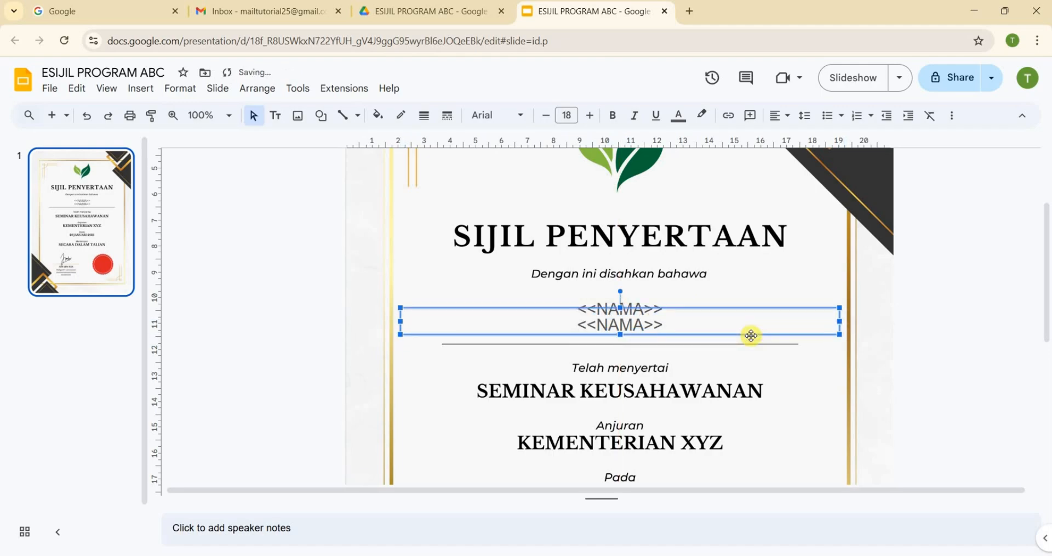
Step: Replace the text of the lower <<NAMA>> placeholder on the certificate with <<NO KP>>
click(638, 327)
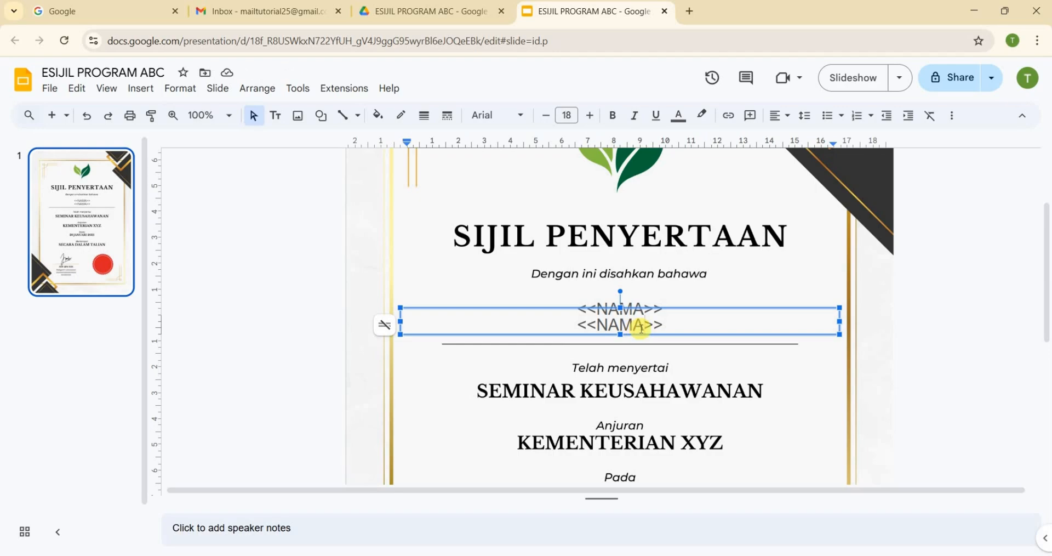
key(BackSpace)
key(BackSpace)
key(BackSpace)
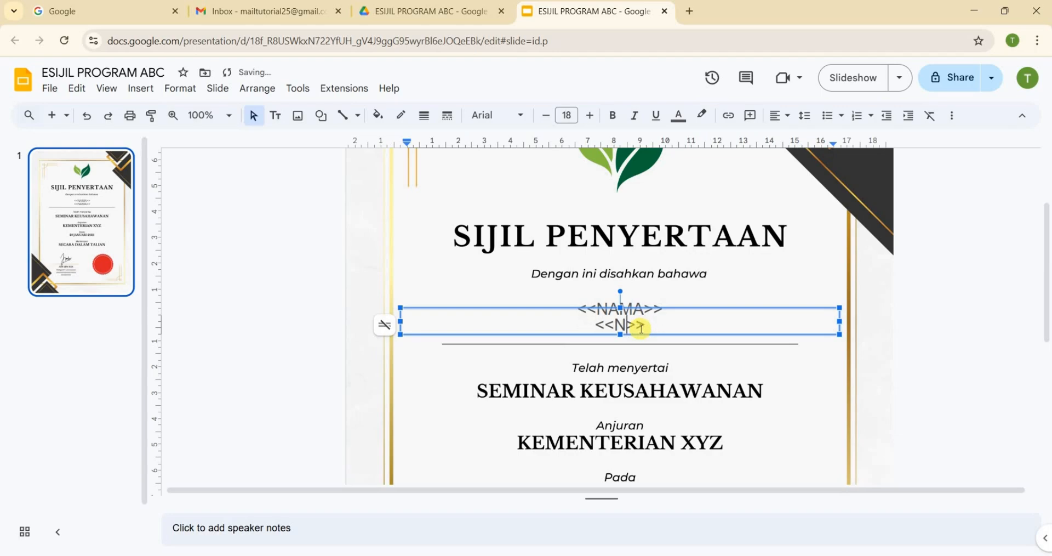
key(BackSpace)
text(NO KP)
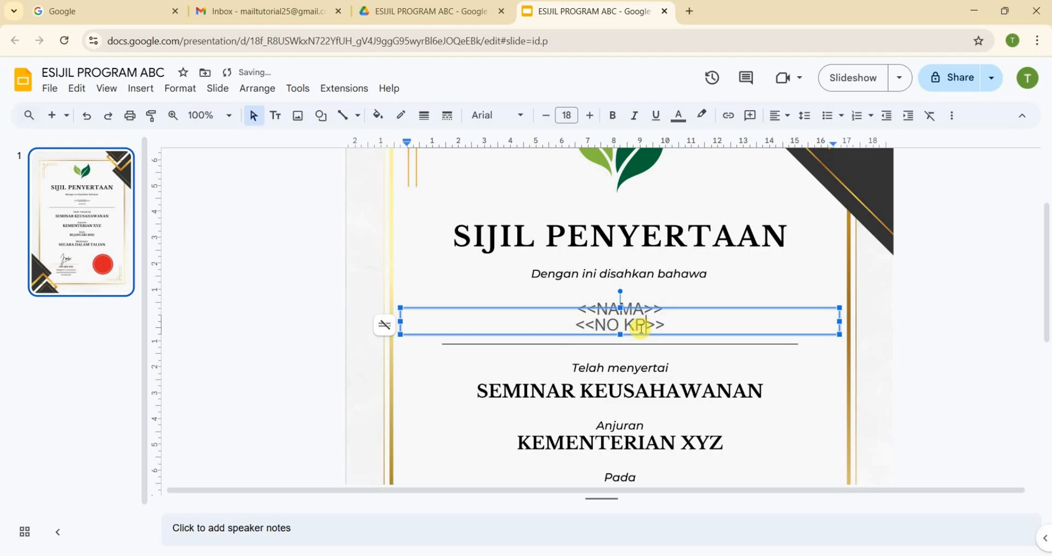
click(920, 350)
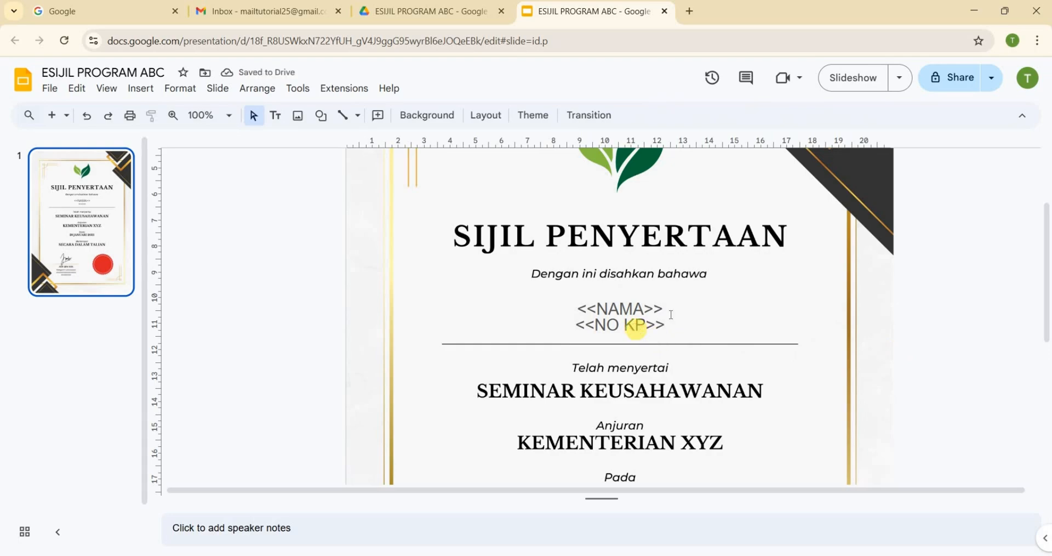
Step: Move the <<NAMA>> and <<NO KP>> text boxes slightly down, closer to the horizontal line
click(641, 328)
drag(702, 306, 660, 299)
click(660, 305)
click(891, 338)
click(938, 332)
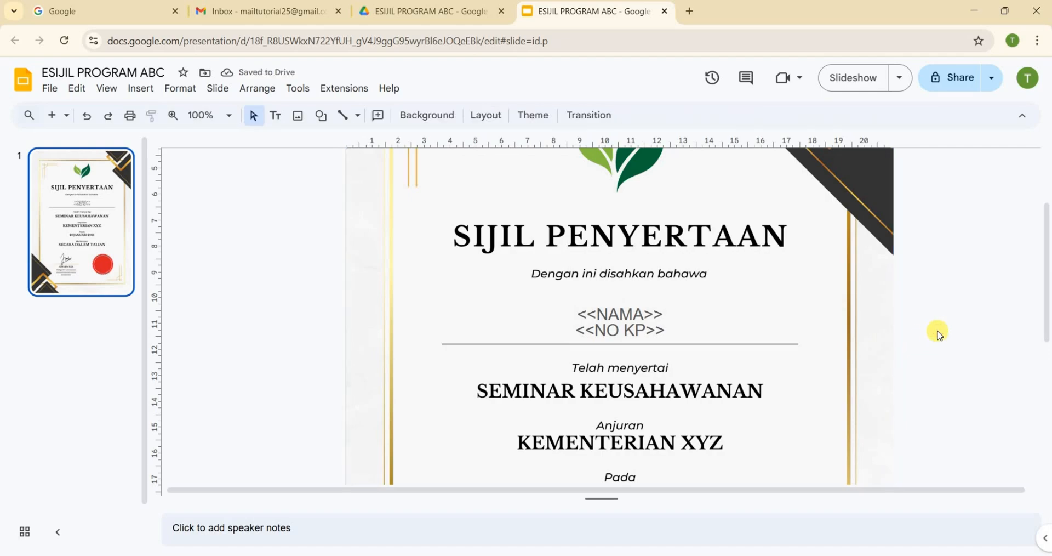
Step: Format the <<NAMA>> placeholder text as black and bold
click(629, 317)
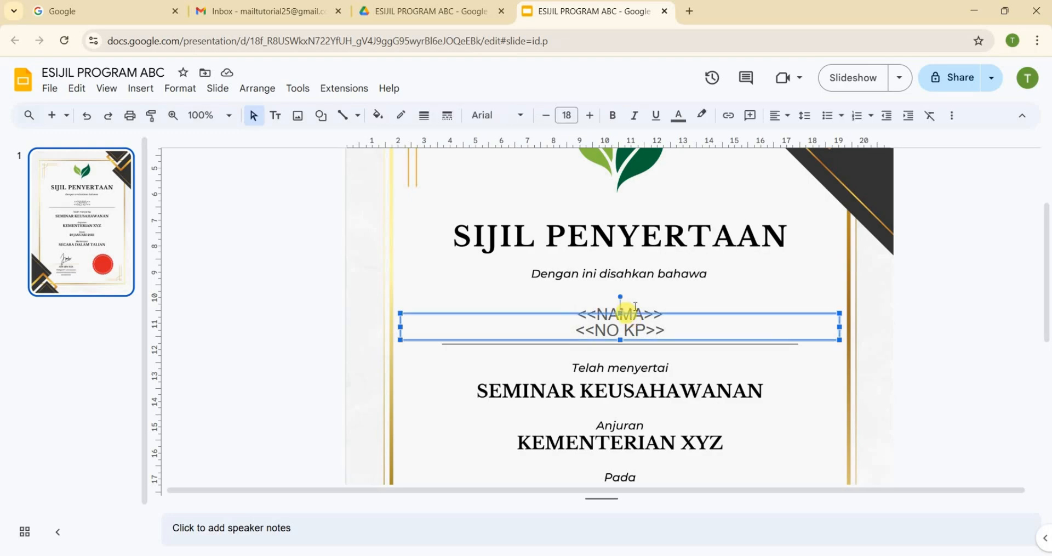
click(630, 311)
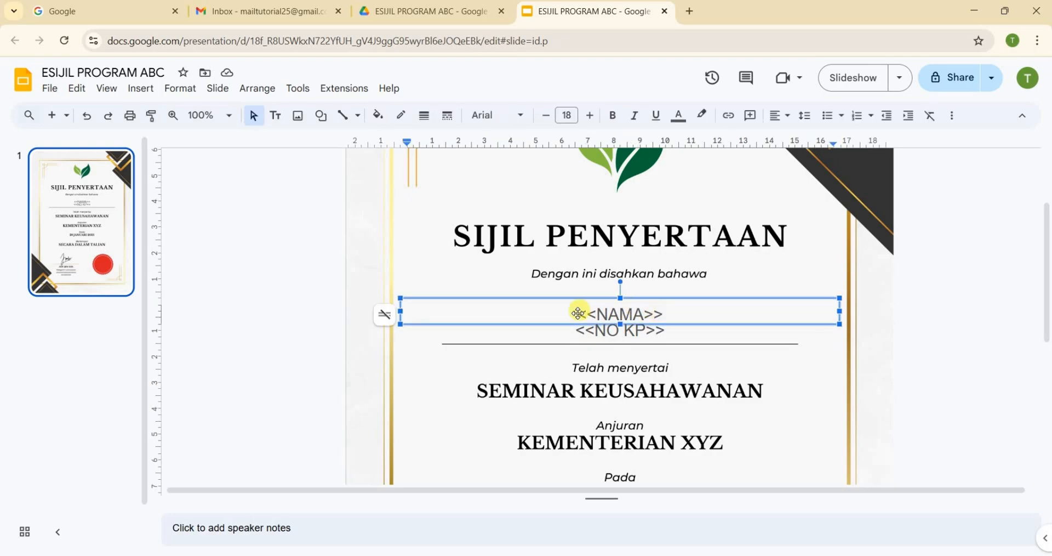
click(596, 314)
click(639, 306)
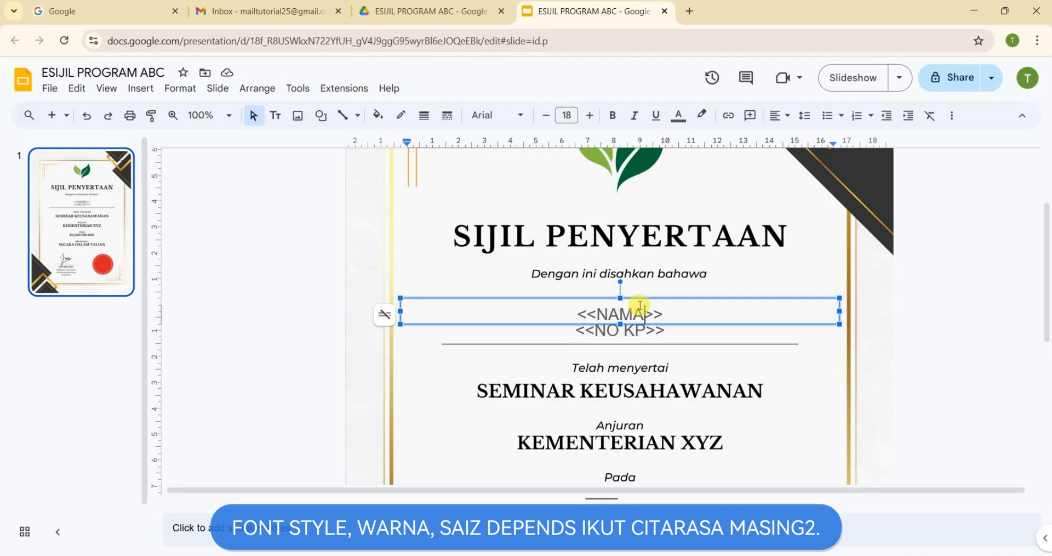
click(639, 313)
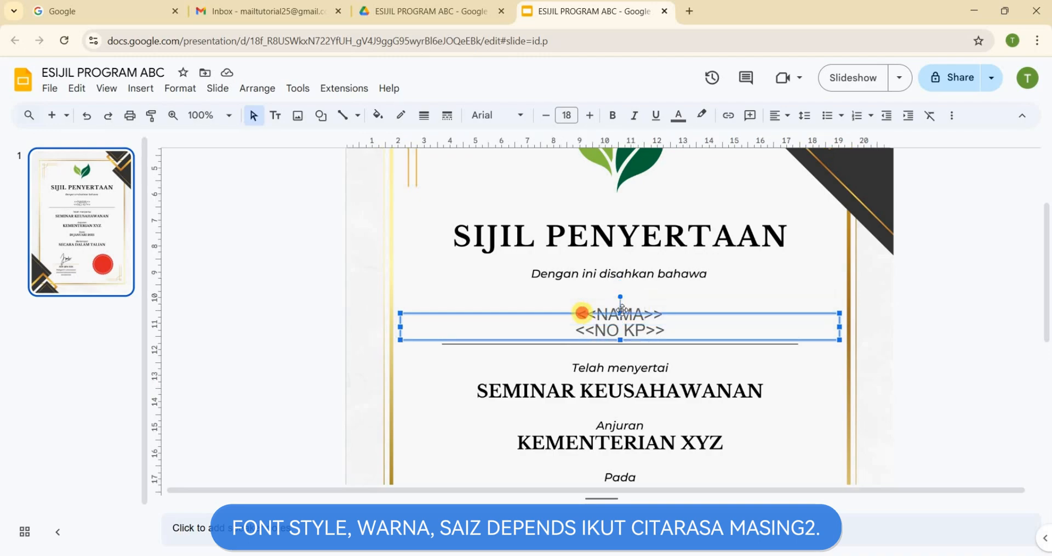
click(639, 310)
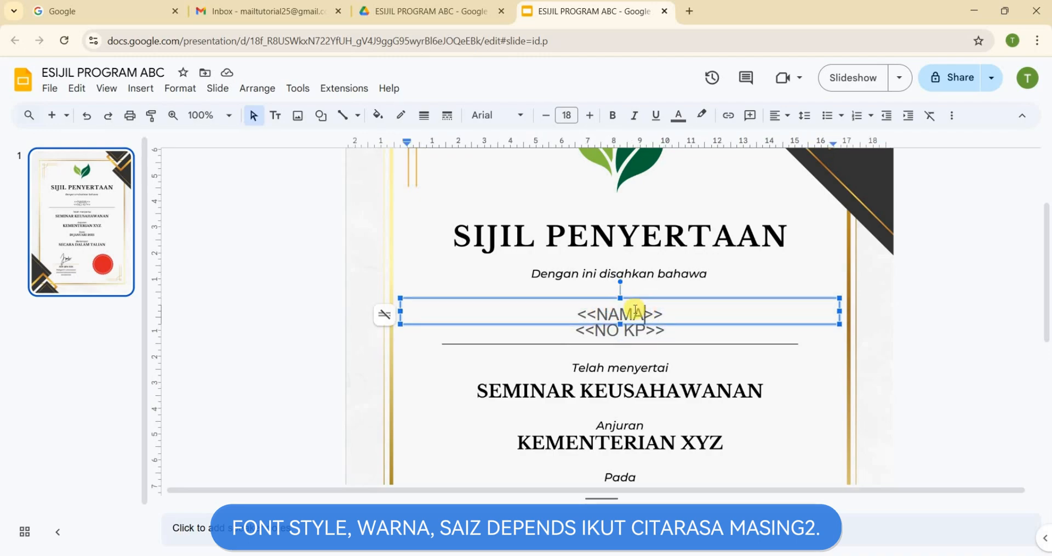
triple_click(637, 312)
click(678, 115)
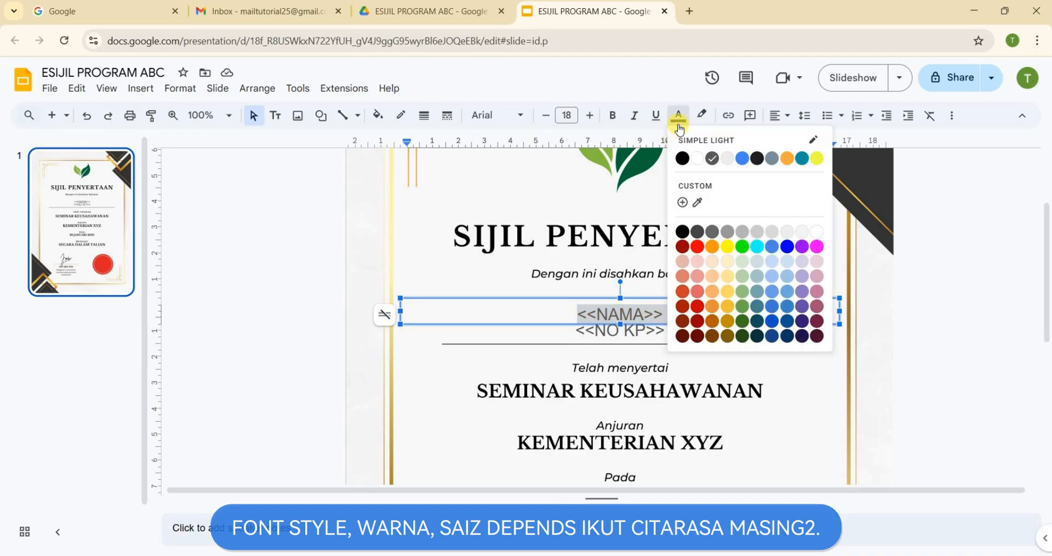
click(681, 159)
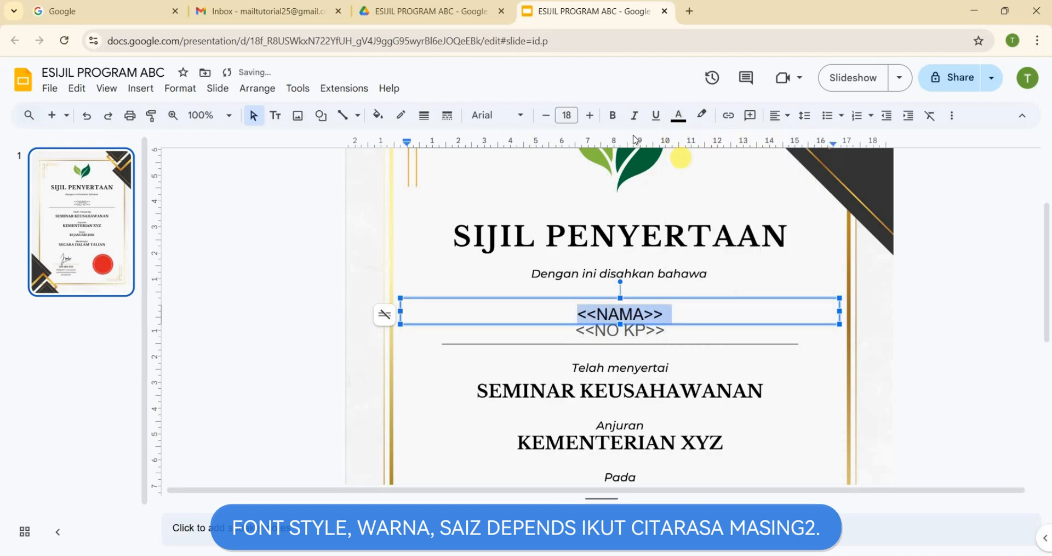
click(613, 115)
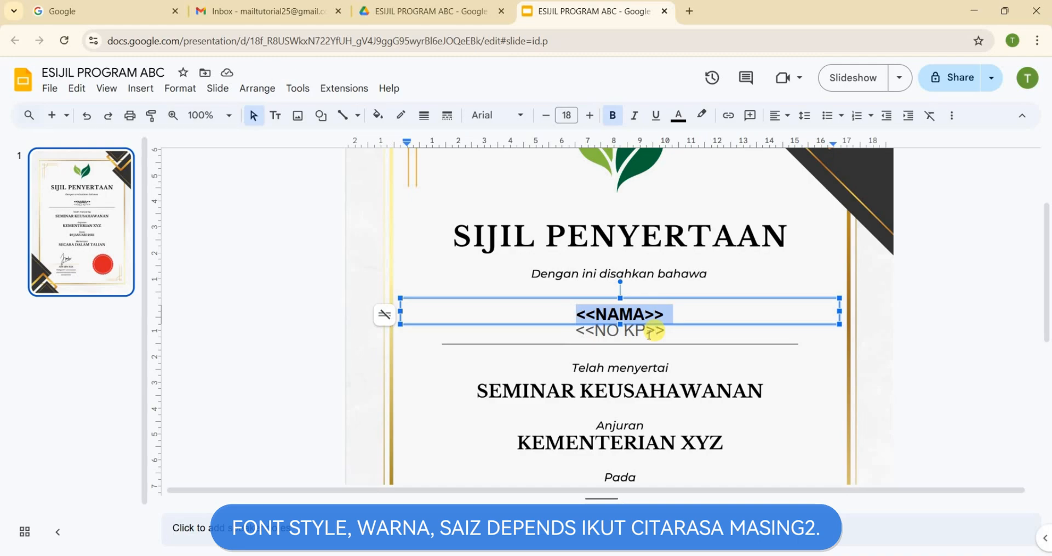
Step: Make the <<NO KP>> placeholder text bold
click(648, 333)
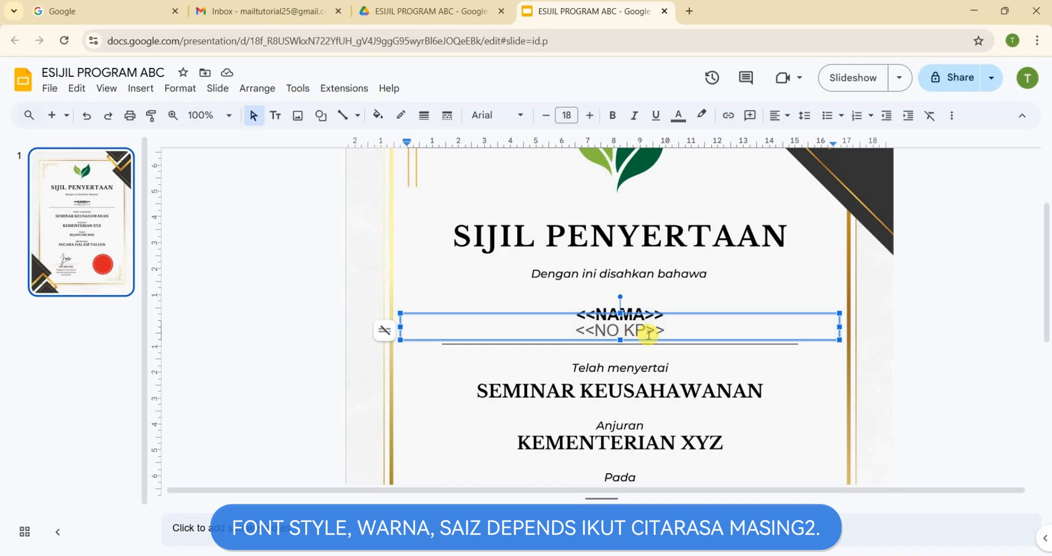
key(ctrl+a)
click(618, 117)
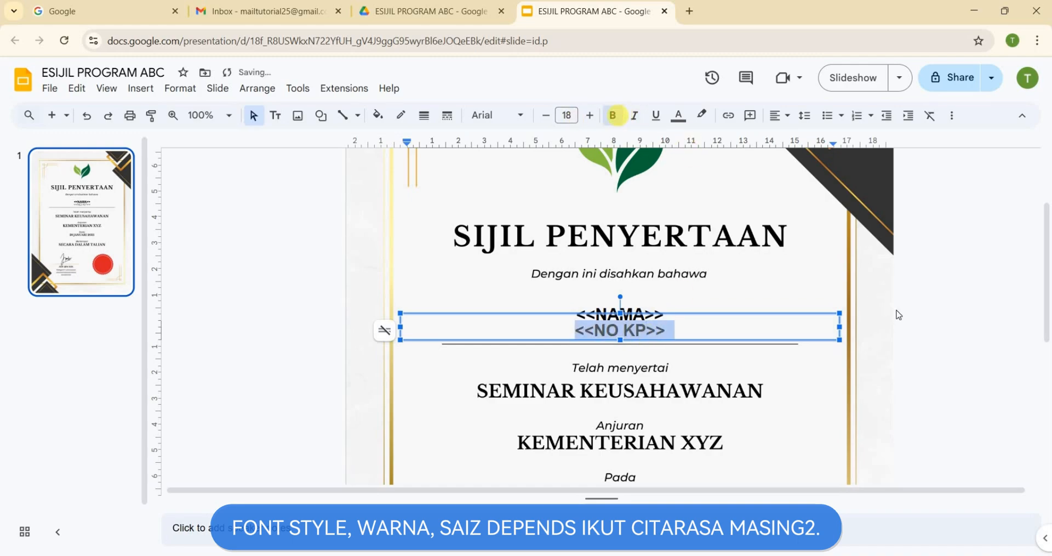
click(914, 308)
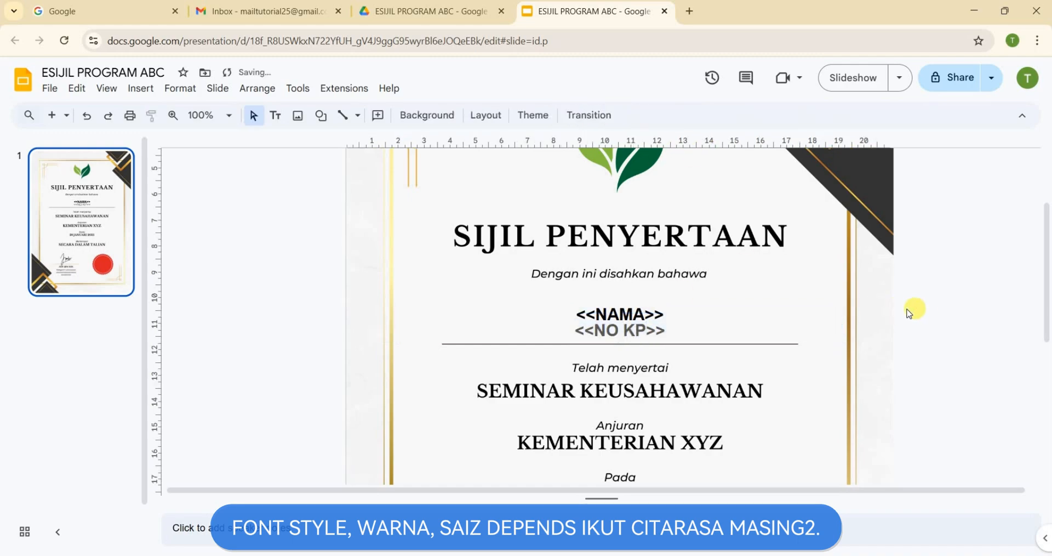
Step: Set the text colour of the <<NO KP>> placeholder to black
click(604, 330)
key(ctrl+a)
click(678, 115)
click(680, 160)
click(922, 339)
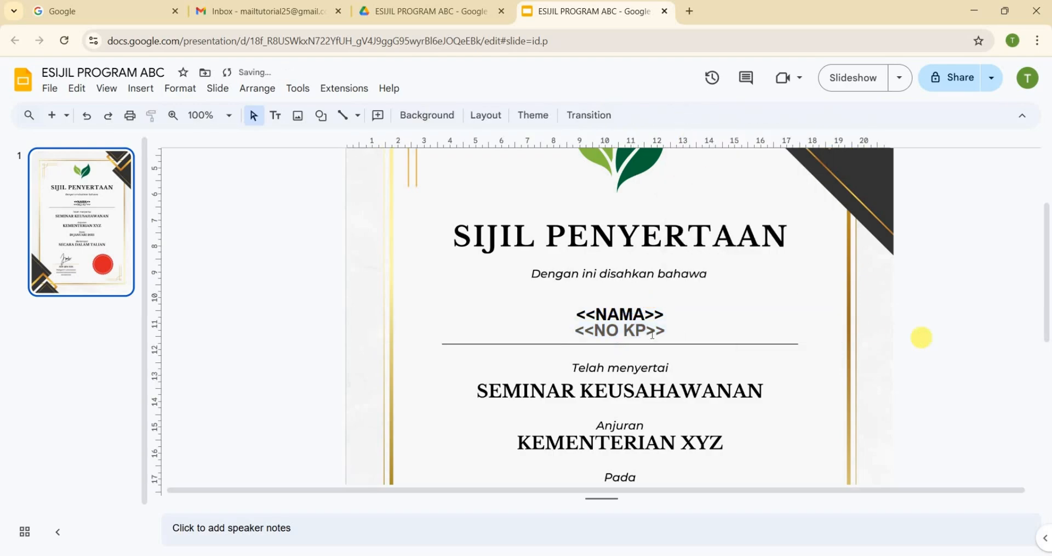
click(649, 331)
key(ctrl+a)
click(679, 116)
click(682, 158)
click(931, 342)
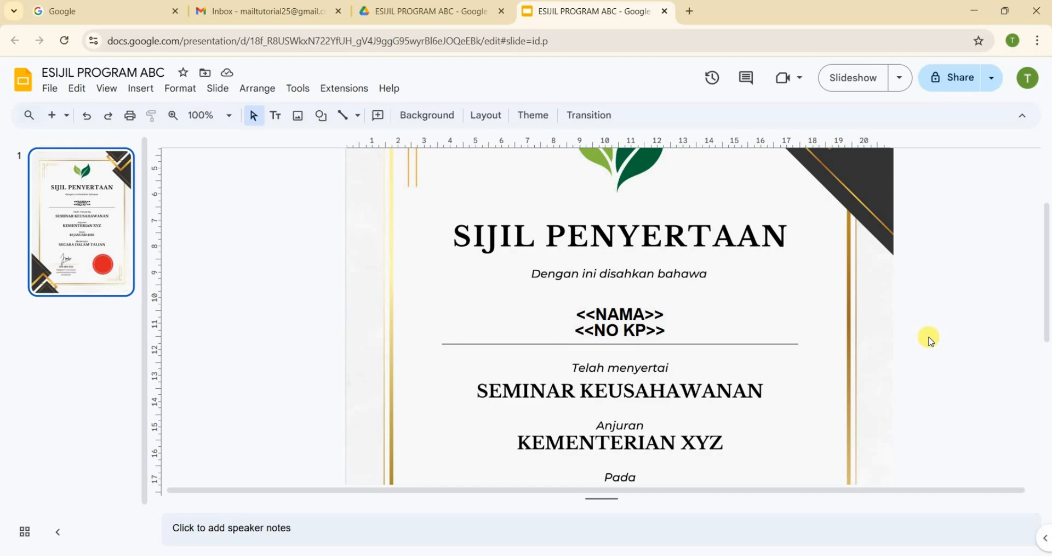
Step: Switch to Google Drive, create a blank Google Form in the ESIJIL PROGRAM ABC folder, and decline the Memory Saver and Forms tour offers
scroll(930, 341, up, 1)
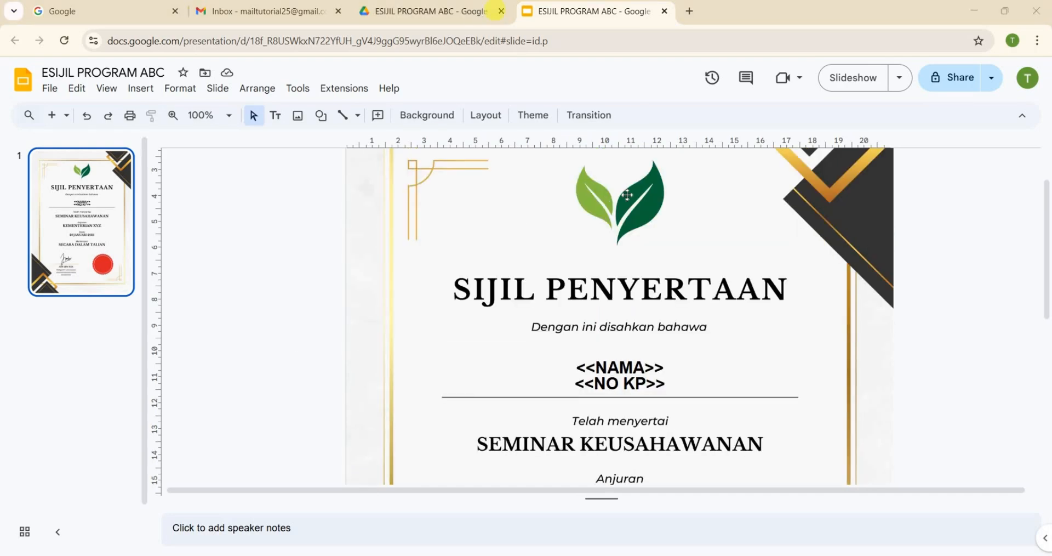
click(448, 16)
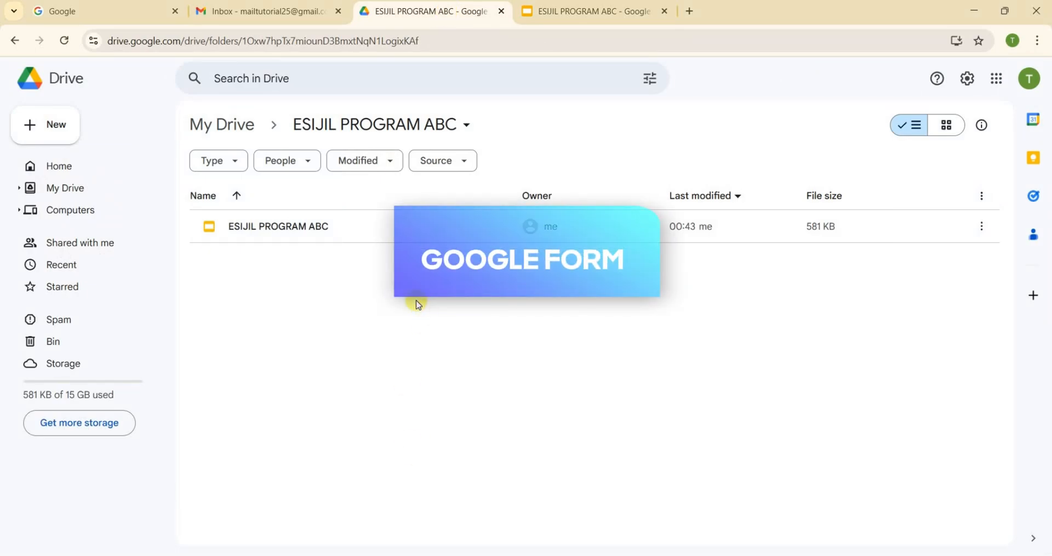
right_click(416, 304)
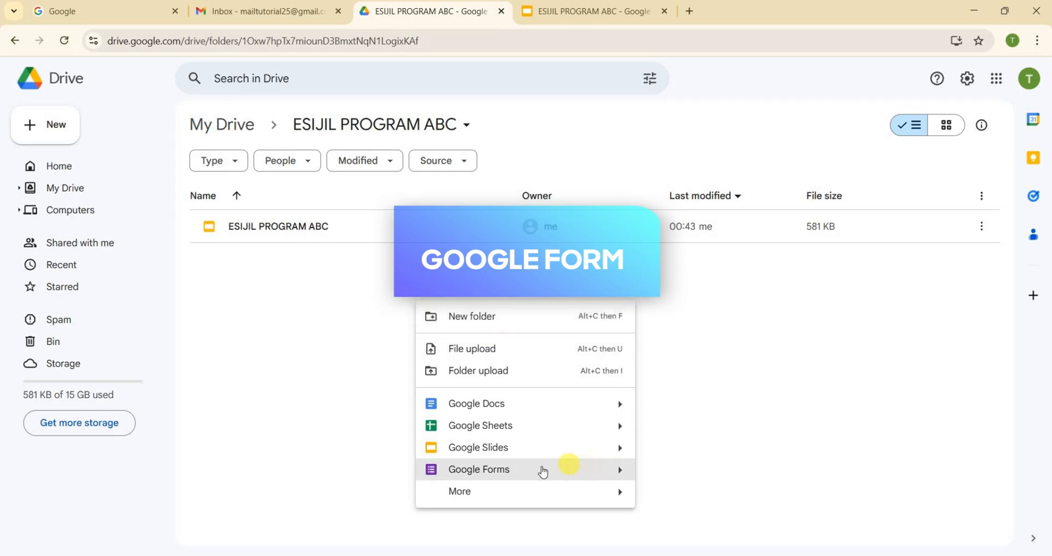
mouse_move(620, 470)
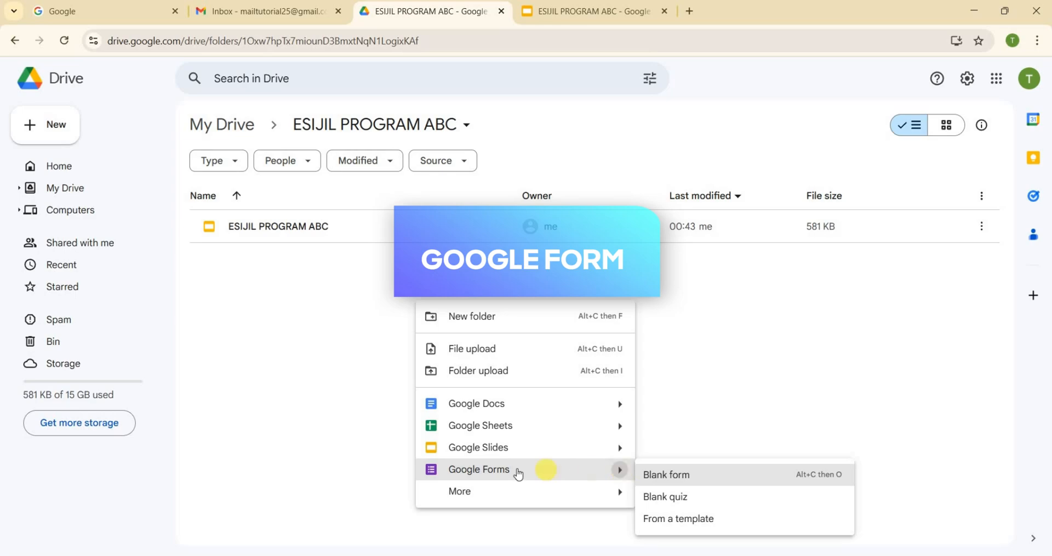
click(690, 477)
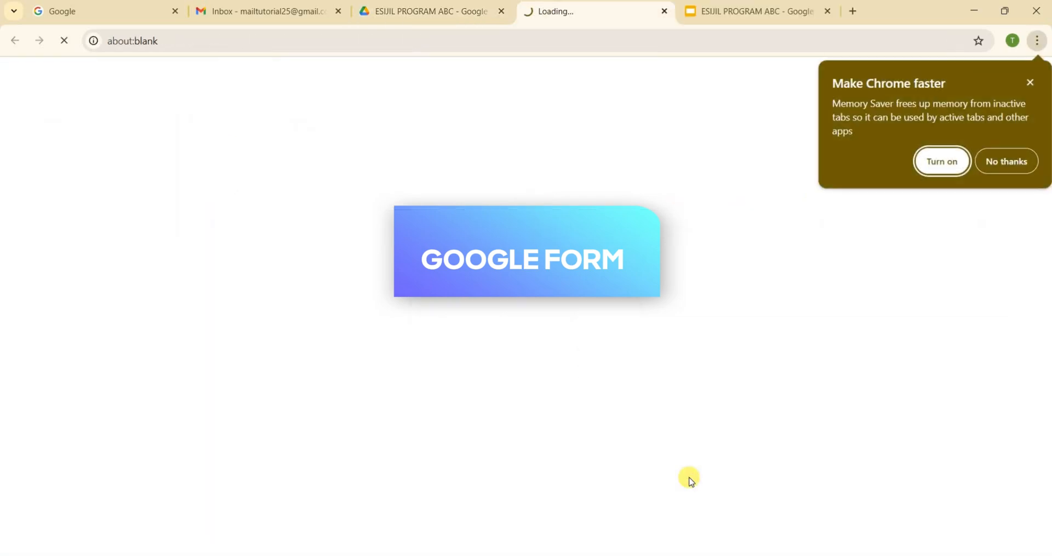
click(1007, 164)
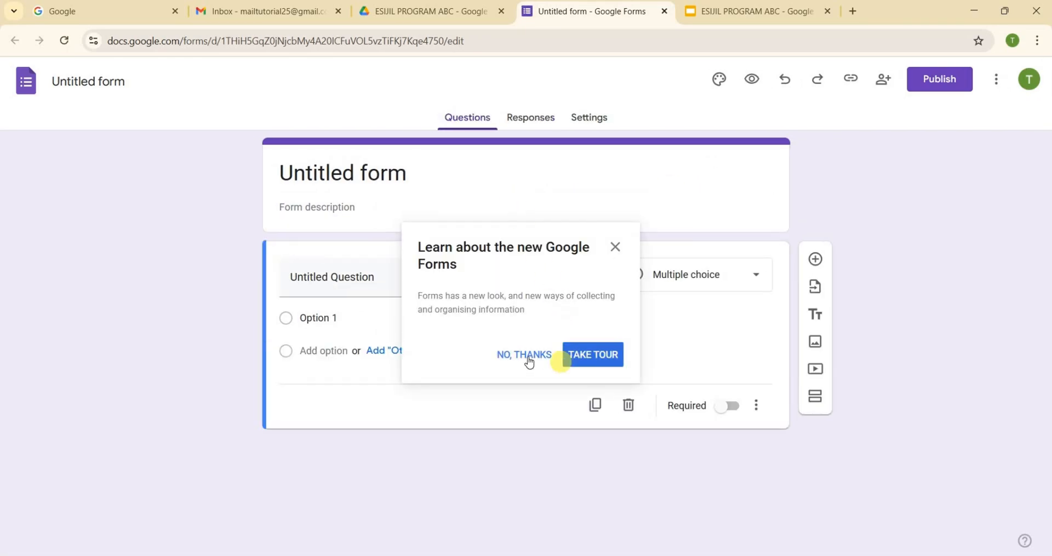
click(525, 356)
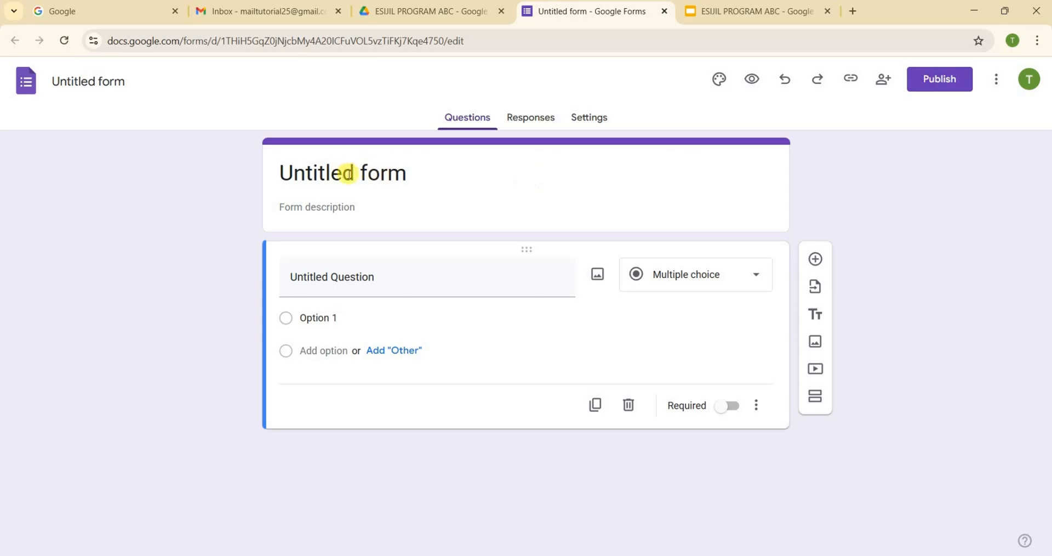
Step: Replace the form's title with ESIJIL PROGRAM ABC
click(347, 173)
drag(403, 174, 142, 190)
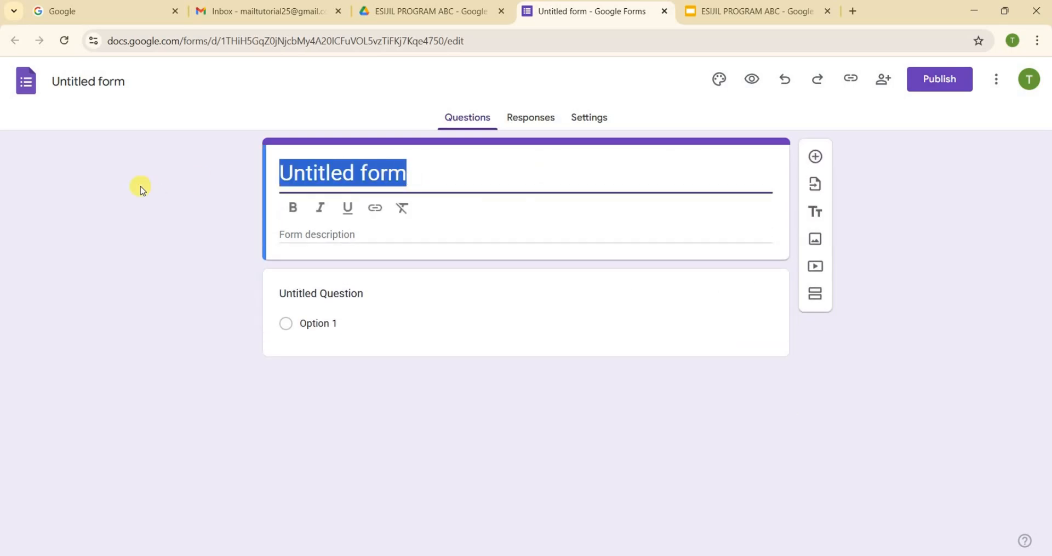
text(ESIJIL )
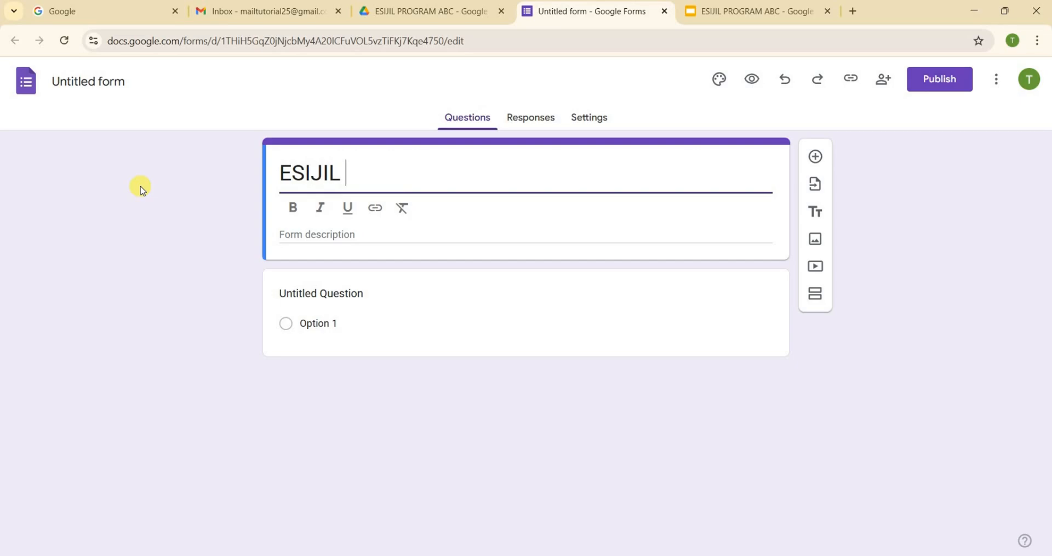
text(PROGRAM ABC)
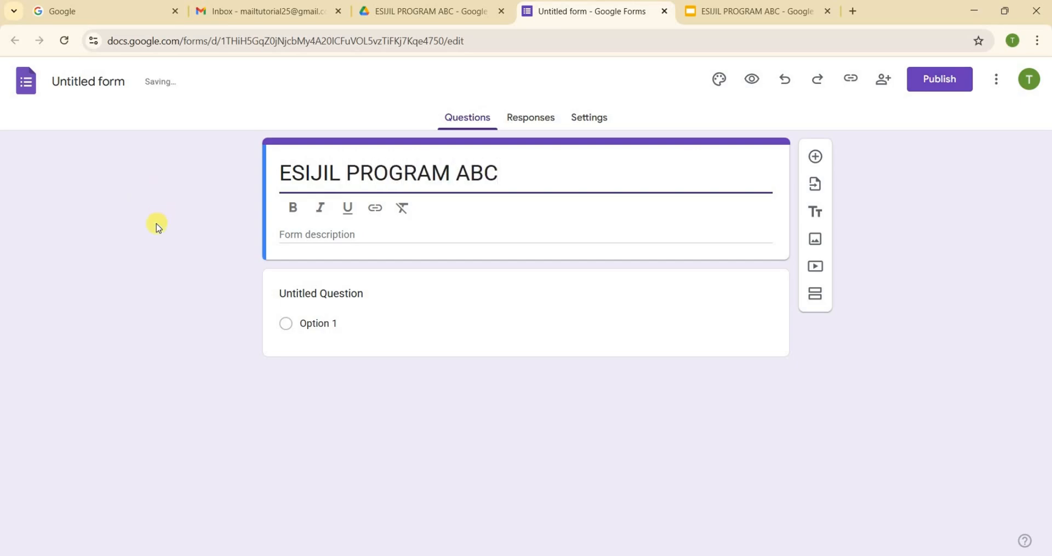
click(156, 223)
Step: Copy the first two lines of the Notepad notes, from PASTIKAN SEMUA MAKLUMAT to ANDA BERIKAN, into the form's description
click(318, 206)
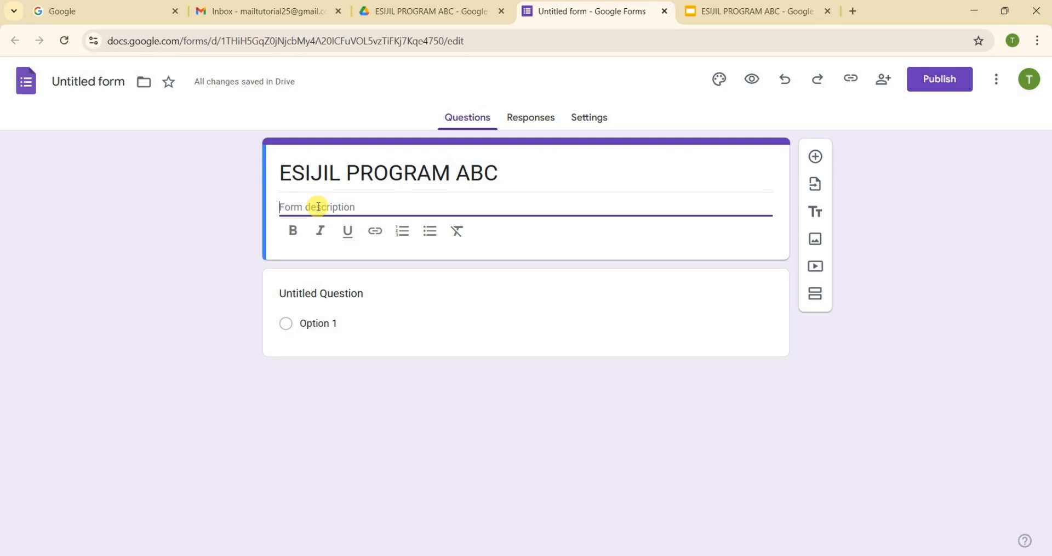
click(819, 555)
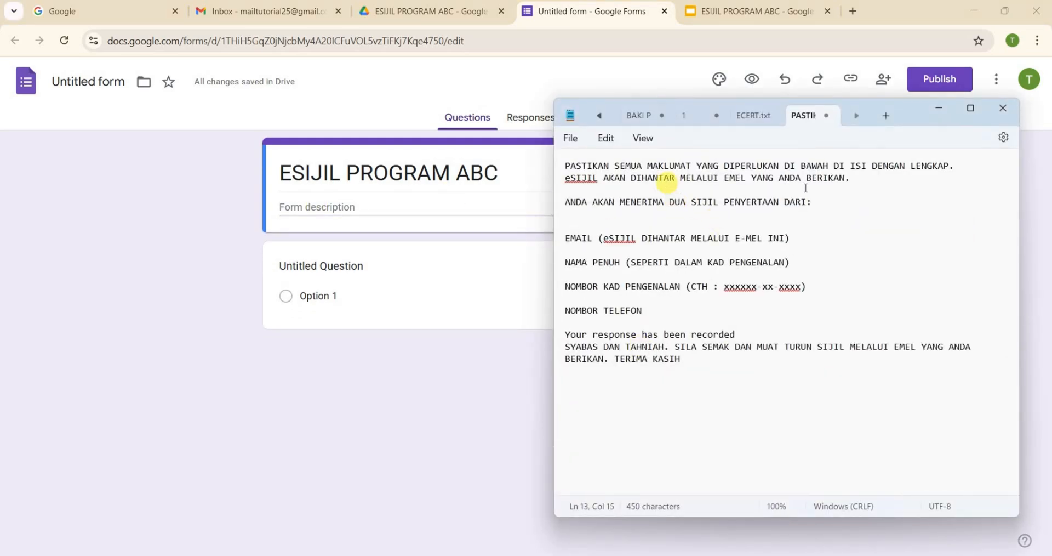
drag(850, 181, 567, 162)
key(ctrl+c)
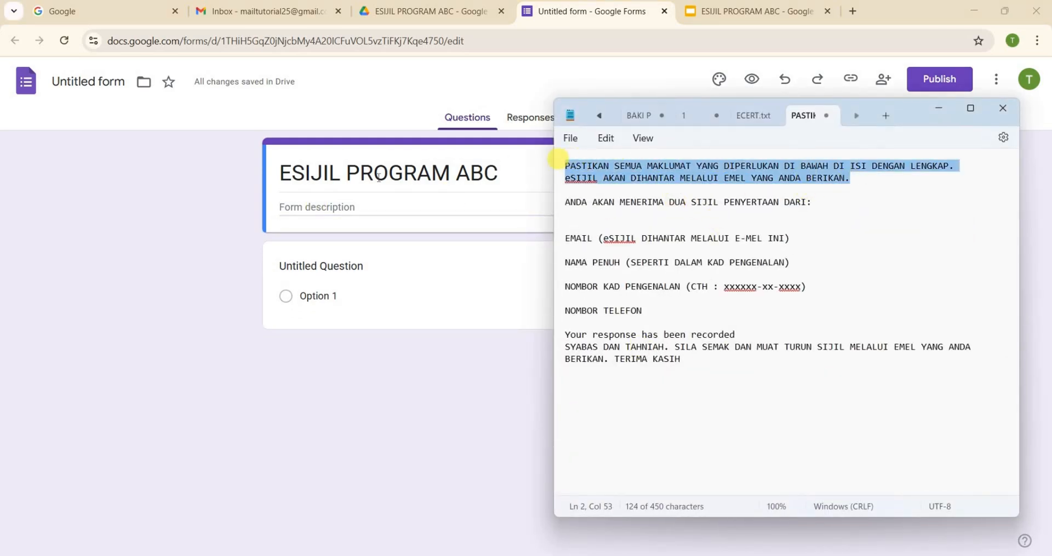
click(360, 208)
key(ctrl+v)
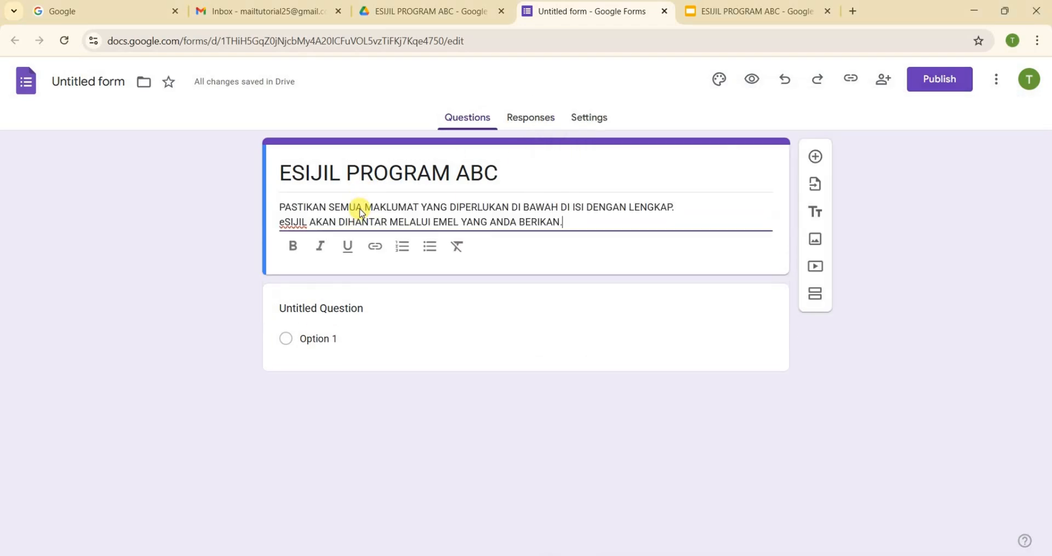
click(161, 231)
click(562, 226)
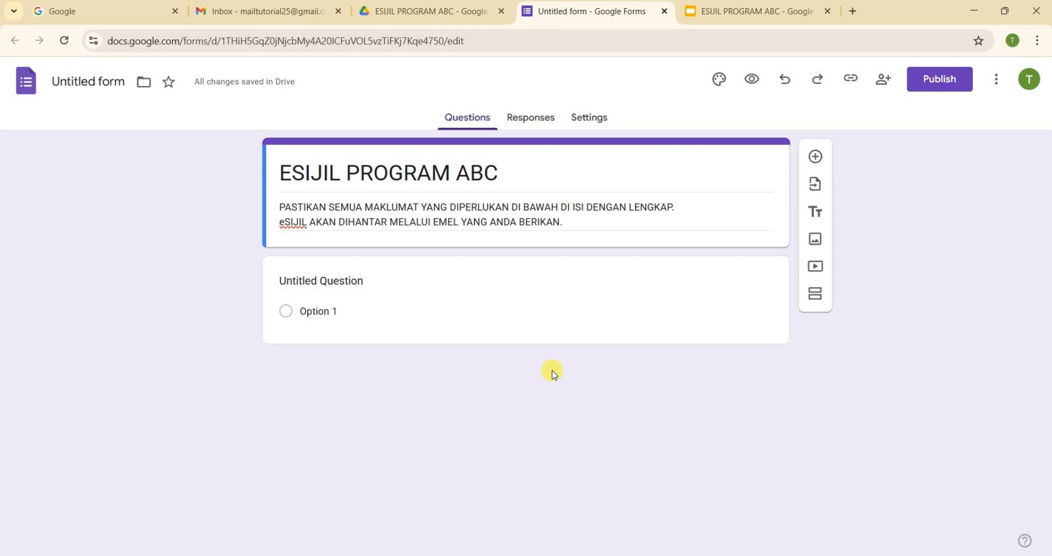
Step: Check the placeholders on the Google Slides certificate template, and return to the form
click(759, 14)
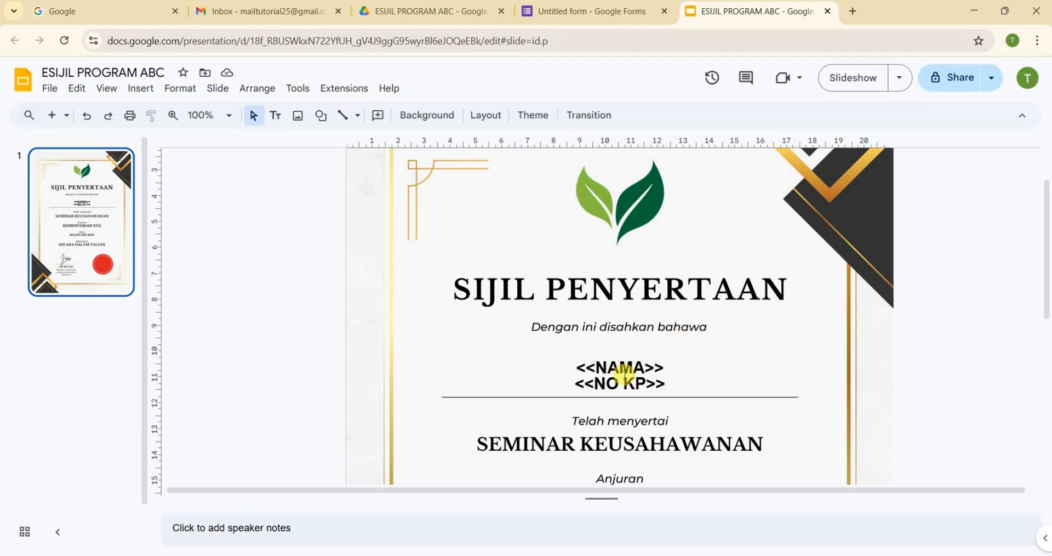
click(600, 11)
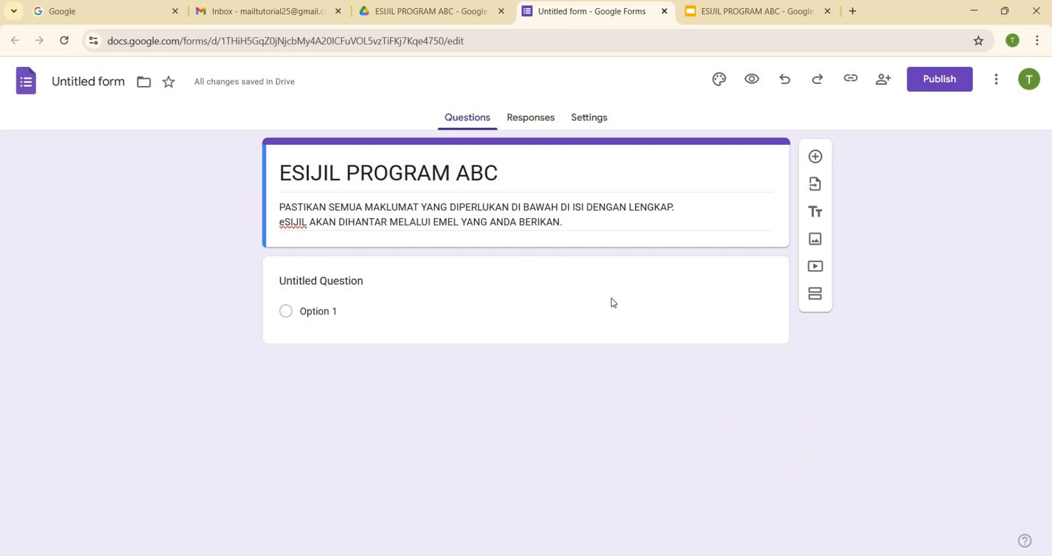
Step: Replace the untitled question's title with EMAIL (eSIJIL DIHANTAR MELALUI E-MEL INI), copied from the Notepad notes
click(322, 281)
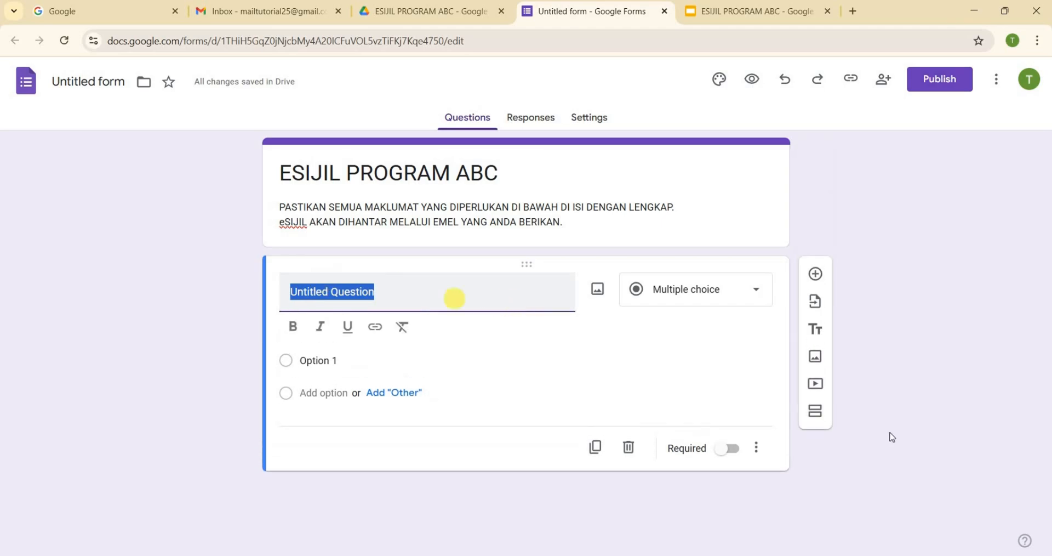
key(alt+Tab)
drag(794, 237, 567, 226)
key(ctrl+c)
key(ctrl+v)
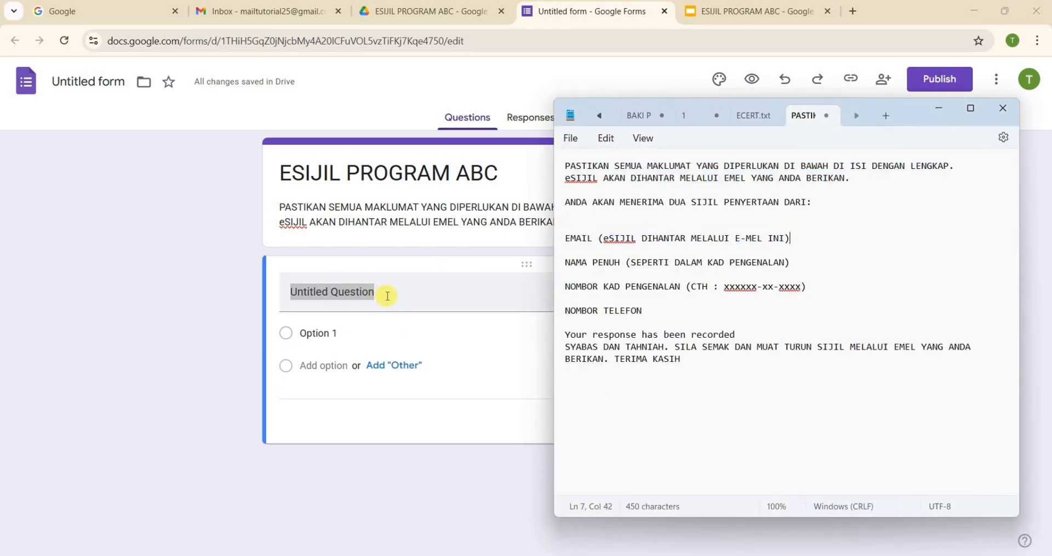
click(388, 296)
key(ctrl+a)
key(ctrl+v)
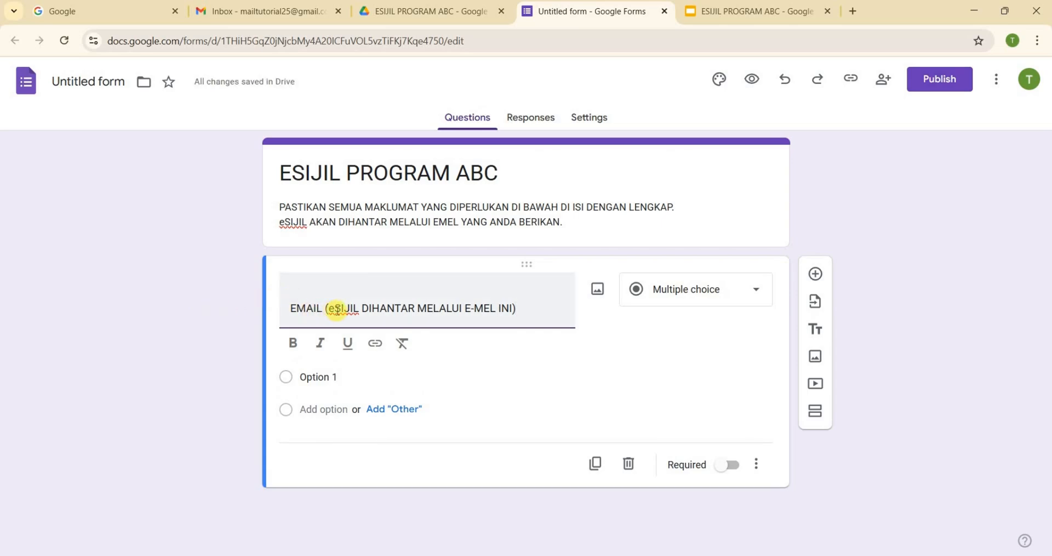
Step: Change the EMAIL question to the Short answer type and make it required
click(729, 295)
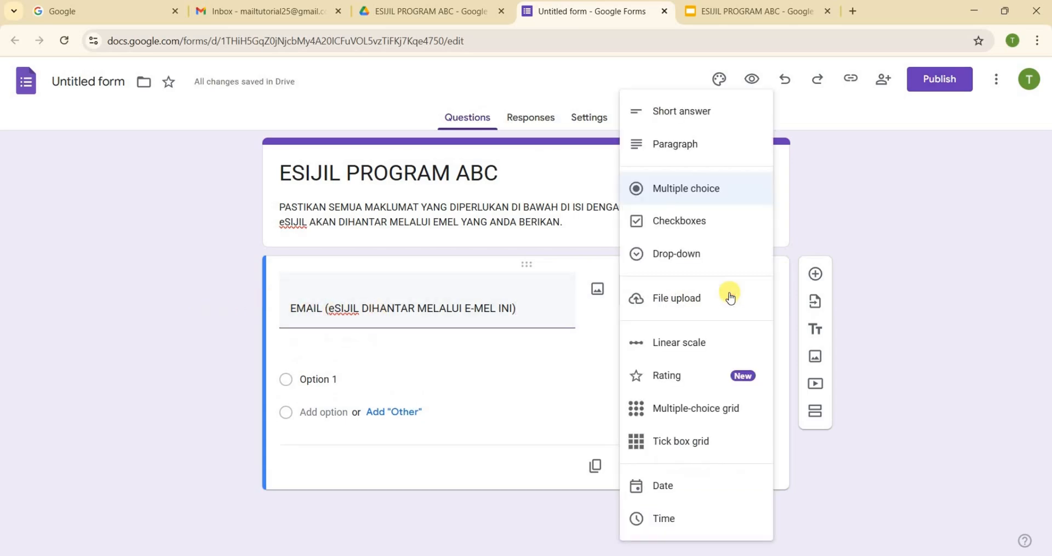
click(705, 122)
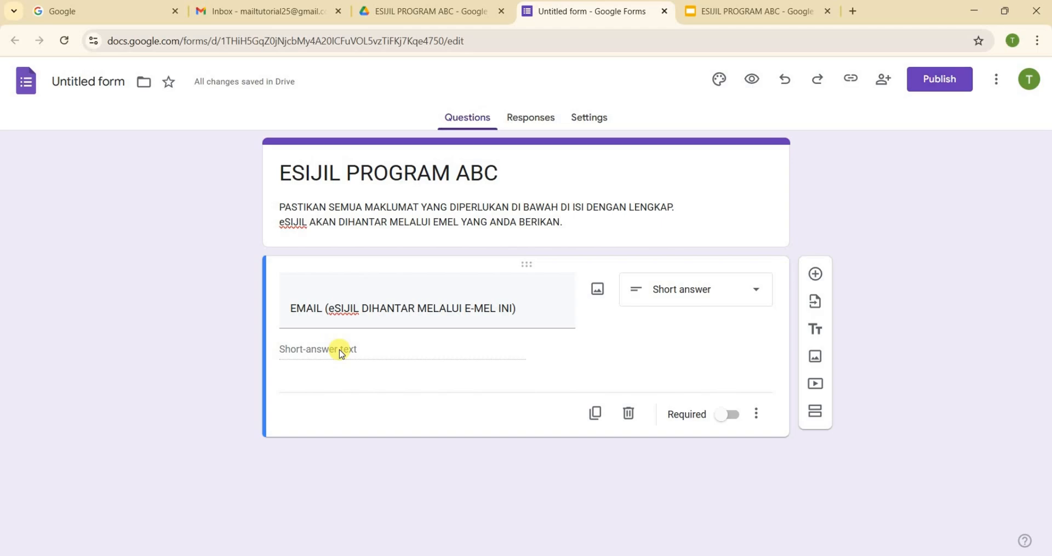
click(732, 418)
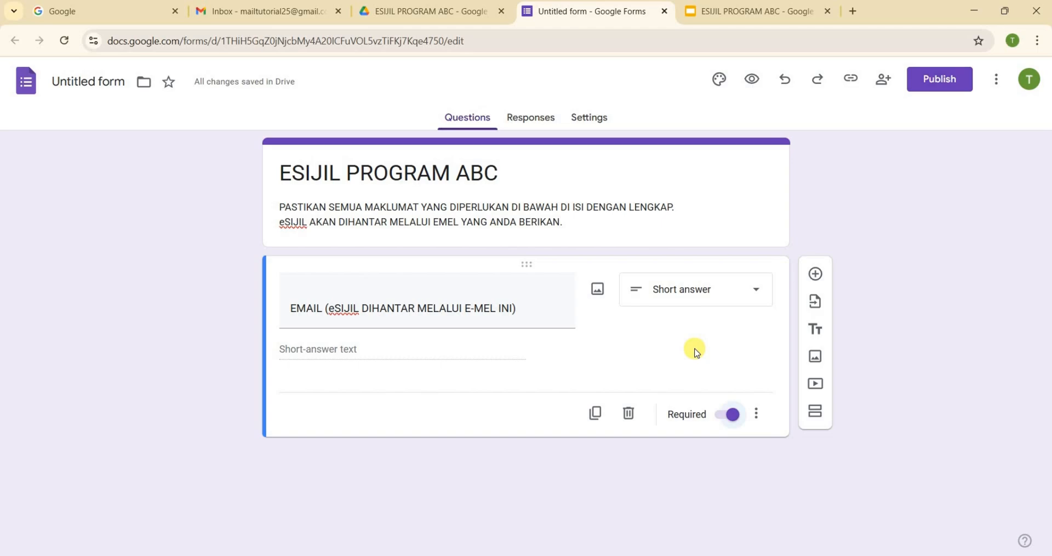
Step: Duplicate the EMAIL question and retitle the copy NAMA PENUH (SEPERTI DALAM KAD PENGENALAN) with the text from the Notepad notes
click(596, 414)
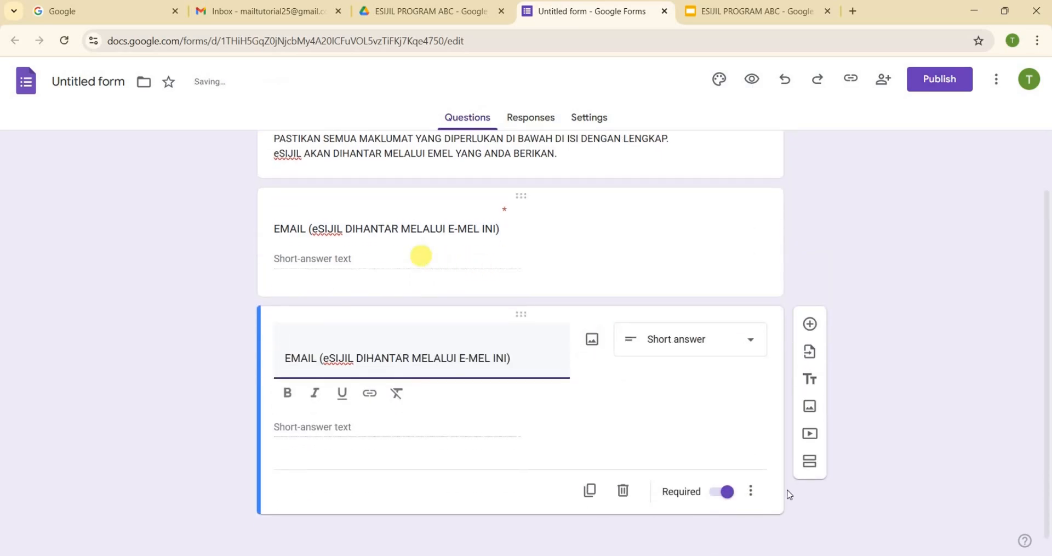
mouse_move(798, 550)
click(801, 529)
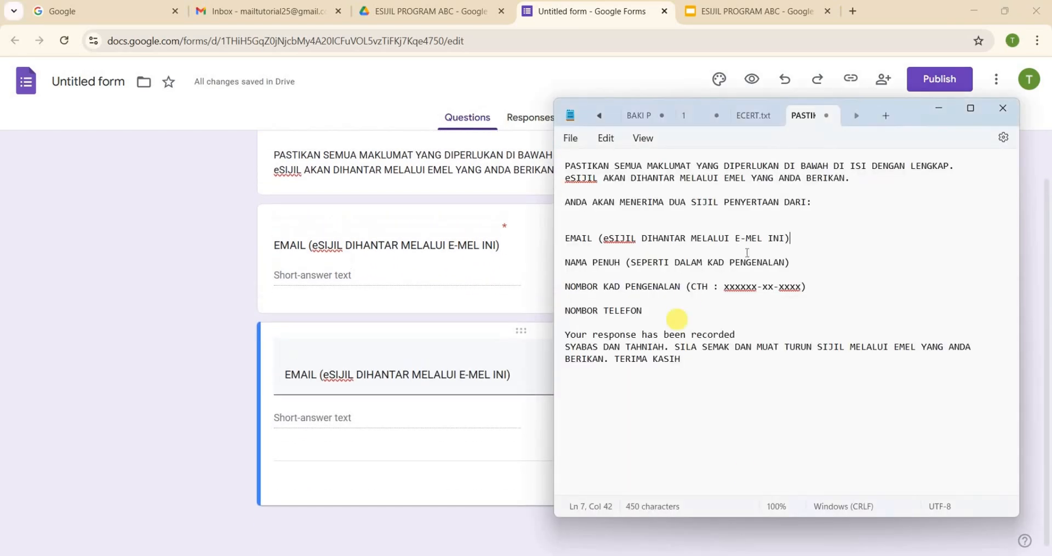
drag(796, 264, 563, 262)
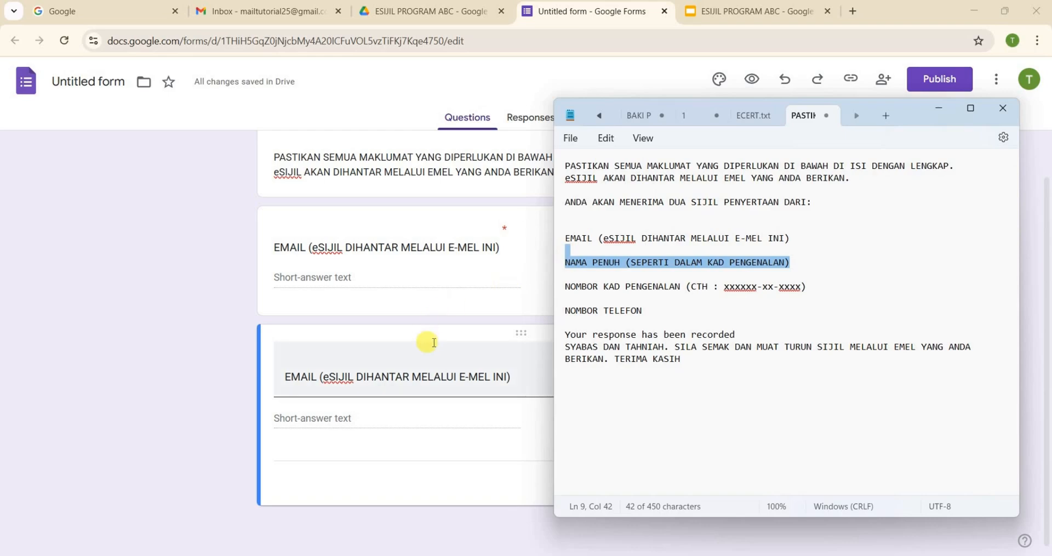
click(412, 379)
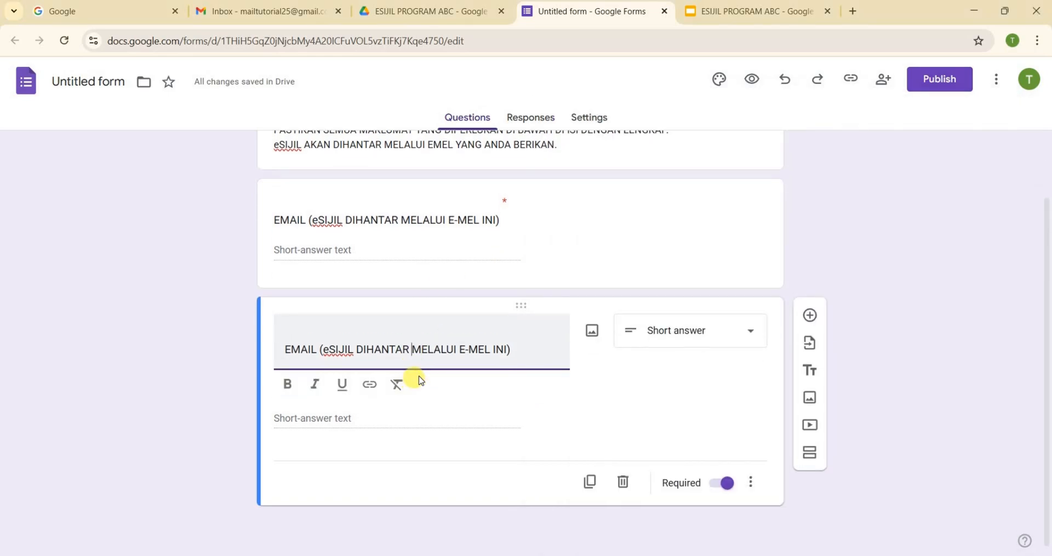
key(ctrl+a)
key(ctrl+v)
click(235, 319)
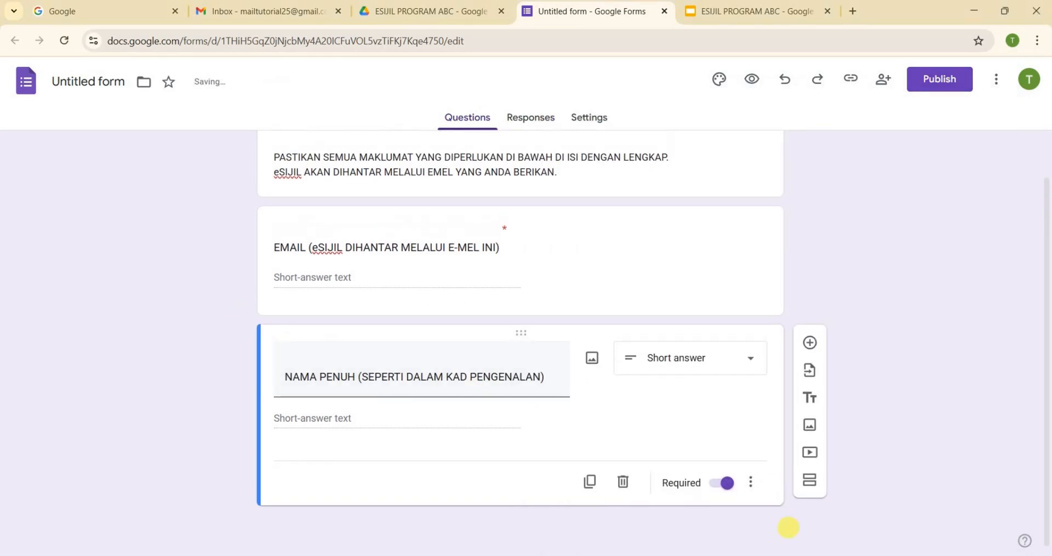
Step: Duplicate the NAMA PENUH question and retitle the copy NOMBOR KAD PENGENALAN (CTH : xxxxxx-xx-xxxx) from the Notepad notes
click(590, 482)
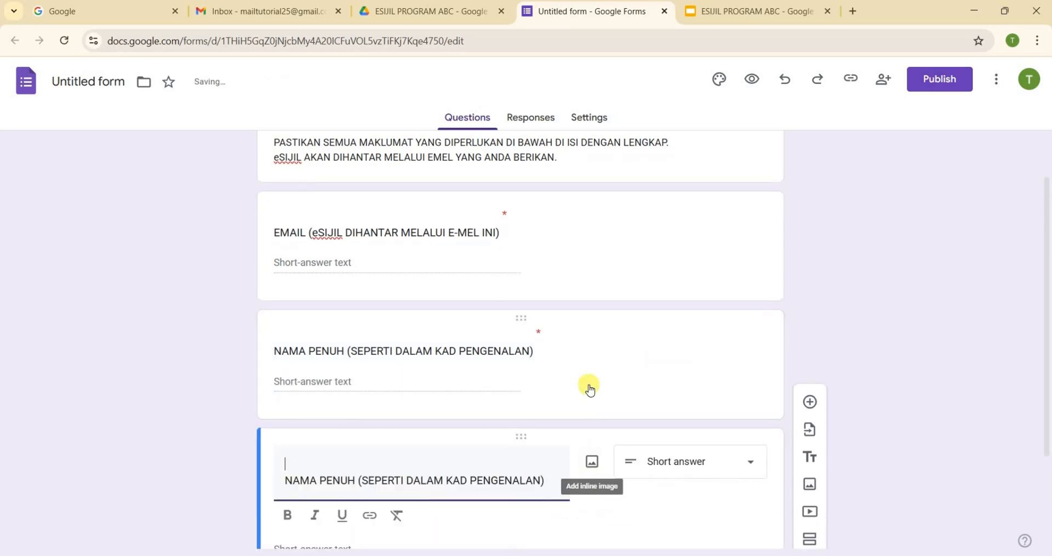
key(alt+Tab)
drag(807, 286, 551, 285)
key(ctrl+c)
click(322, 375)
key(ctrl+a)
key(ctrl+v)
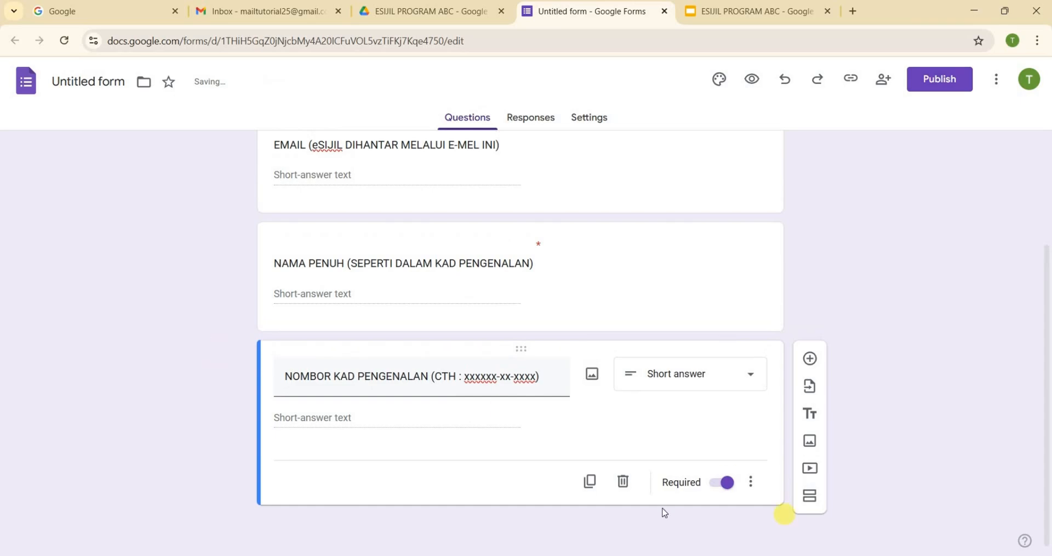
Step: Duplicate the NOMBOR KAD PENGENALAN question and retitle the copy NOMBOR TELEFON with the text from the Notepad notes
click(590, 481)
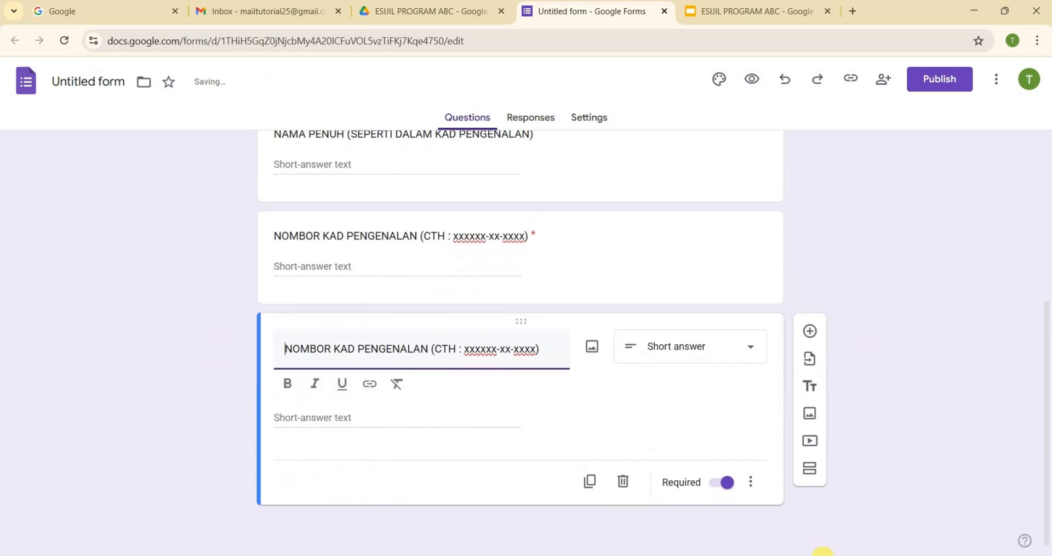
click(822, 550)
drag(642, 310, 528, 310)
key(ctrl+c)
click(385, 387)
key(ctrl+a)
key(ctrl+v)
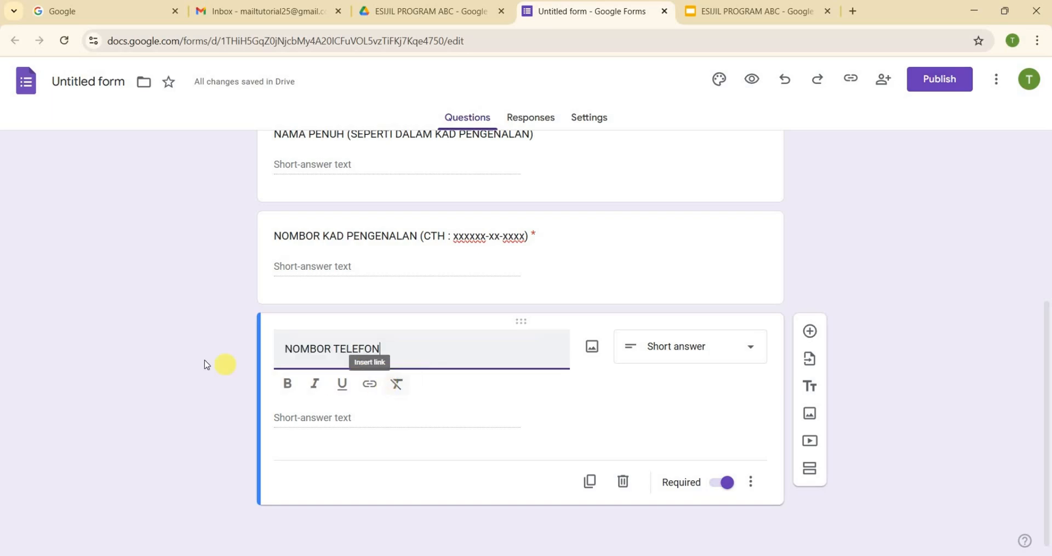
Step: Review the form's title, description and all questions from EMAIL to NOMBOR TELEFON
scroll(242, 393, up, 5)
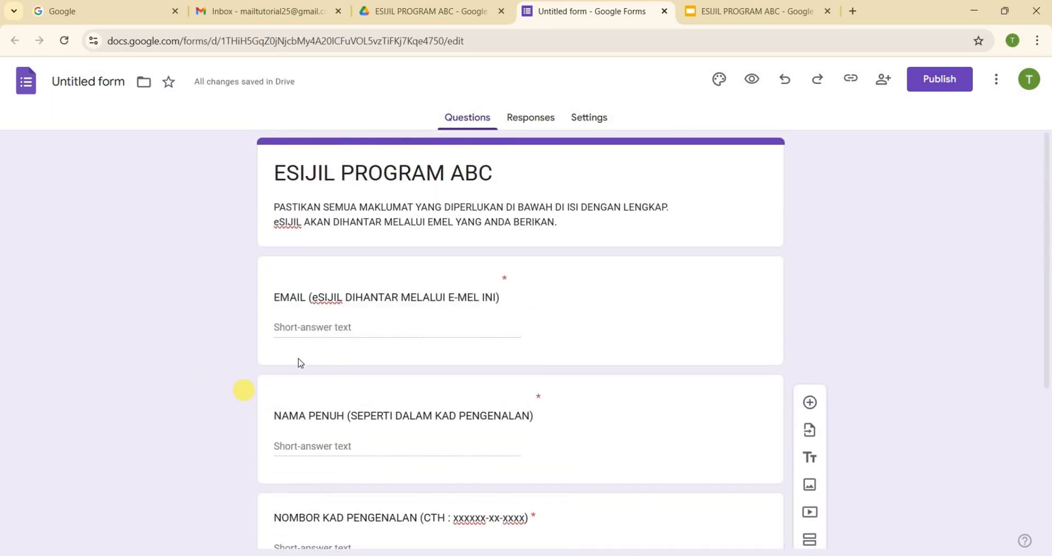
scroll(298, 361, down, 3)
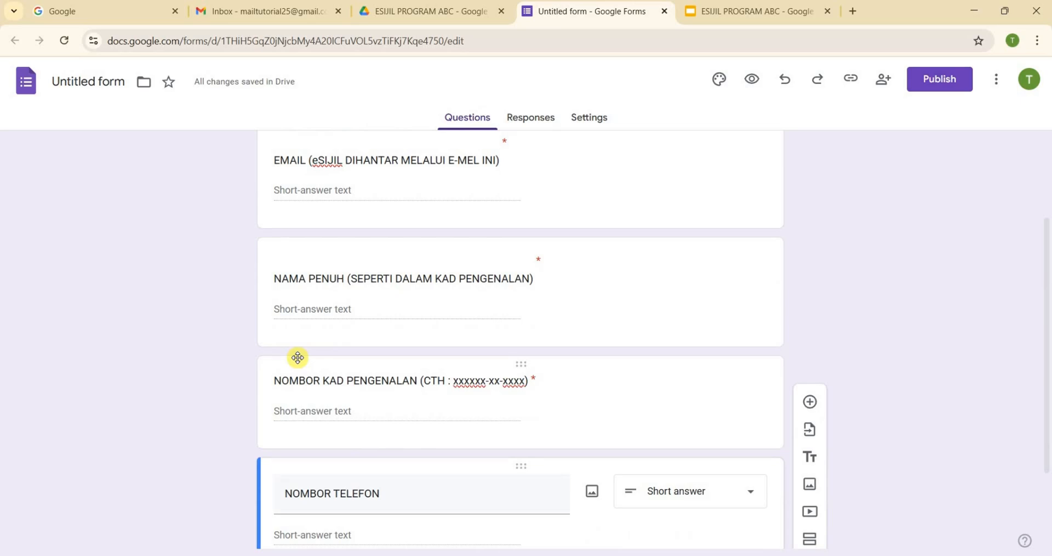
scroll(630, 340, up, 1)
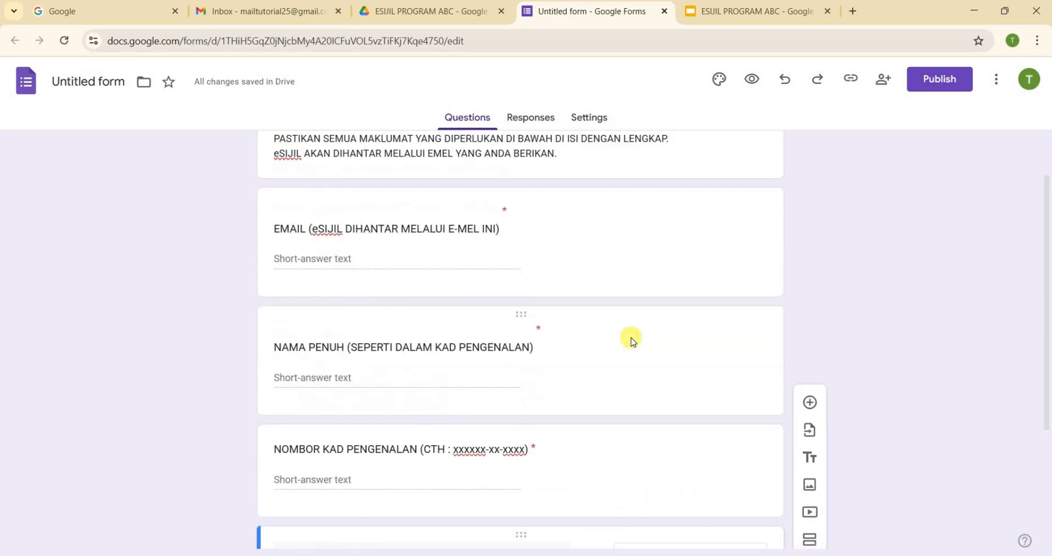
scroll(632, 341, down, 1)
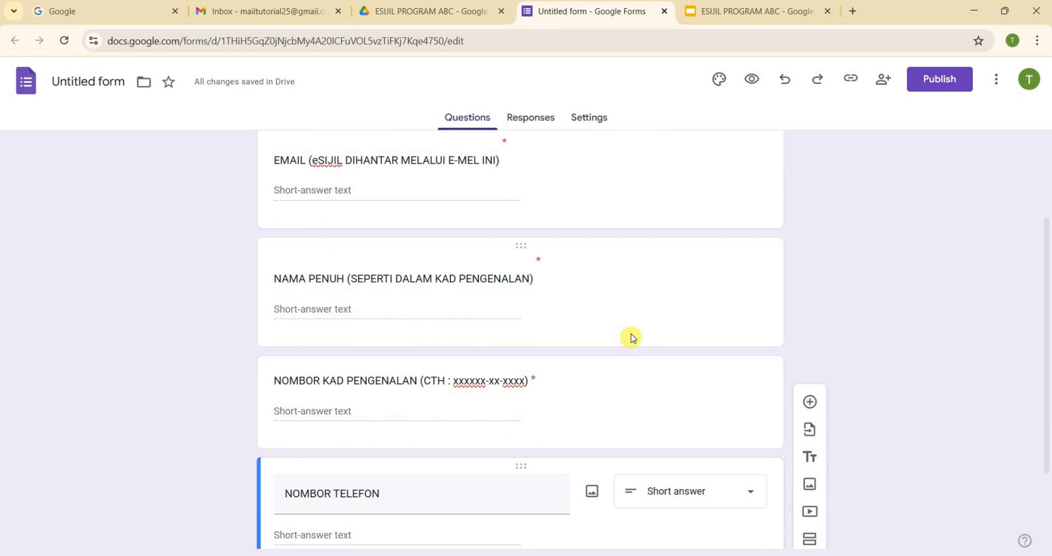
scroll(632, 337, up, 2)
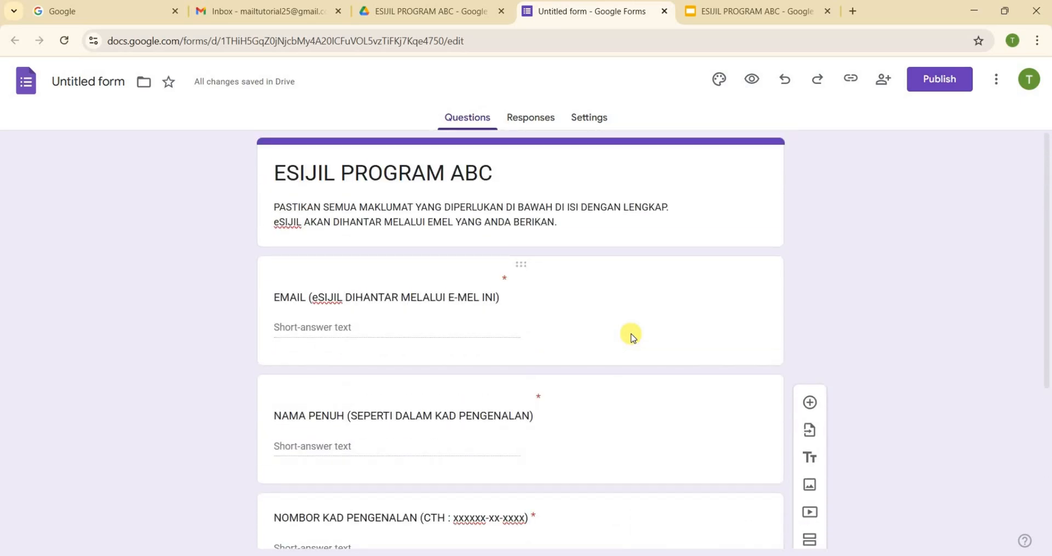
scroll(617, 312, down, 4)
scroll(619, 316, up, 4)
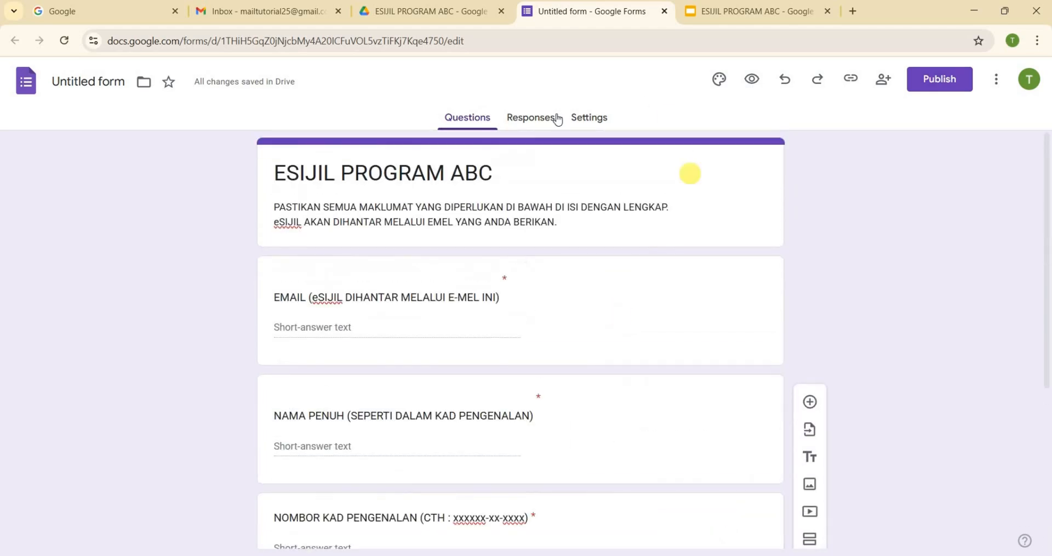
Step: Check the form's responses and its presentation settings, including the confirmation message, and return to the questions
click(531, 117)
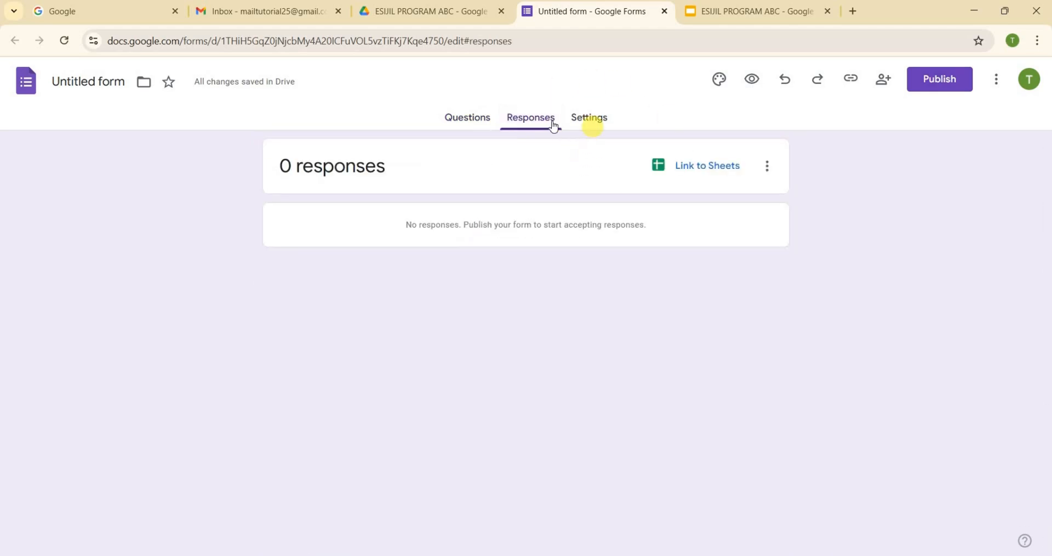
click(591, 120)
scroll(556, 228, down, 1)
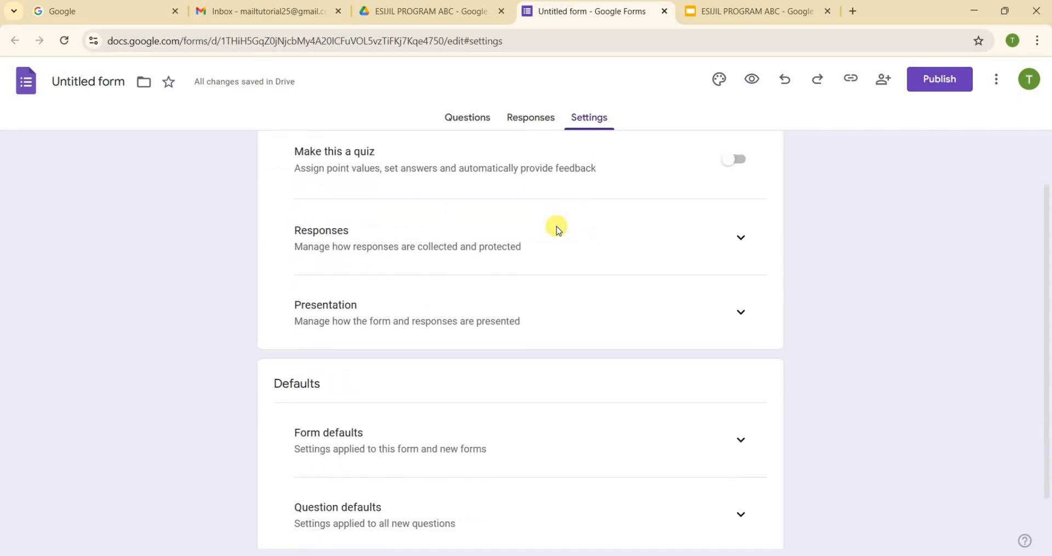
scroll(575, 251, up, 1)
scroll(575, 251, down, 2)
scroll(574, 251, up, 1)
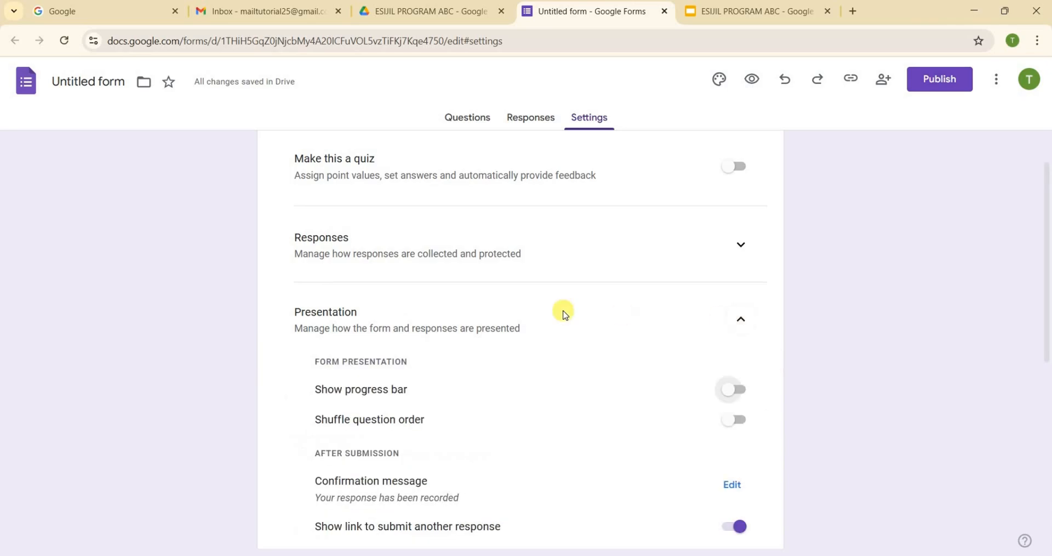
scroll(565, 315, down, 3)
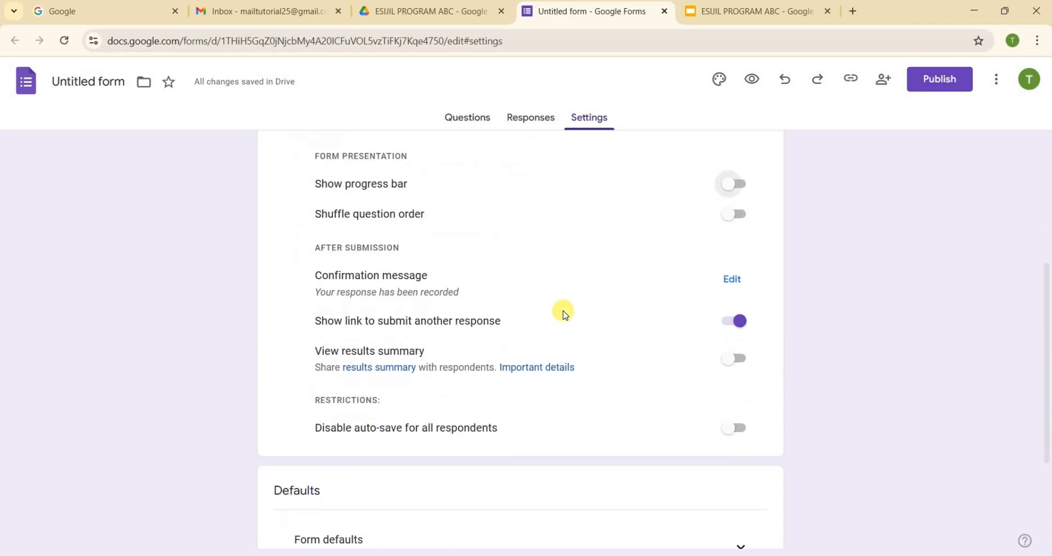
scroll(565, 315, down, 1)
scroll(565, 315, up, 1)
drag(316, 276, 446, 275)
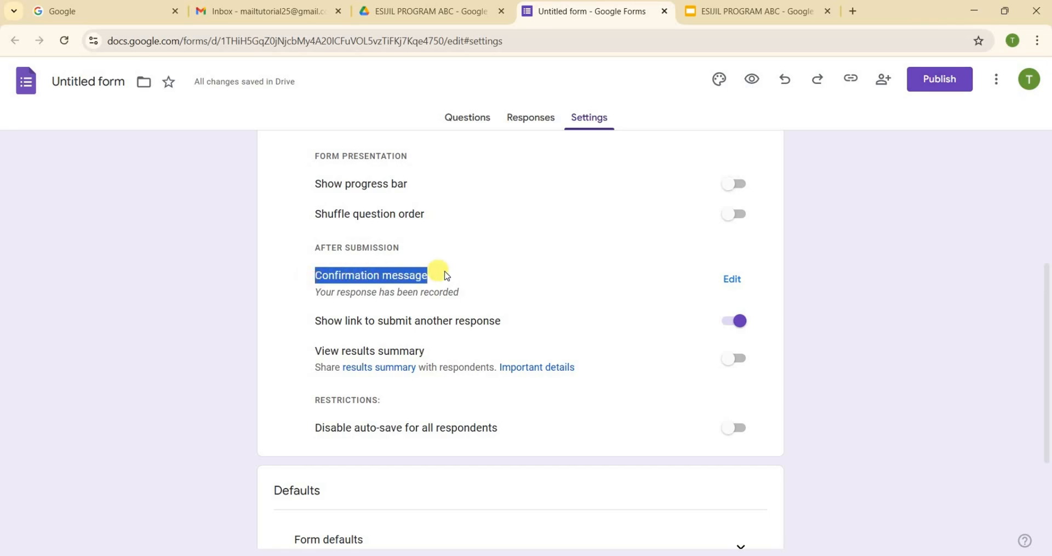
click(464, 118)
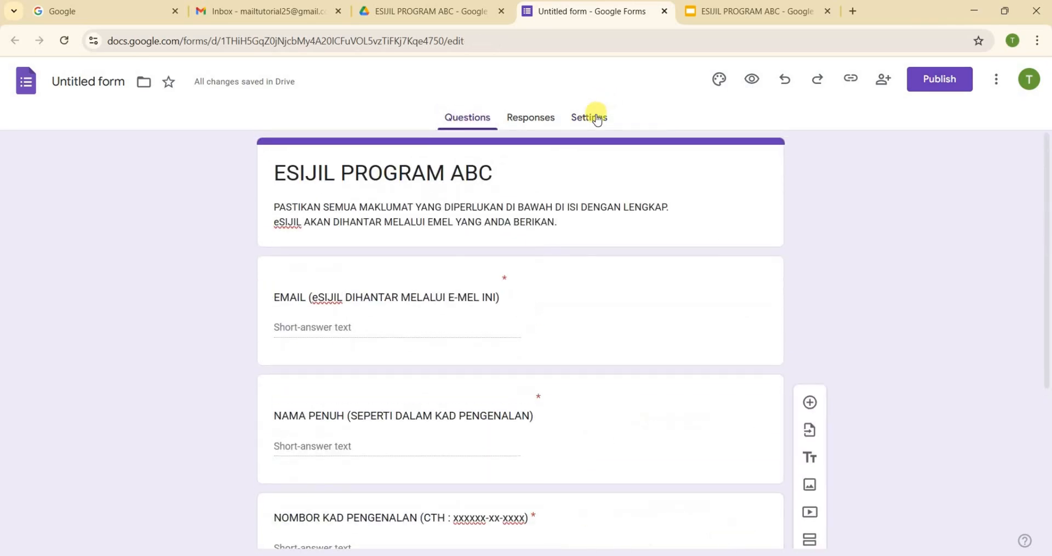
Step: In the form's settings, save the Notepad text from "Your response has been recorded" to "TERIMA KASIH" as the confirmation message
click(596, 116)
scroll(548, 361, down, 3)
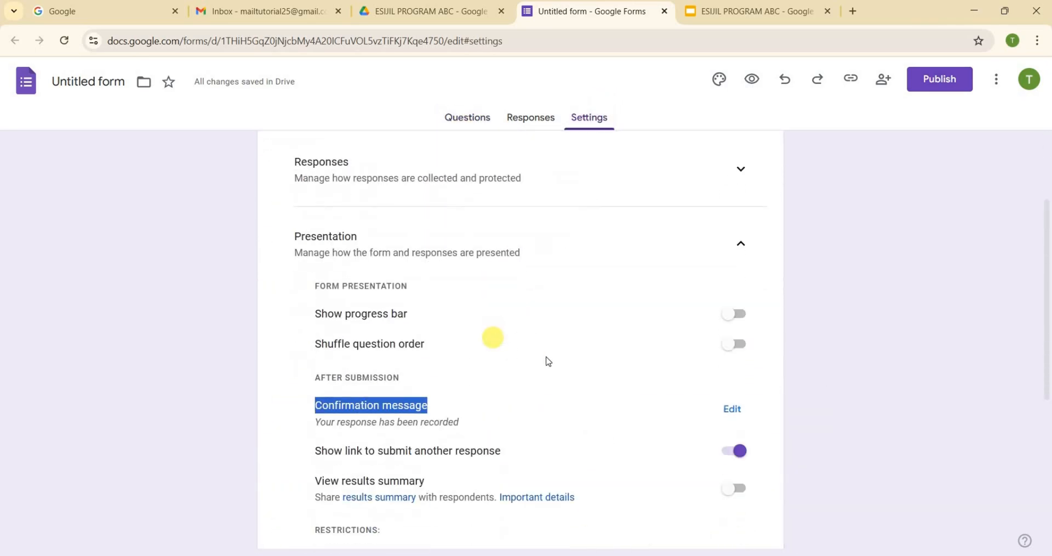
click(728, 410)
scroll(500, 281, down, 3)
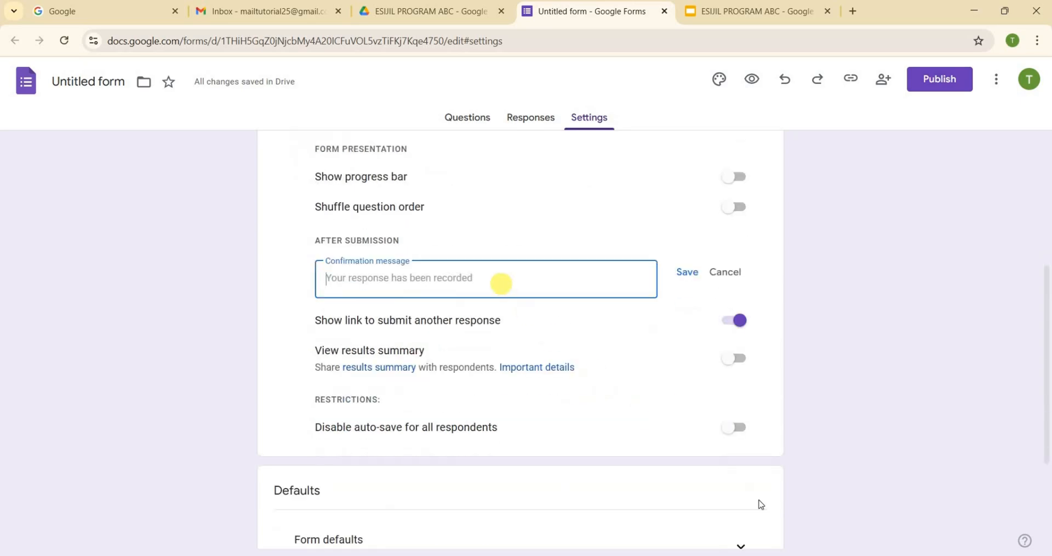
mouse_move(813, 554)
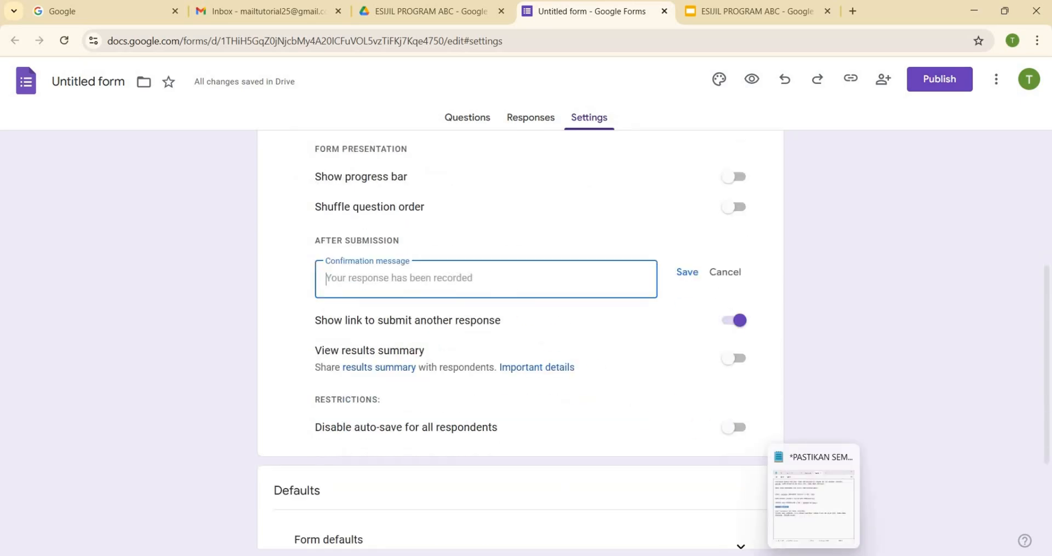
click(814, 504)
drag(683, 362, 565, 335)
key(ctrl+c)
click(411, 281)
key(ctrl+v)
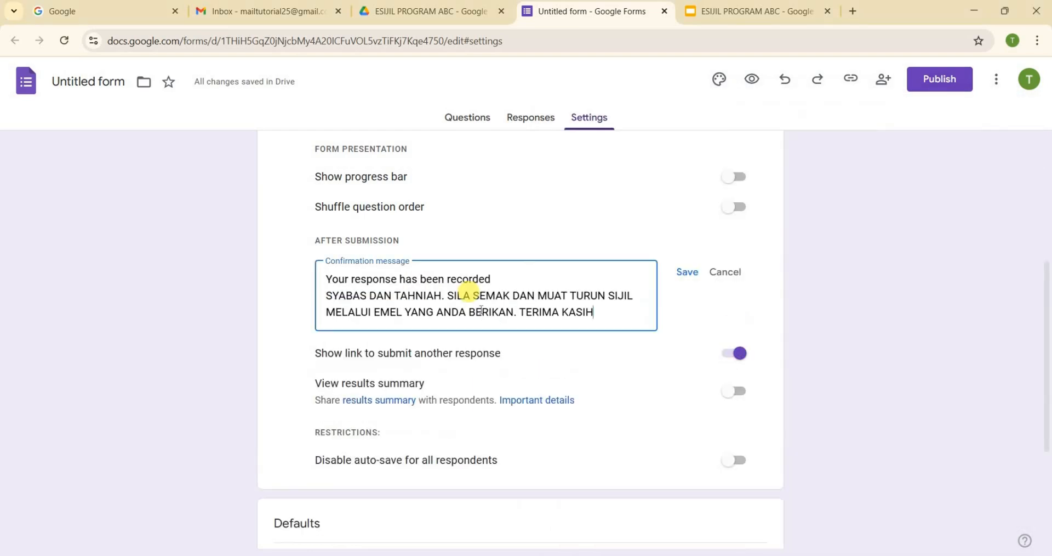
click(692, 274)
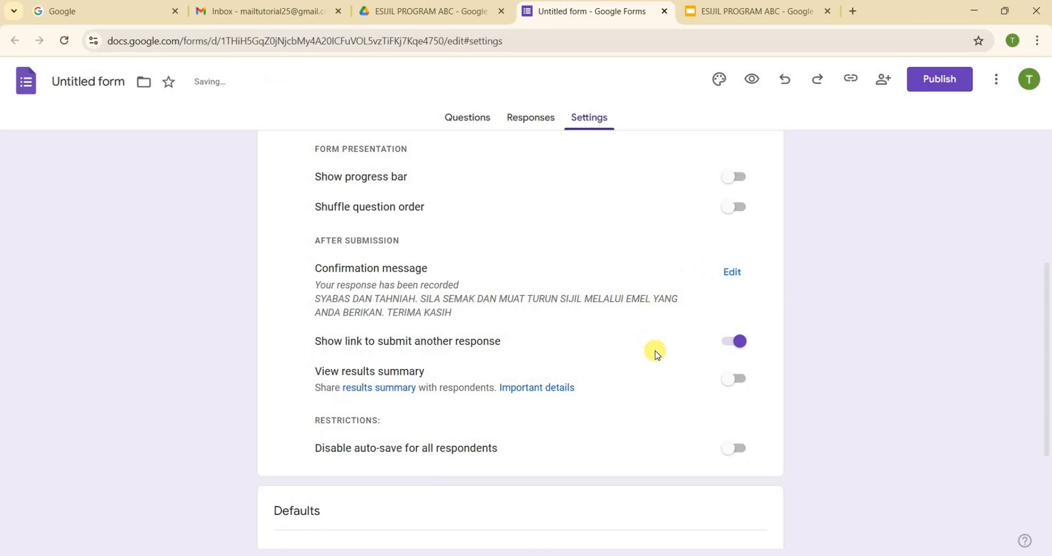
Step: Return from the form's settings to its questions and open the theme customisation options
scroll(657, 355, up, 5)
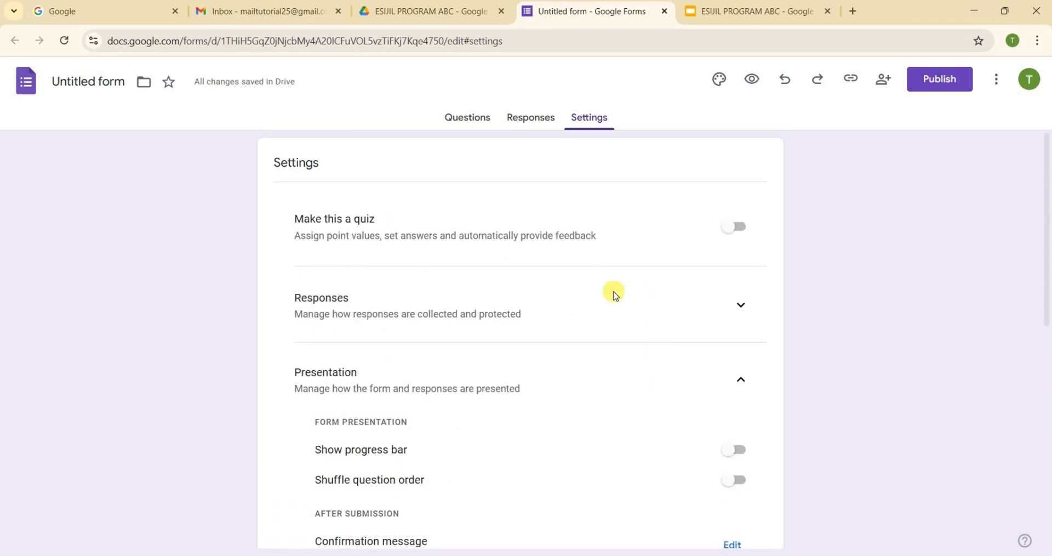
scroll(611, 294, down, 3)
click(466, 118)
click(876, 350)
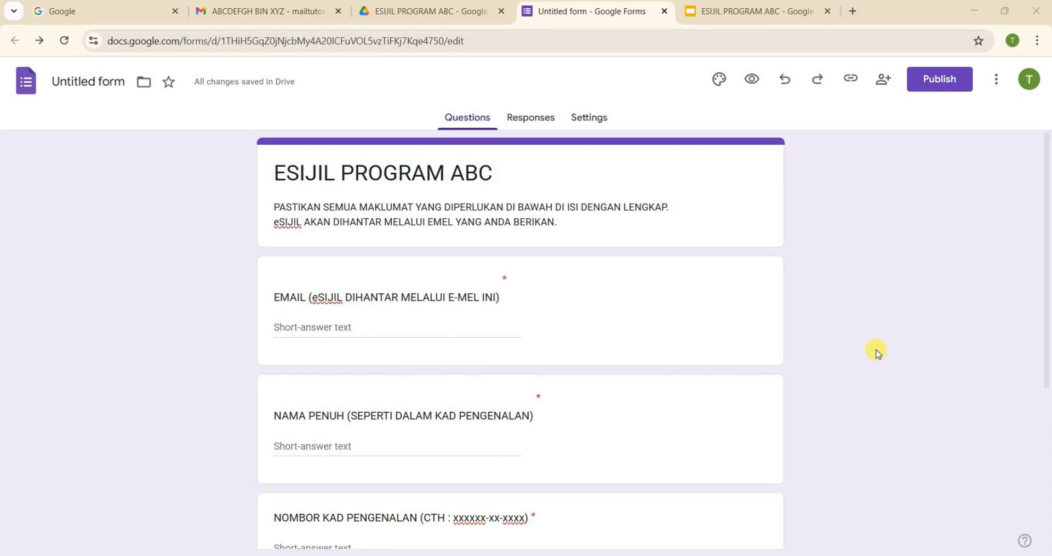
click(719, 85)
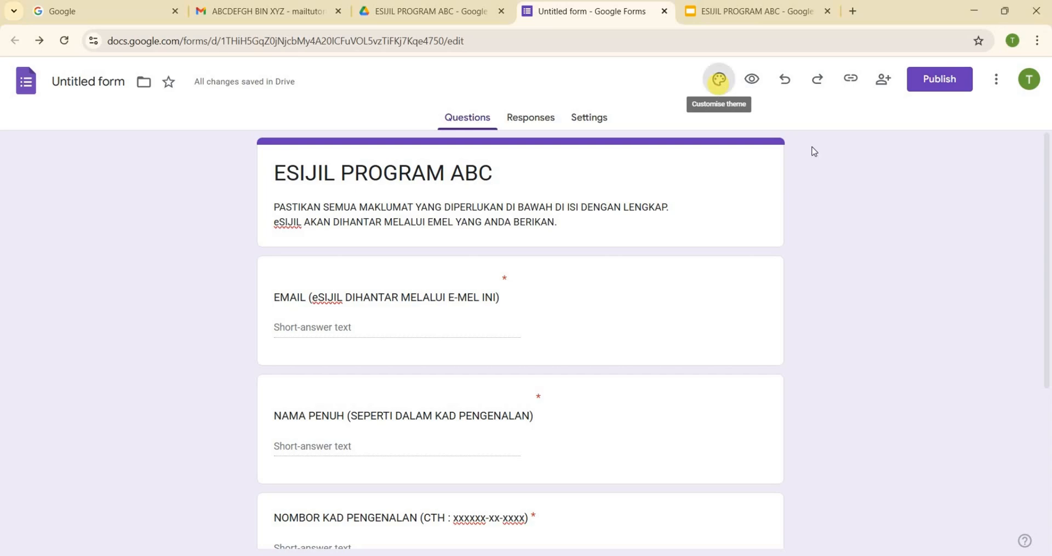
scroll(968, 334, down, 2)
scroll(964, 331, up, 2)
Step: Set the guitar picture from the Work and School themes as the form's header image
click(956, 242)
click(954, 240)
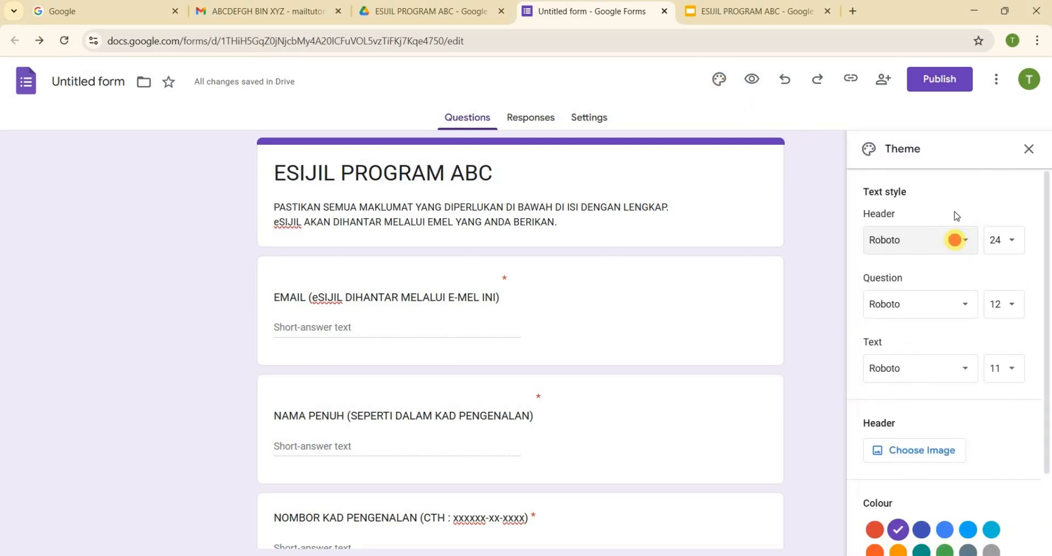
scroll(924, 289, down, 1)
scroll(925, 291, down, 1)
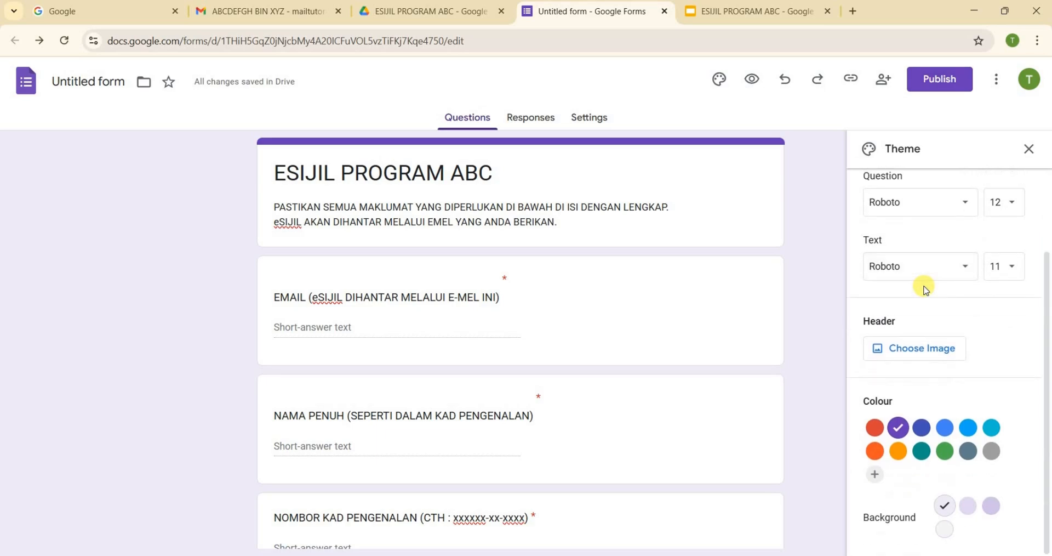
click(912, 352)
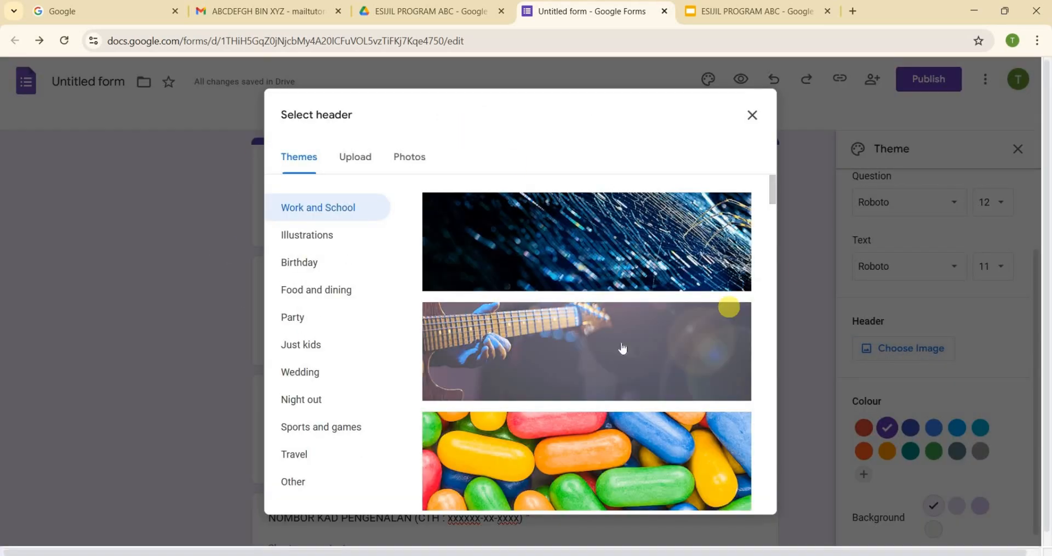
click(618, 344)
click(741, 495)
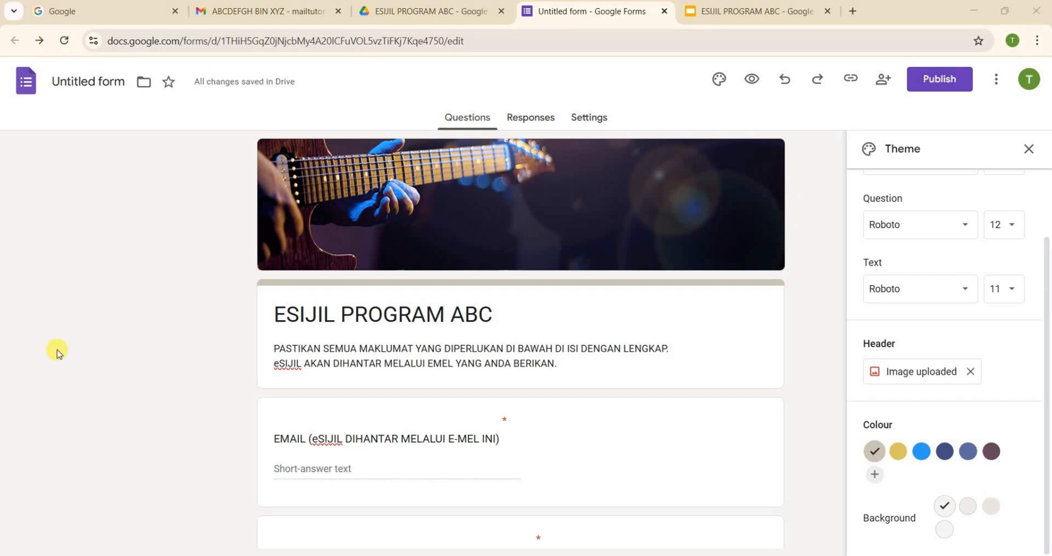
Step: Rename the untitled form file to ESIJIL PROGRAM ABC and look over its questions
click(103, 83)
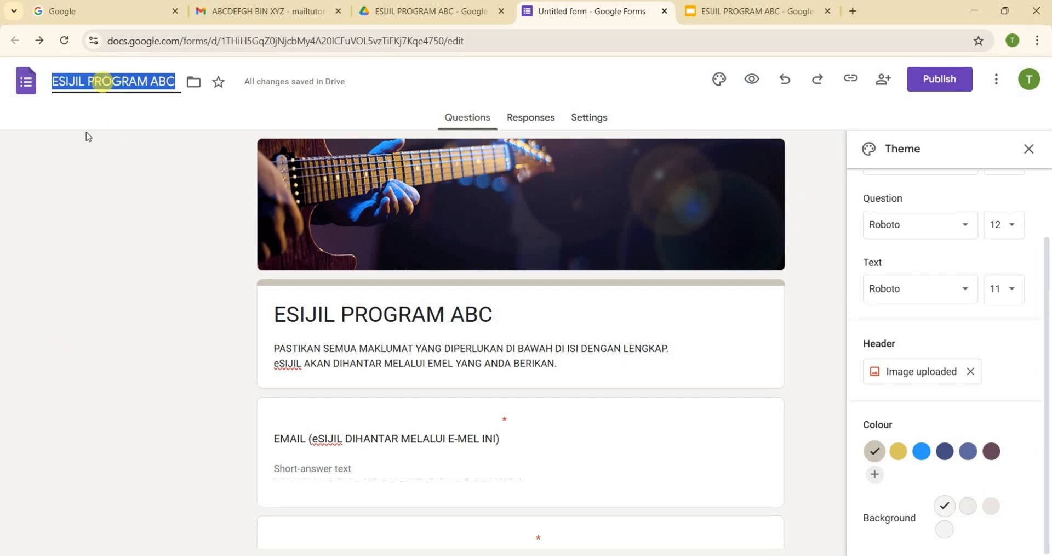
click(142, 203)
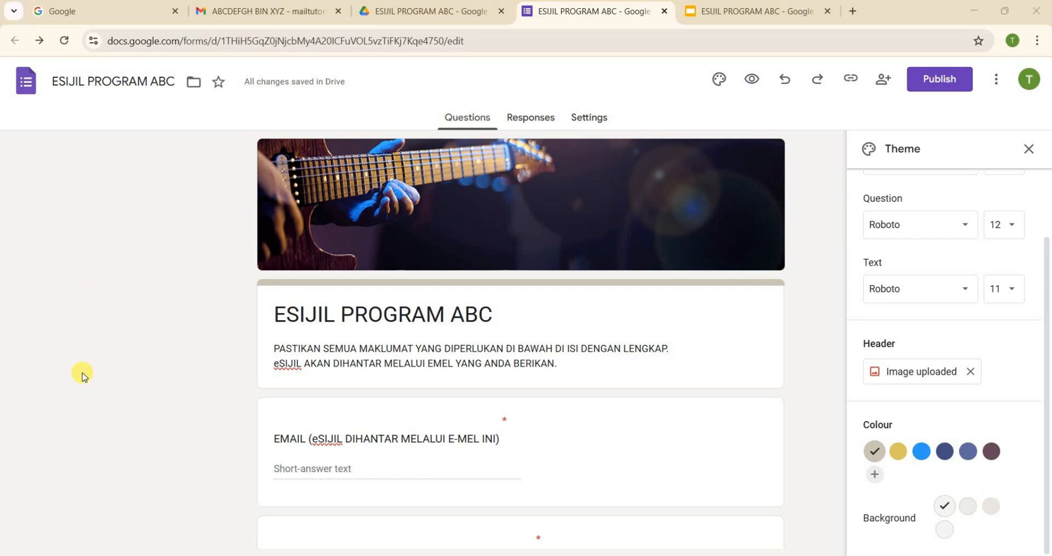
scroll(615, 331, down, 7)
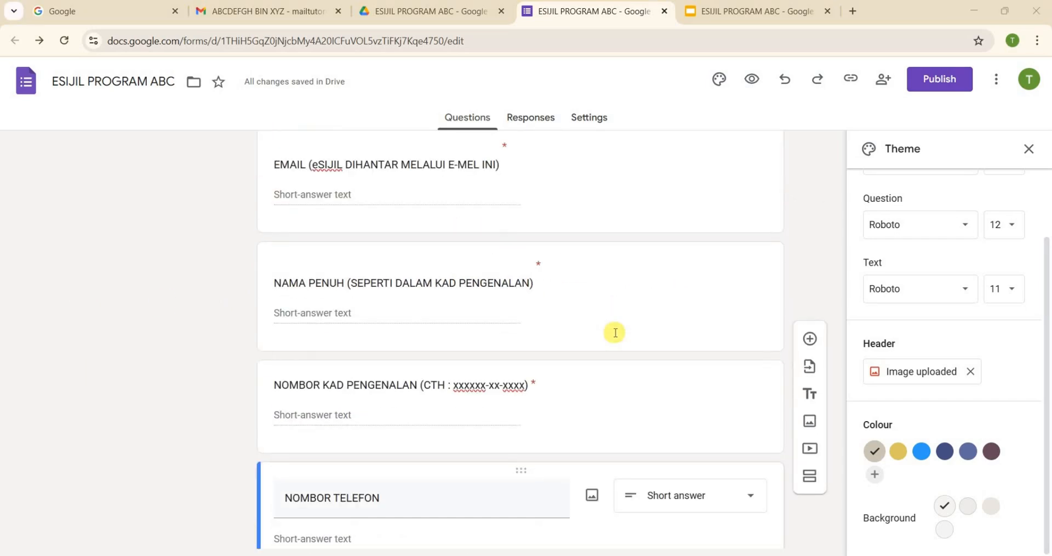
scroll(615, 331, up, 7)
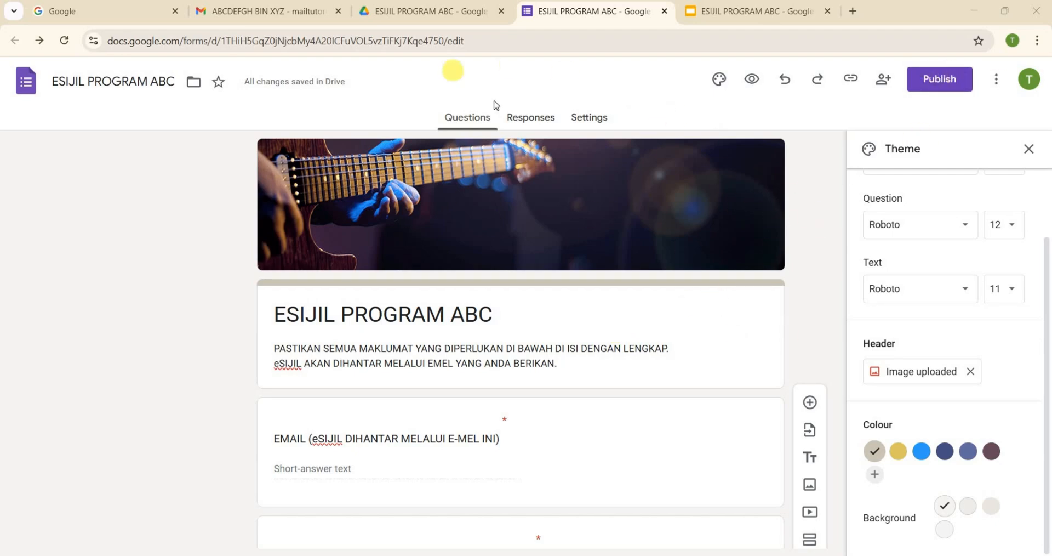
Step: Link the form's responses to a new spreadsheet named ESIJIL PROGRAM ABC and dismiss the drop-down chips tip
click(531, 123)
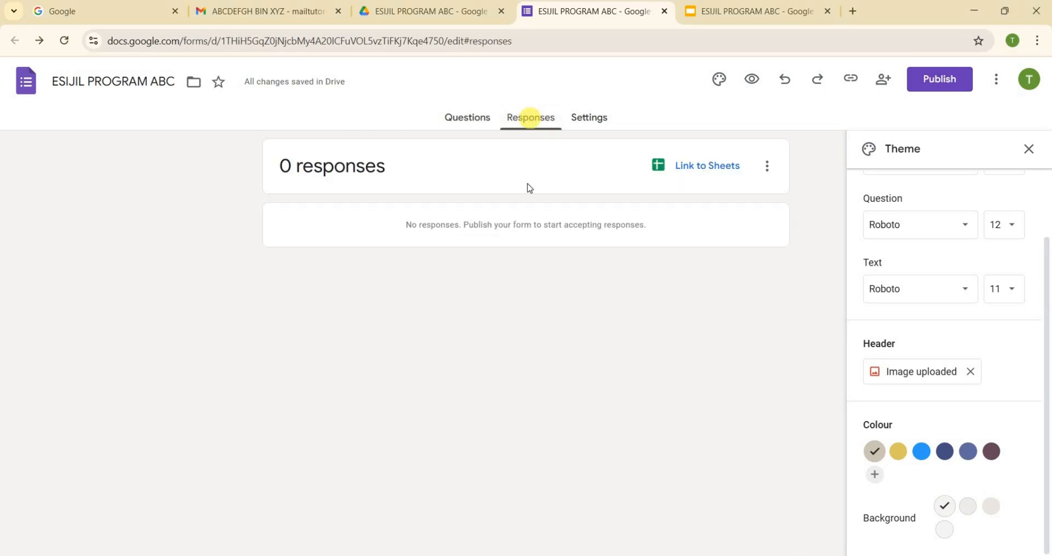
click(661, 170)
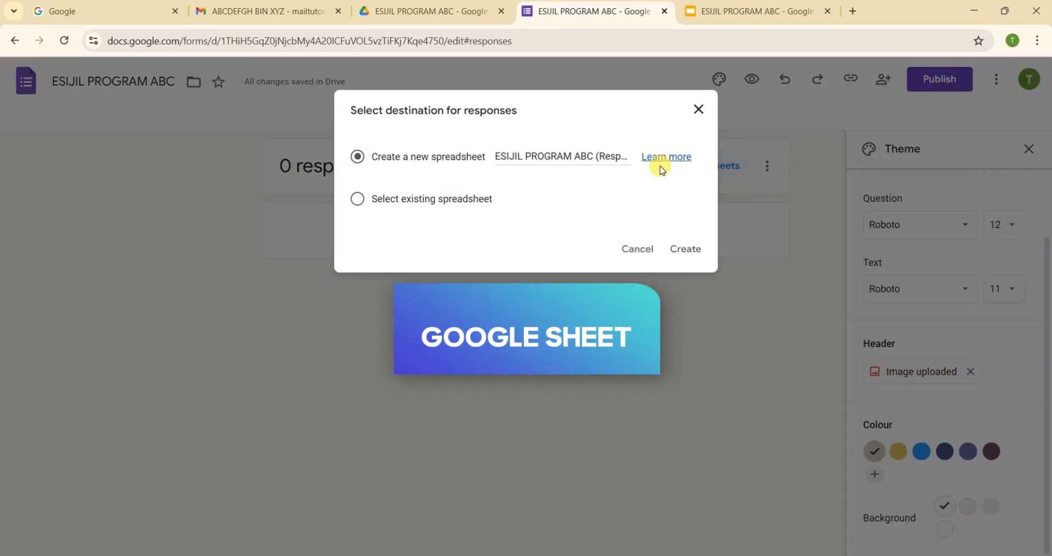
click(563, 157)
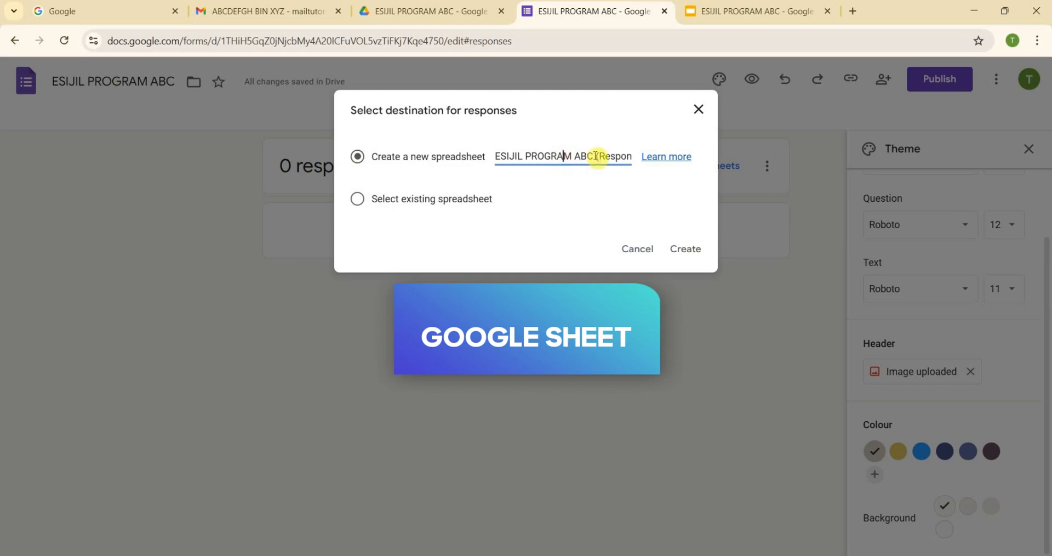
drag(596, 156, 671, 158)
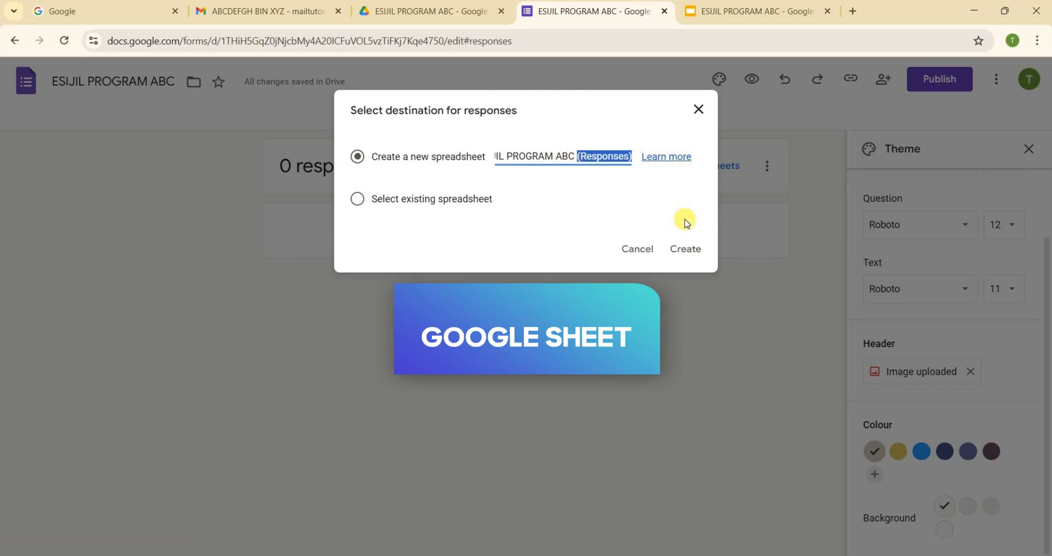
key(BackSpace)
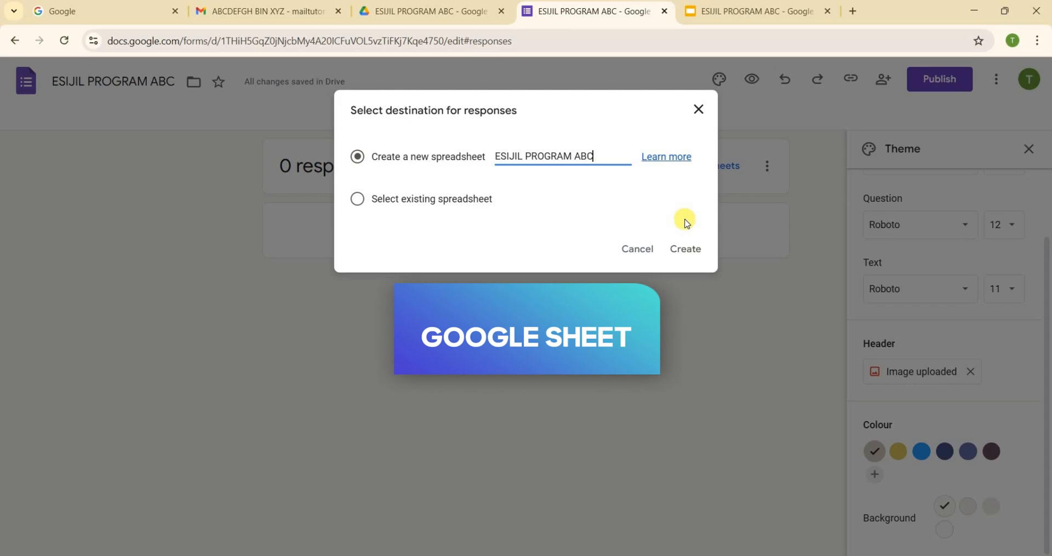
click(688, 254)
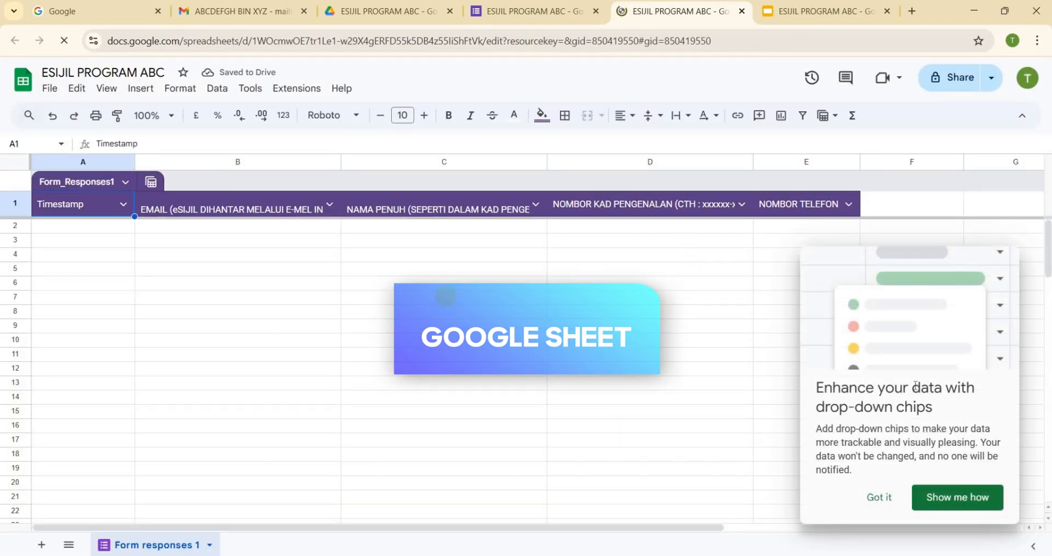
click(880, 497)
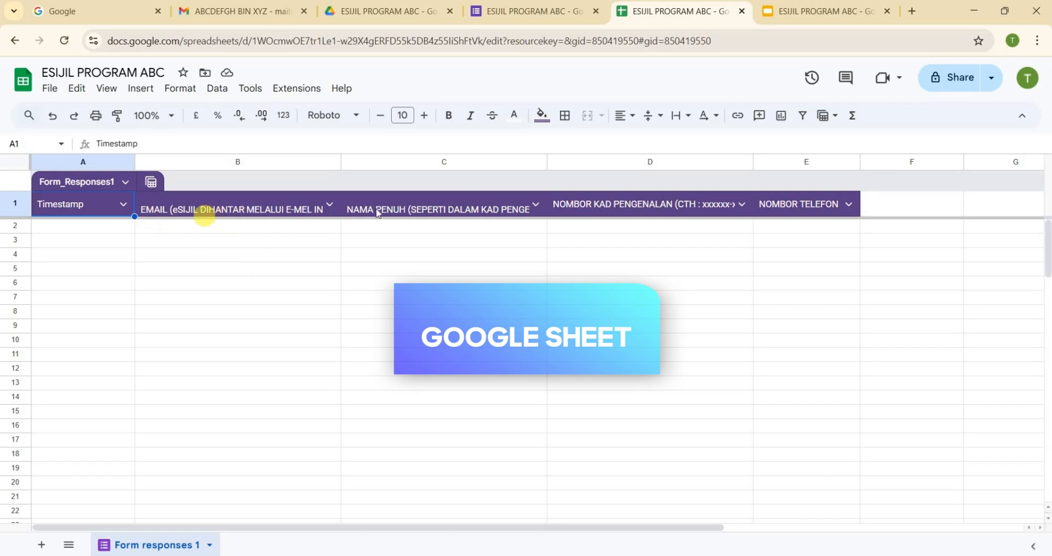
Step: Check the response sheet's column headers for email, full name, identity card number and phone number
click(209, 206)
click(386, 205)
click(581, 203)
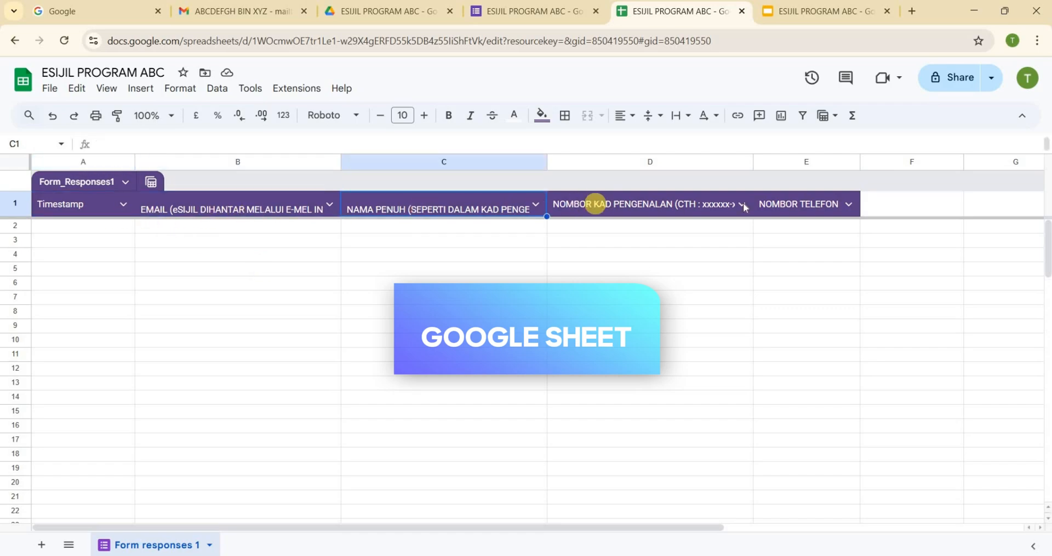
click(810, 207)
click(671, 254)
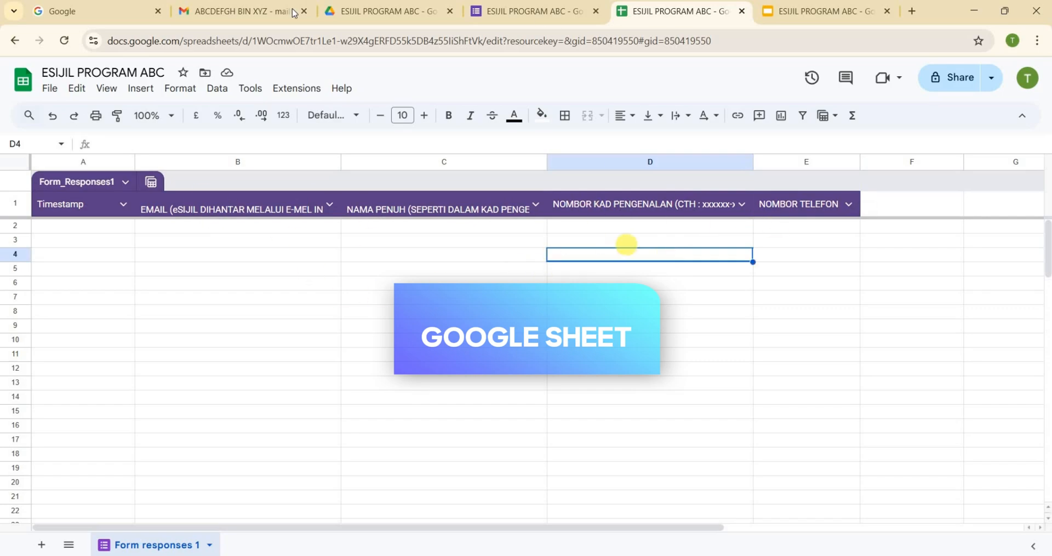
Step: Search the Google Workspace Marketplace for the Autocrat add-on and open its listing
click(299, 91)
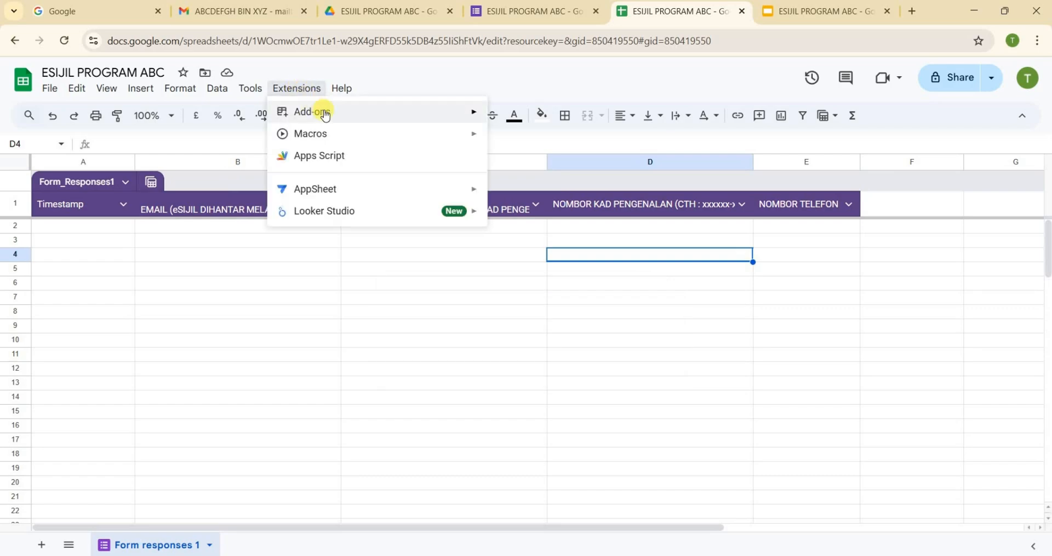
mouse_move(322, 110)
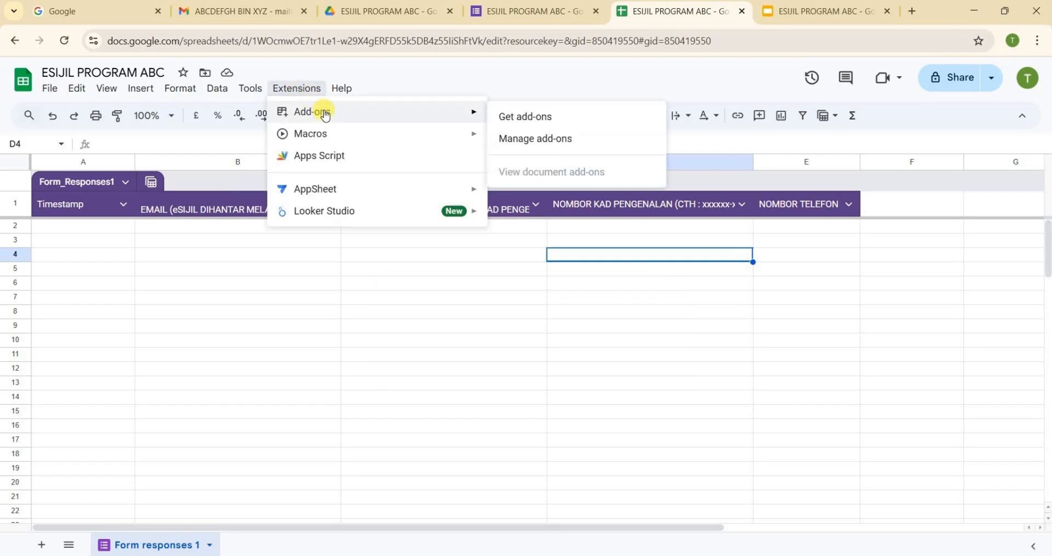
click(544, 118)
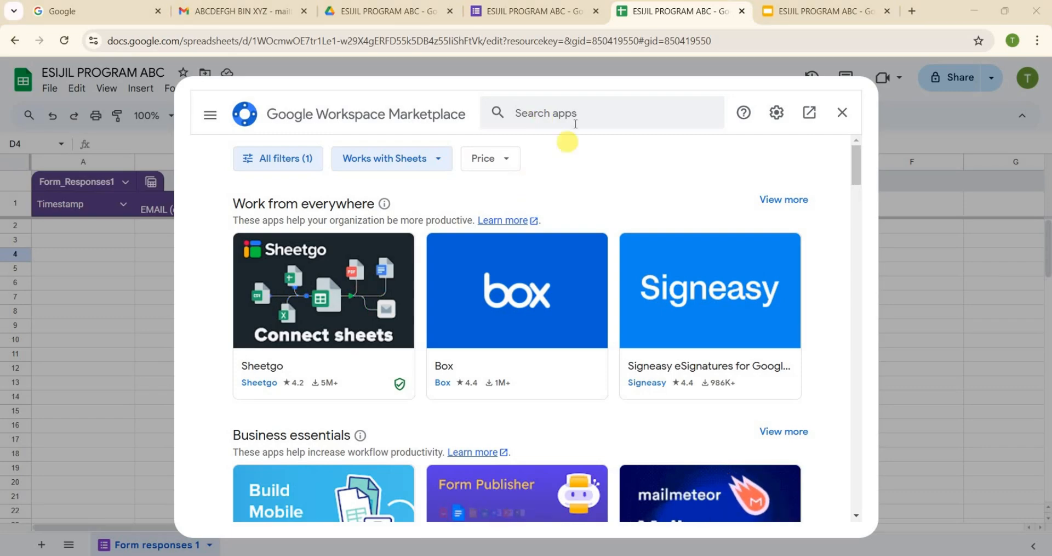
click(564, 115)
text(AUTOCRA)
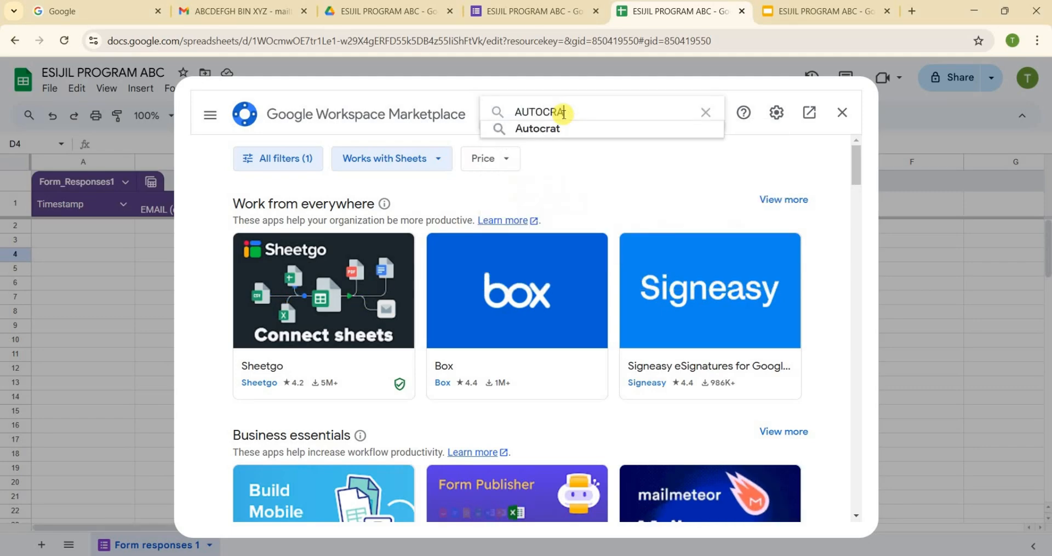
click(572, 130)
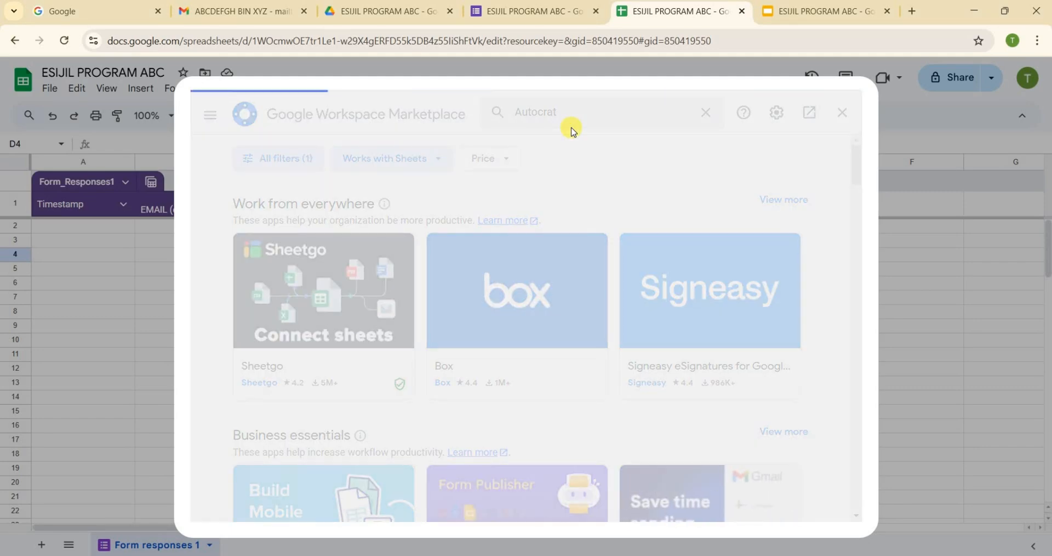
key(Caps_Lock)
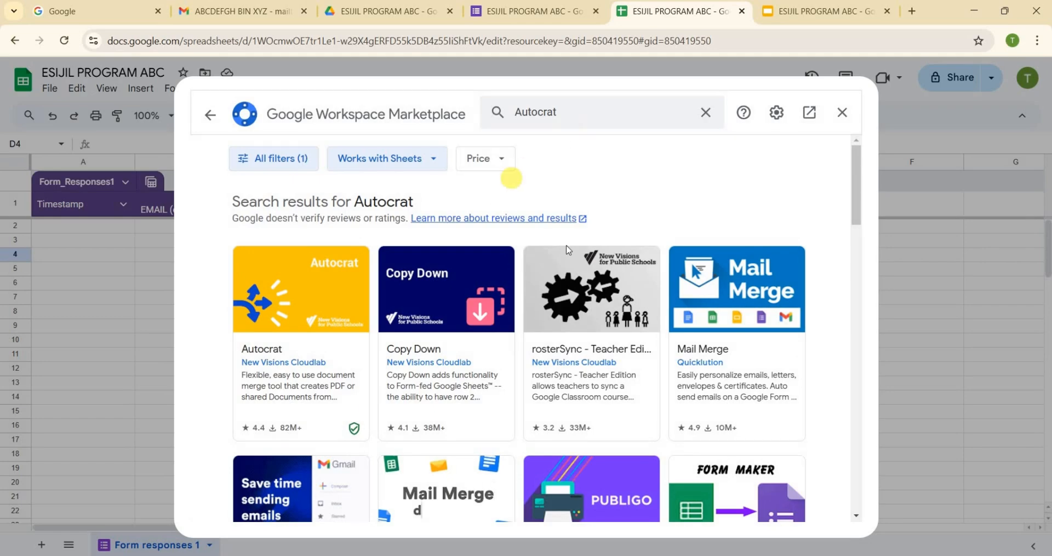
click(303, 312)
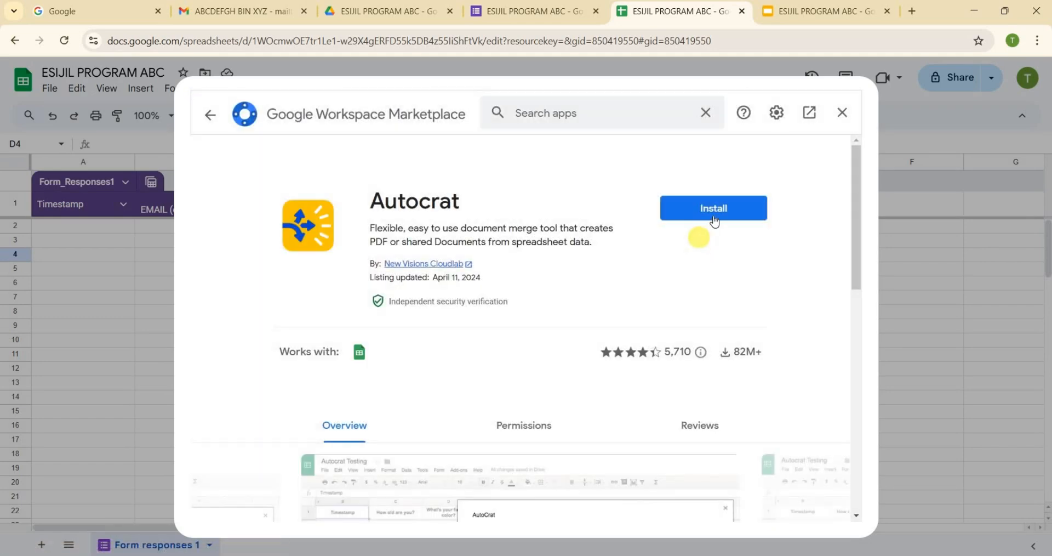
Step: Install Autocrat, granting it the requested permissions with the signed-in Google account, and close the Marketplace
click(713, 216)
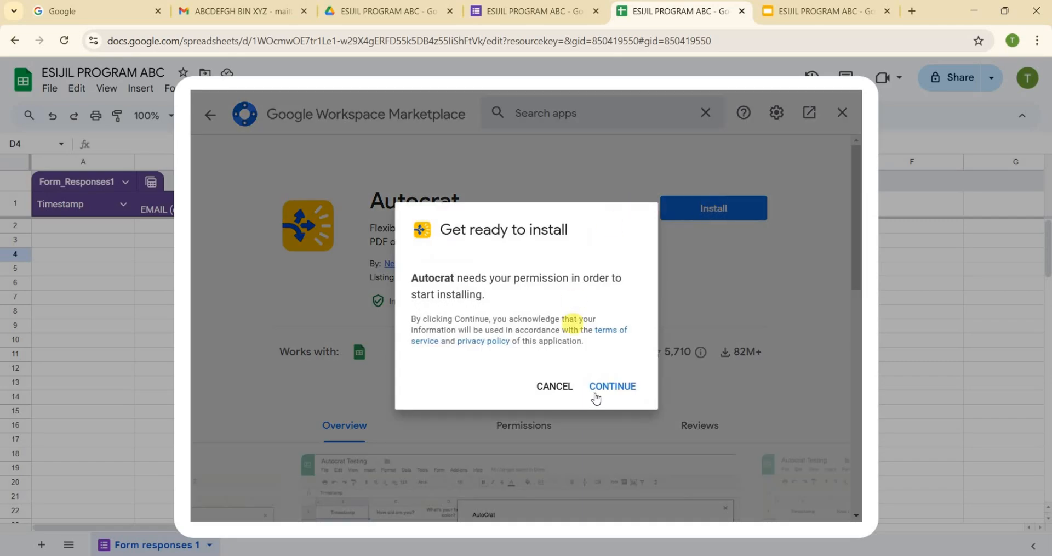
click(609, 386)
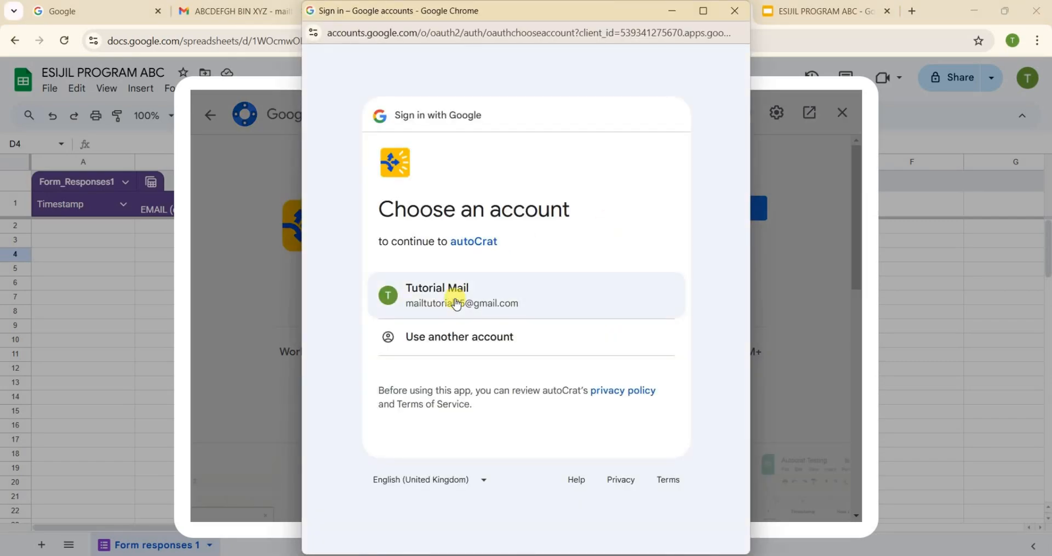
click(476, 305)
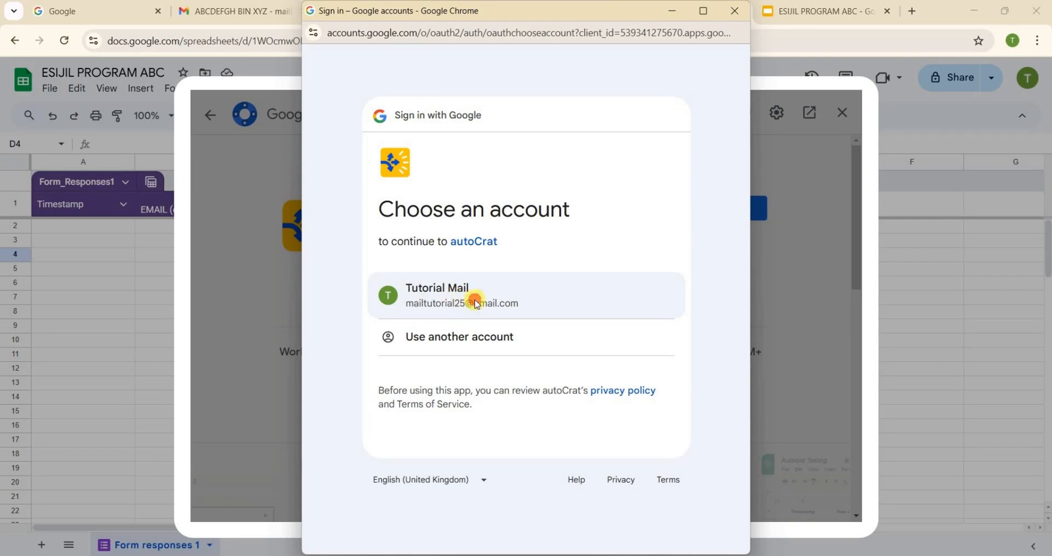
click(614, 426)
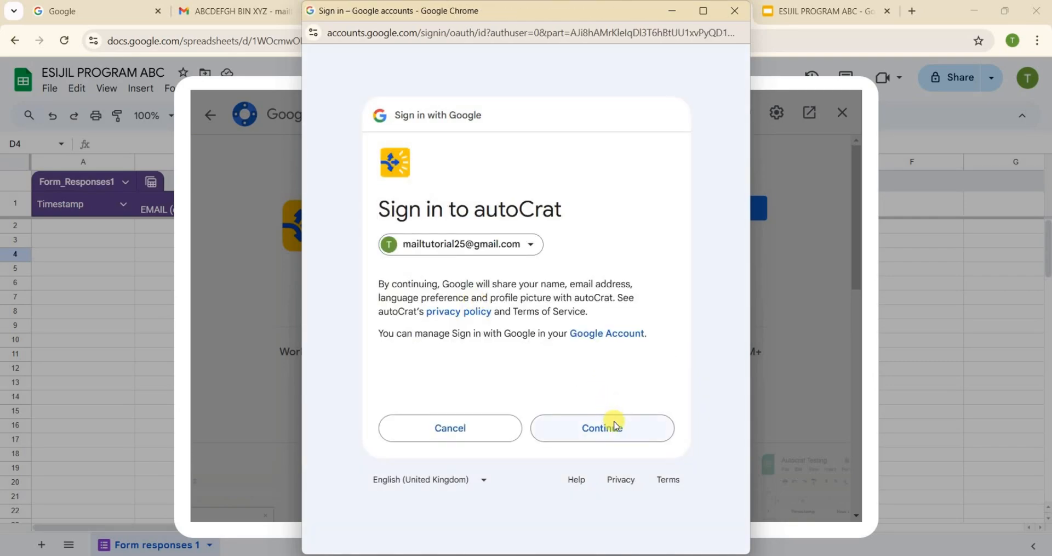
scroll(602, 268, down, 10)
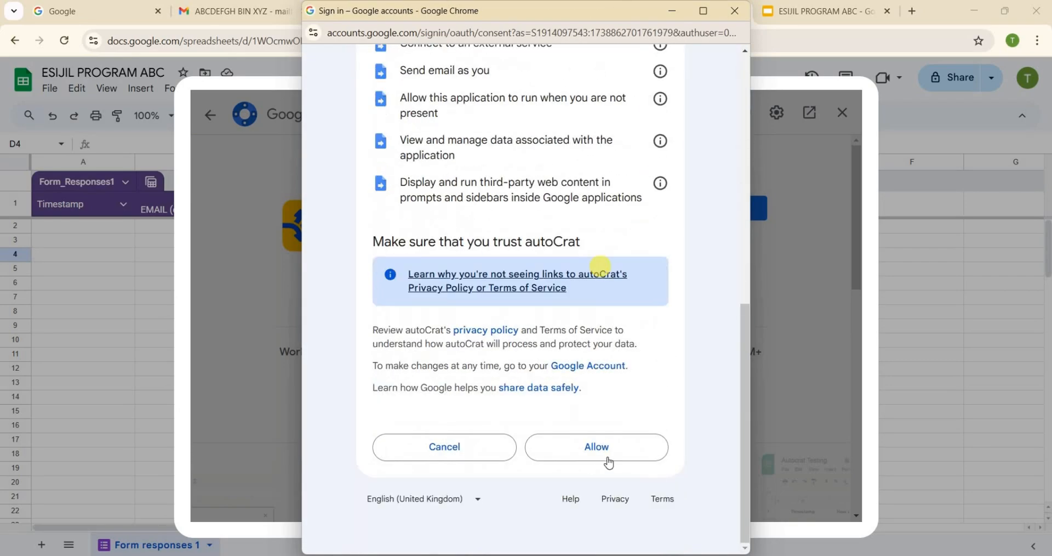
click(597, 449)
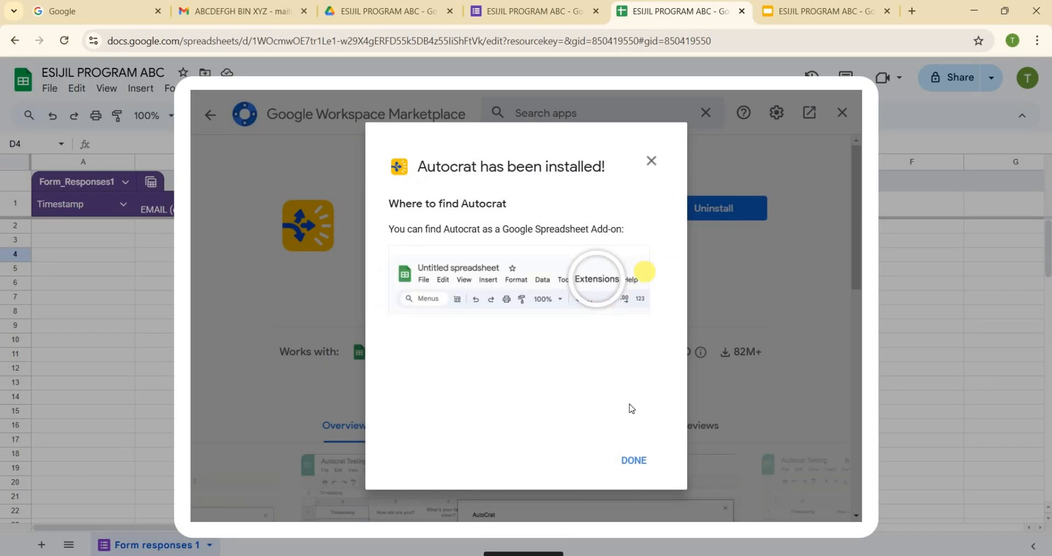
click(635, 460)
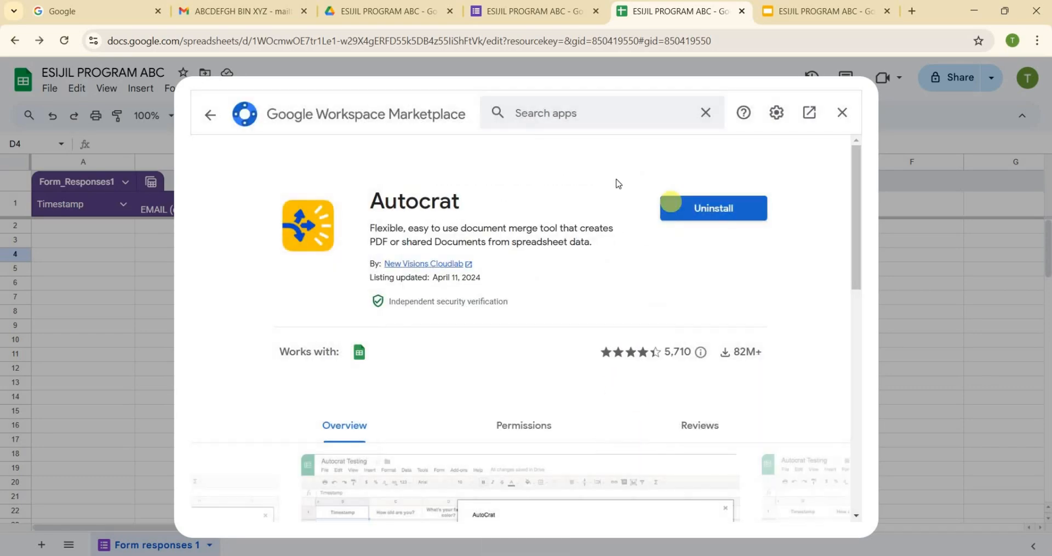
click(843, 112)
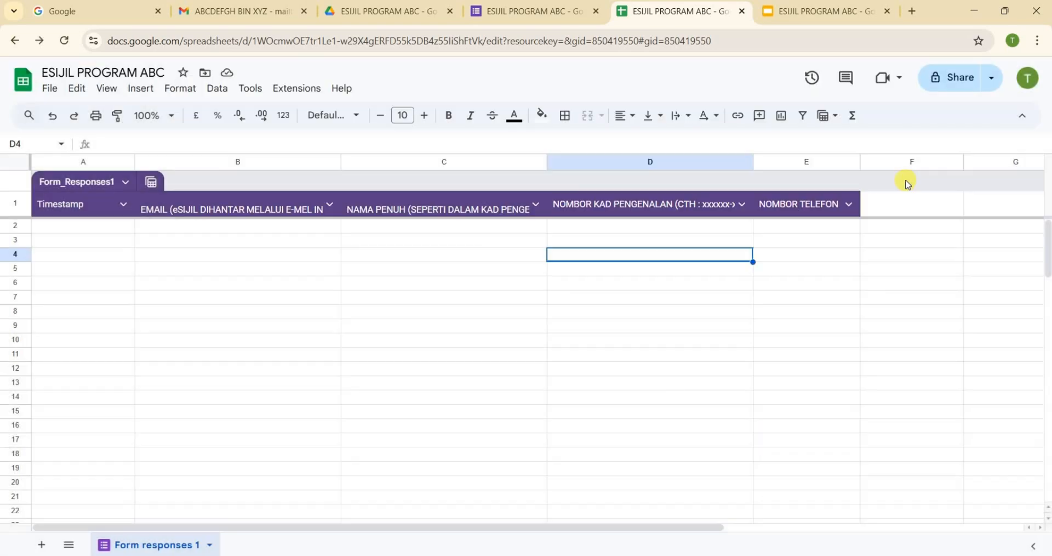
Step: Open Autocrat and create a new merge job named ESIJIL PROGRAM ABC, continuing to the template choice
click(301, 96)
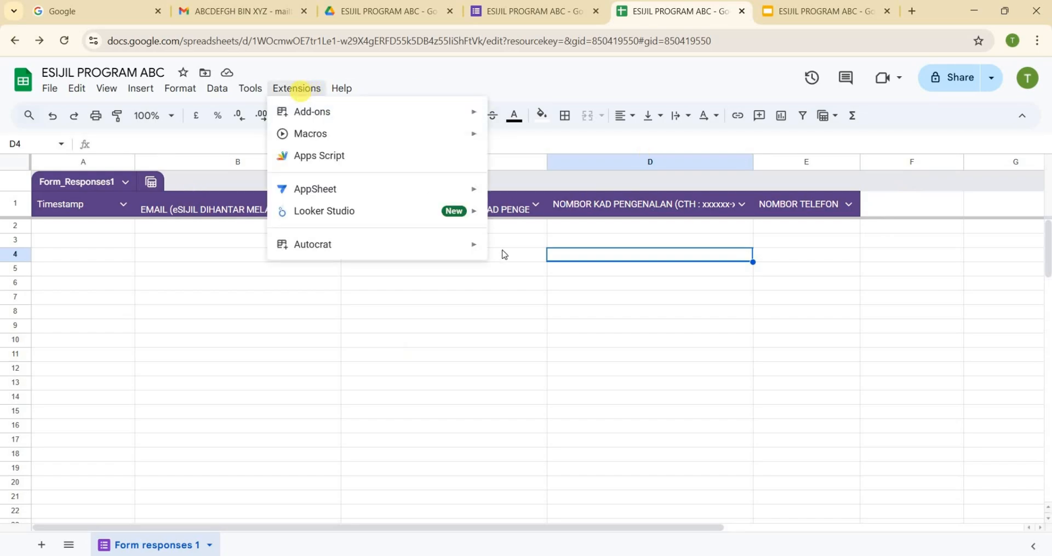
mouse_move(436, 247)
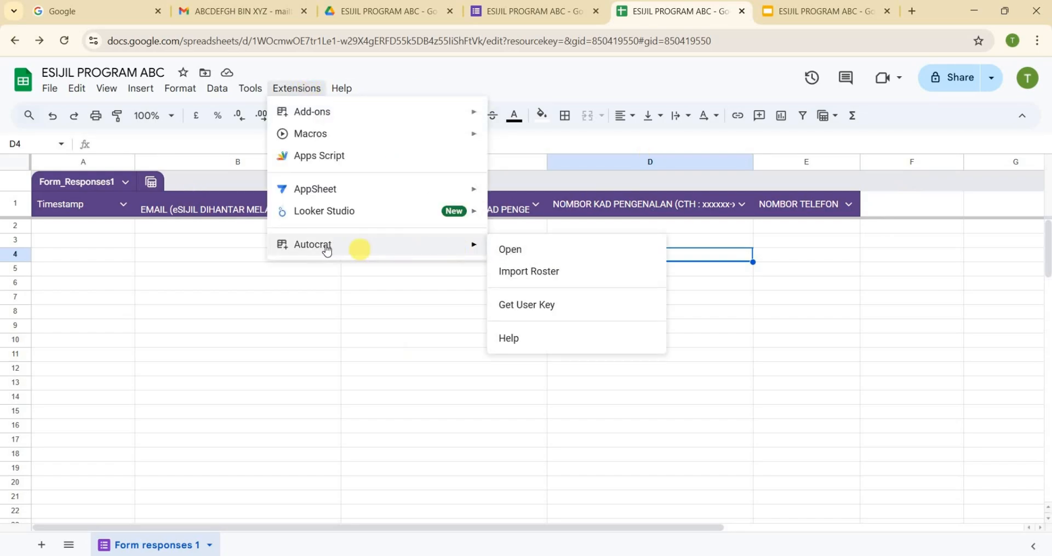
click(534, 255)
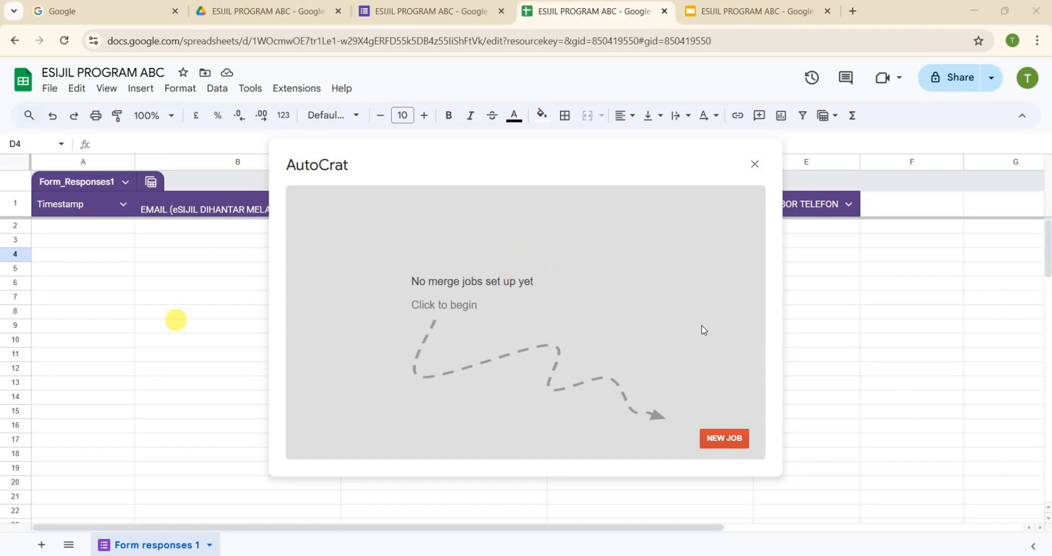
click(722, 437)
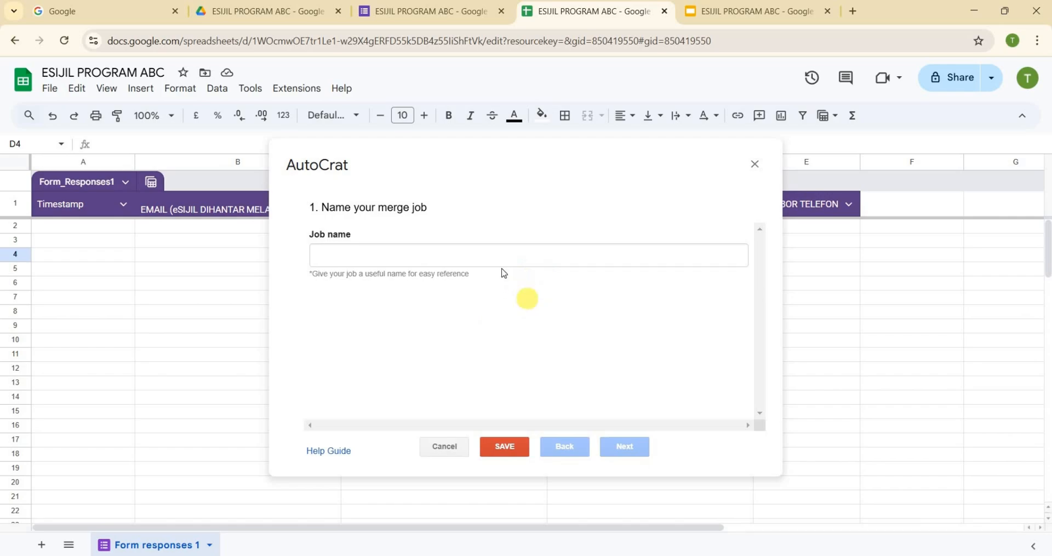
click(496, 258)
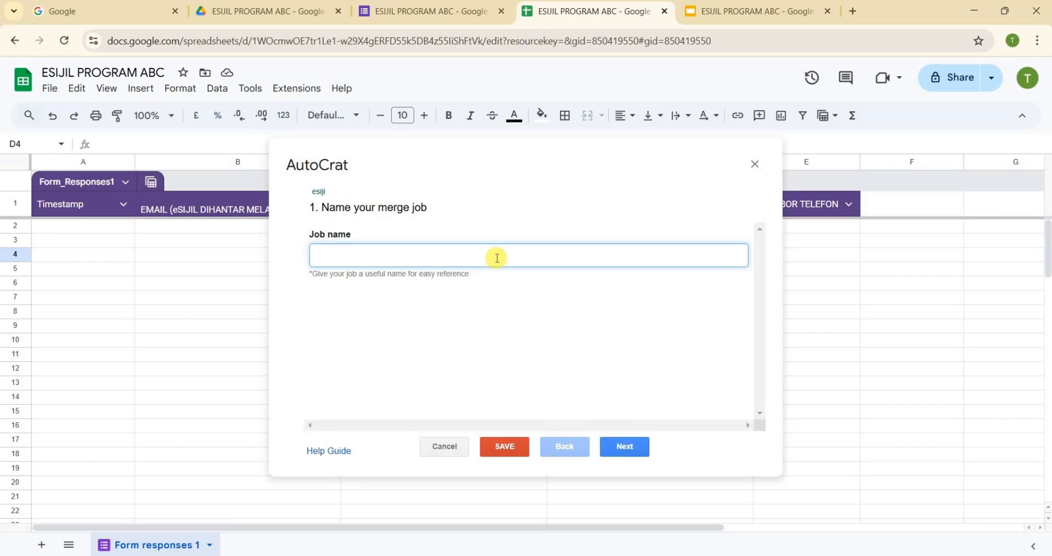
key(Caps_Lock)
text(ESIJIL PROGRAM ABC)
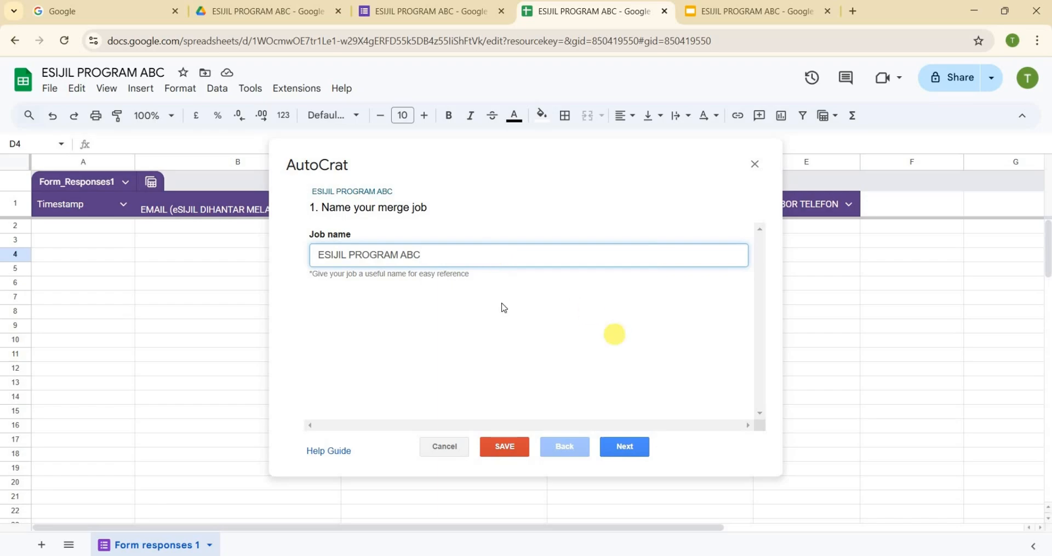
click(626, 447)
click(625, 447)
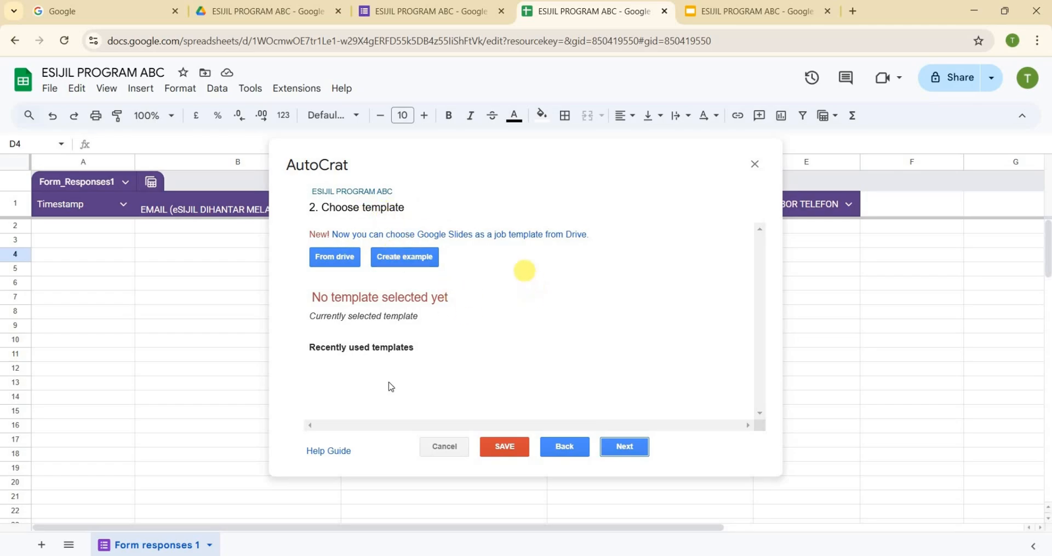
Step: Choose the ESIJIL PROGRAM ABC Google Slides certificate from Drive as the job's template and continue to data mapping
click(346, 259)
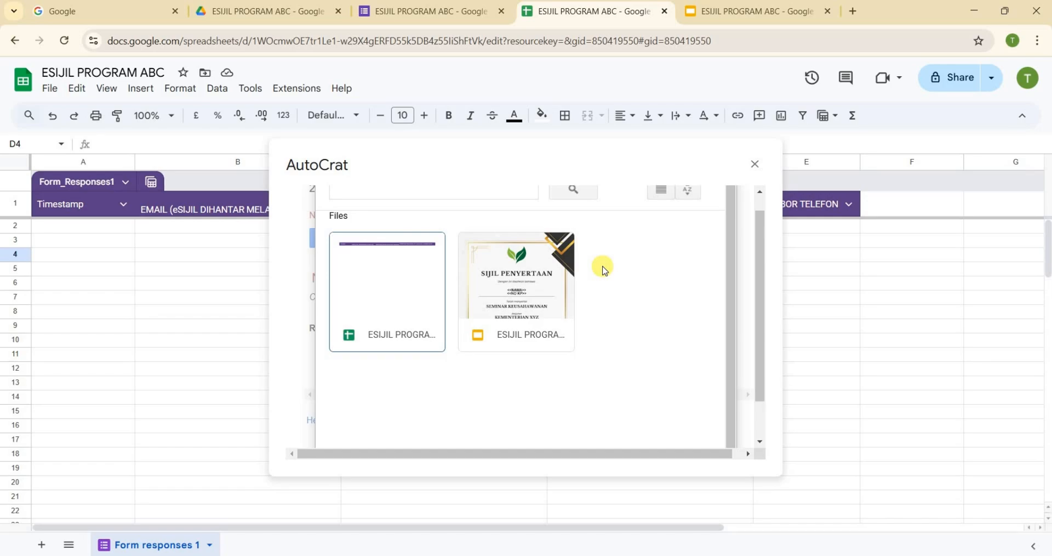
click(542, 299)
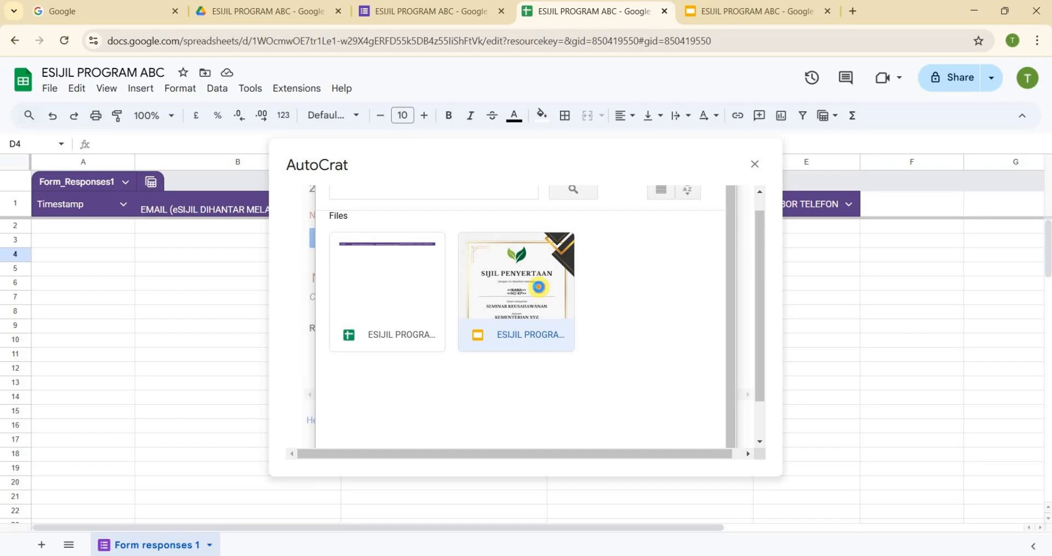
click(539, 287)
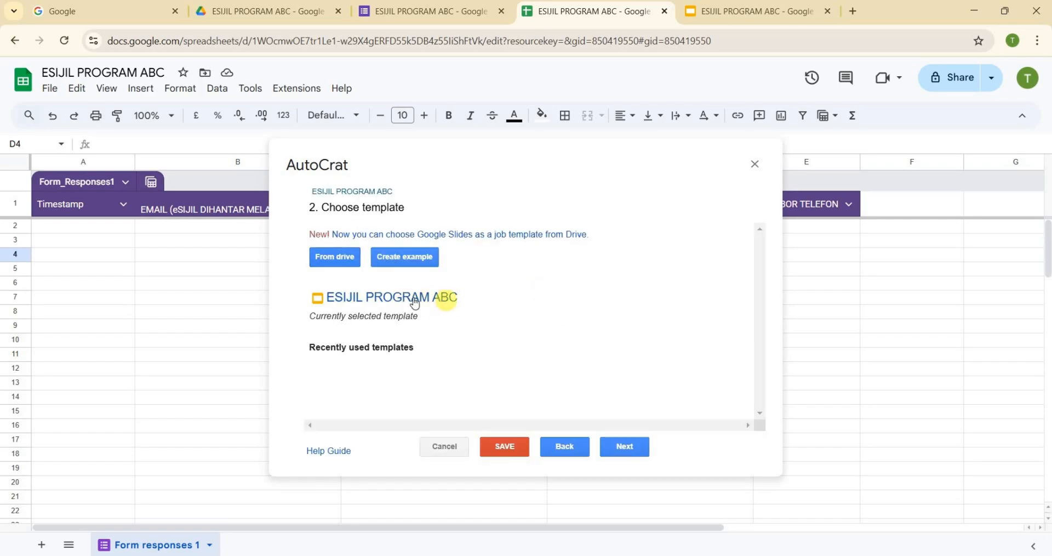
click(625, 447)
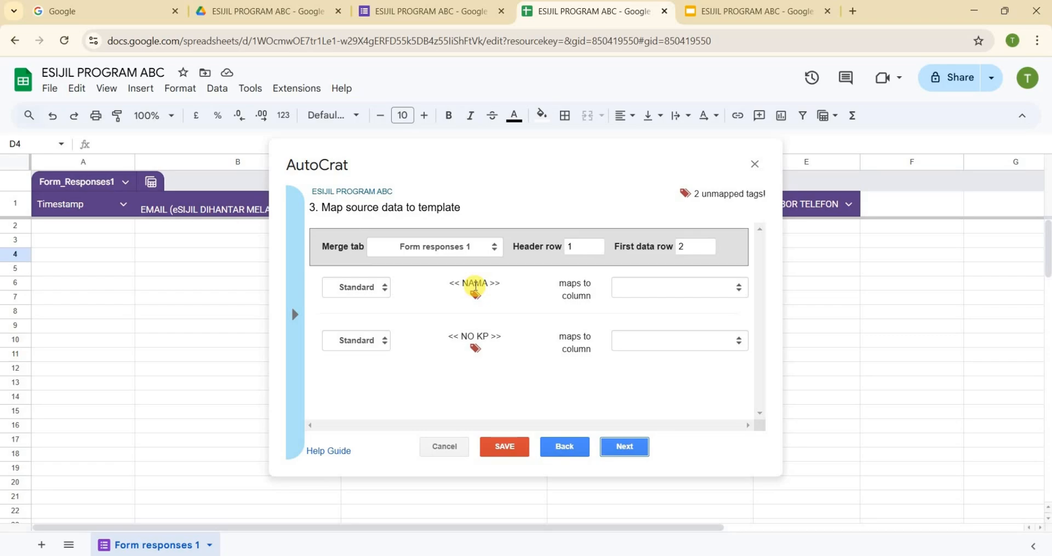
Step: Map the template's NAMA tag to the NAMA PENUH (SEPERTI DALAM KAD PENGENALAN) column
drag(447, 283, 504, 293)
drag(448, 335, 500, 340)
click(531, 364)
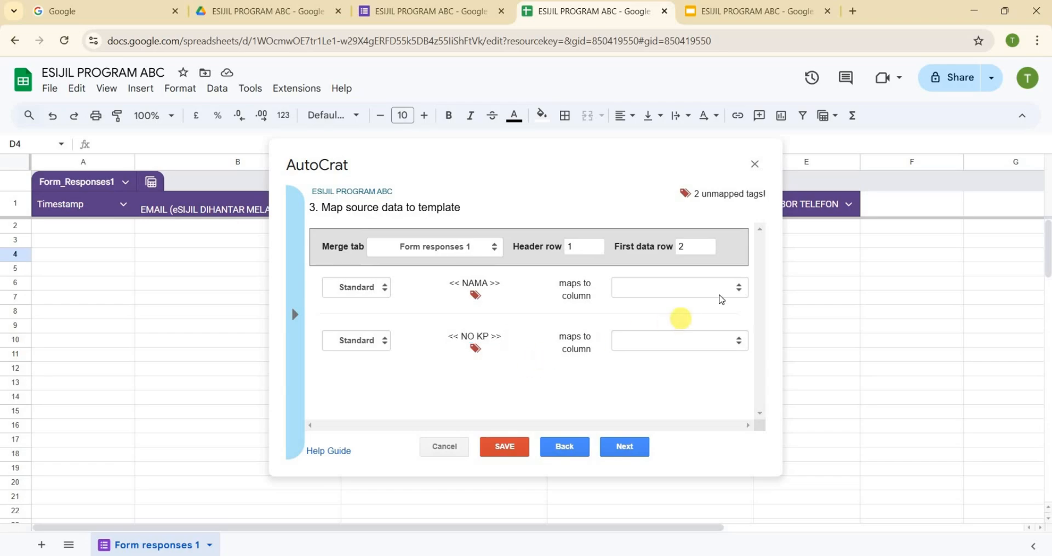
click(721, 297)
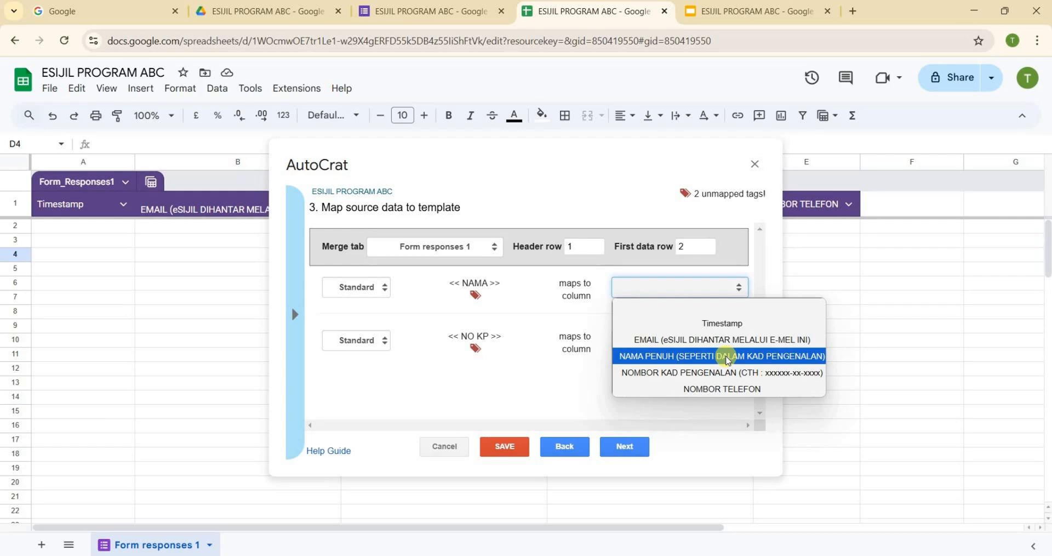
click(727, 357)
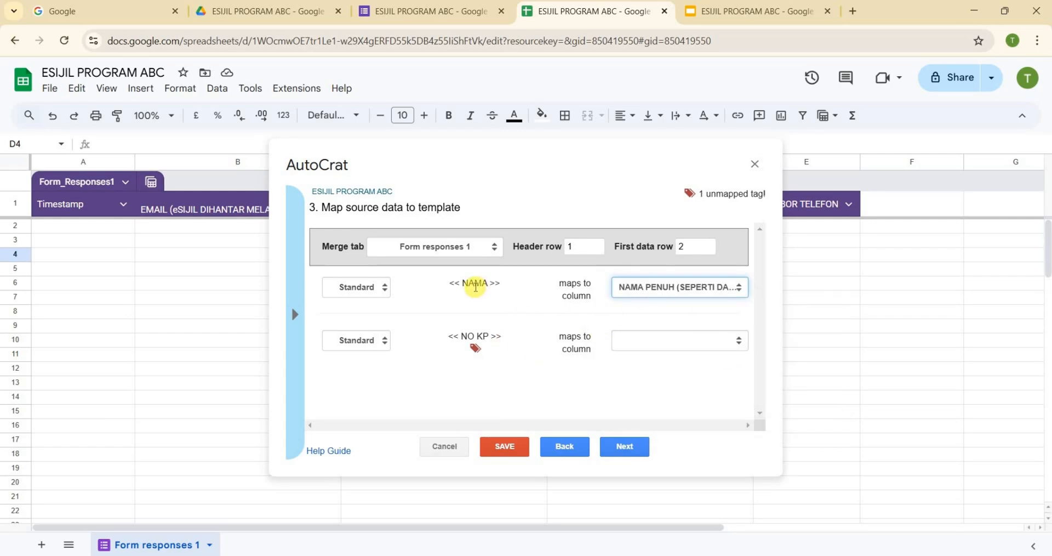
click(699, 286)
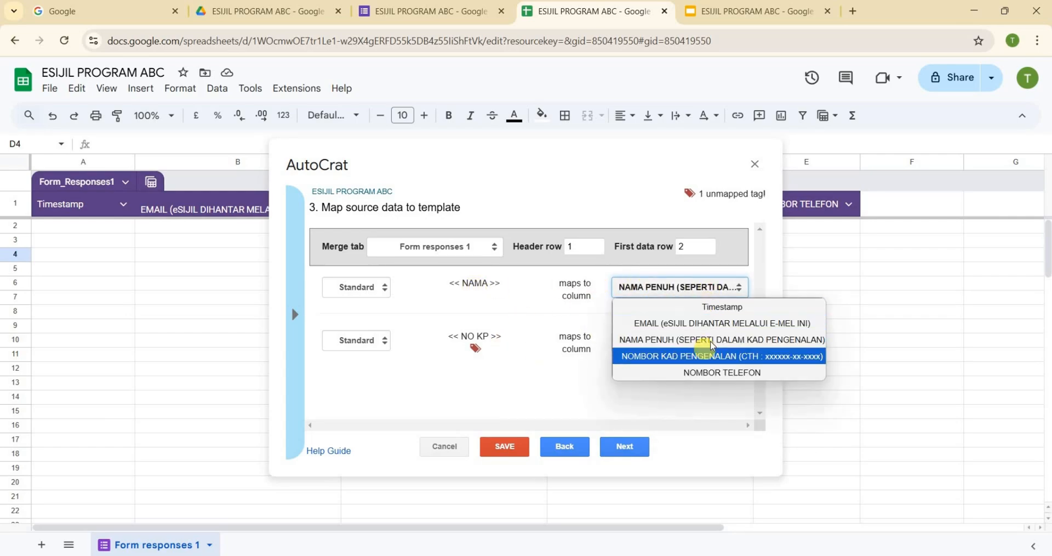
click(711, 344)
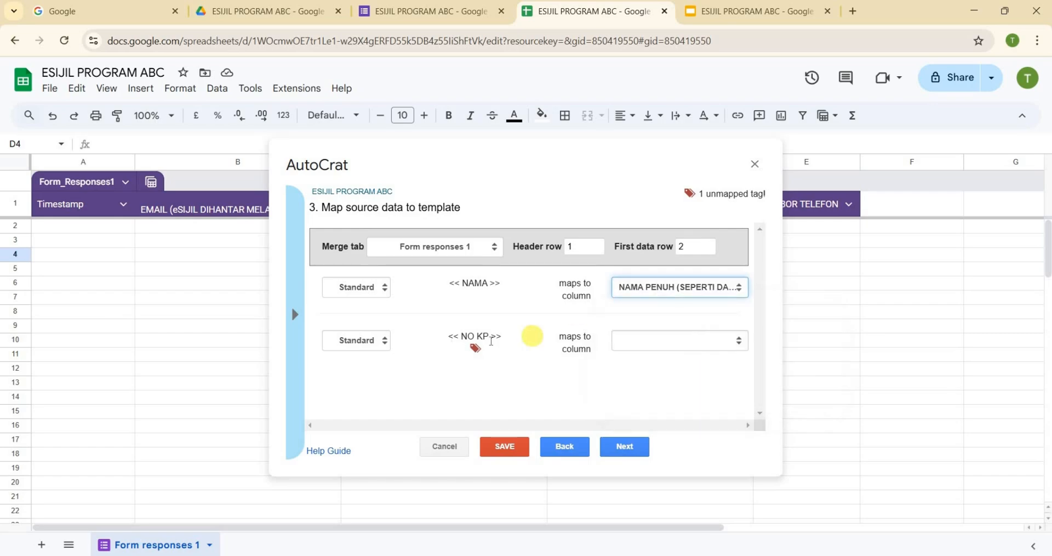
Step: Map the NO KP tag to the NOMBOR KAD PENGENALAN column and continue to the file settings
click(686, 343)
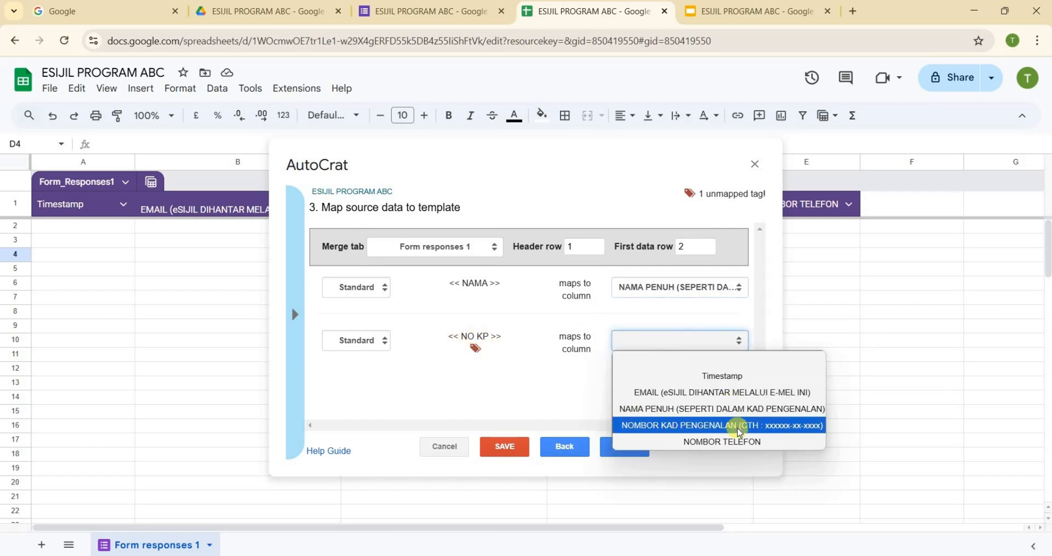
click(737, 425)
click(534, 393)
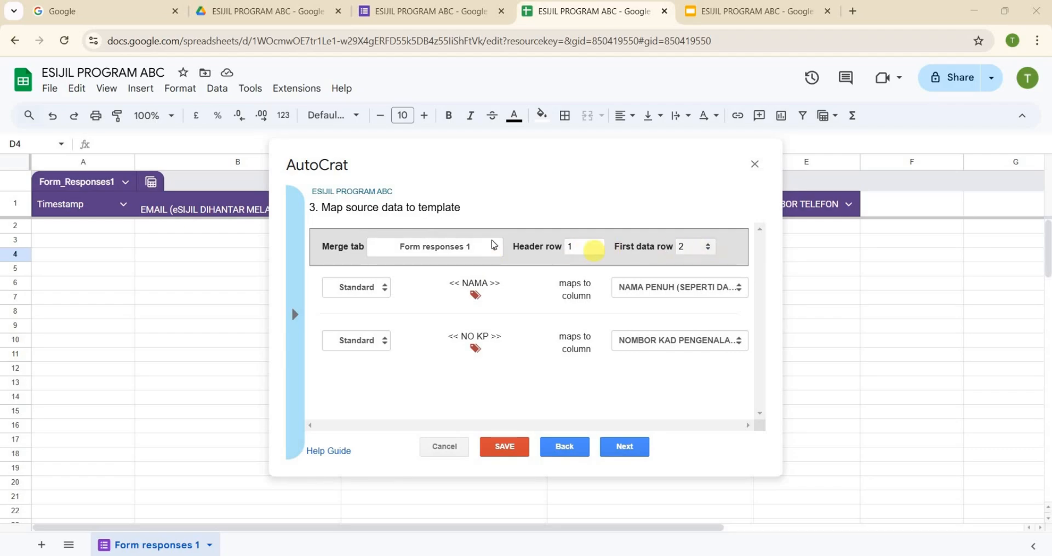
click(628, 447)
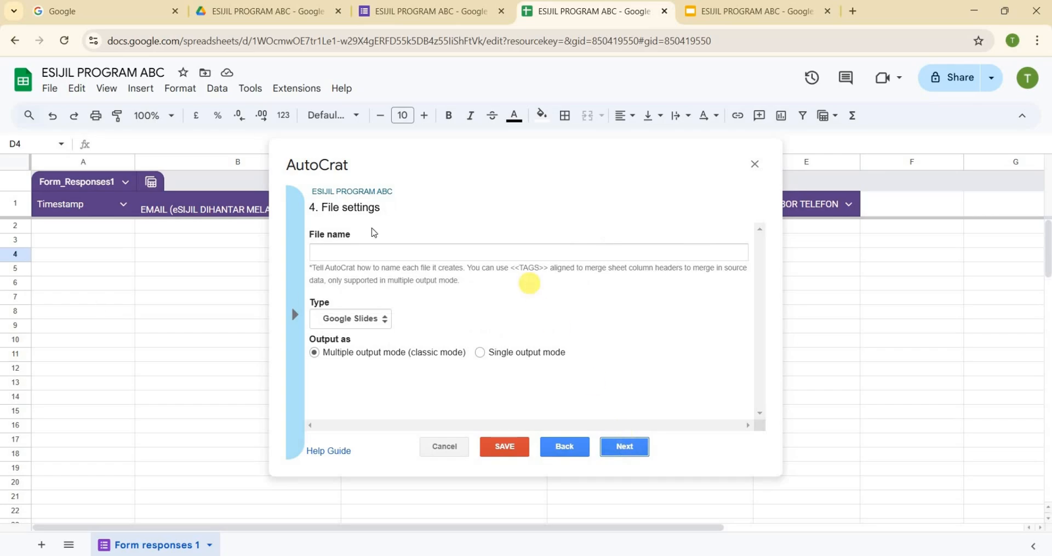
Step: Set the merged files' name to the copied tag << NAMA PENUH (SEPERTI DALAM KAD PENGENALAN)>>
click(293, 311)
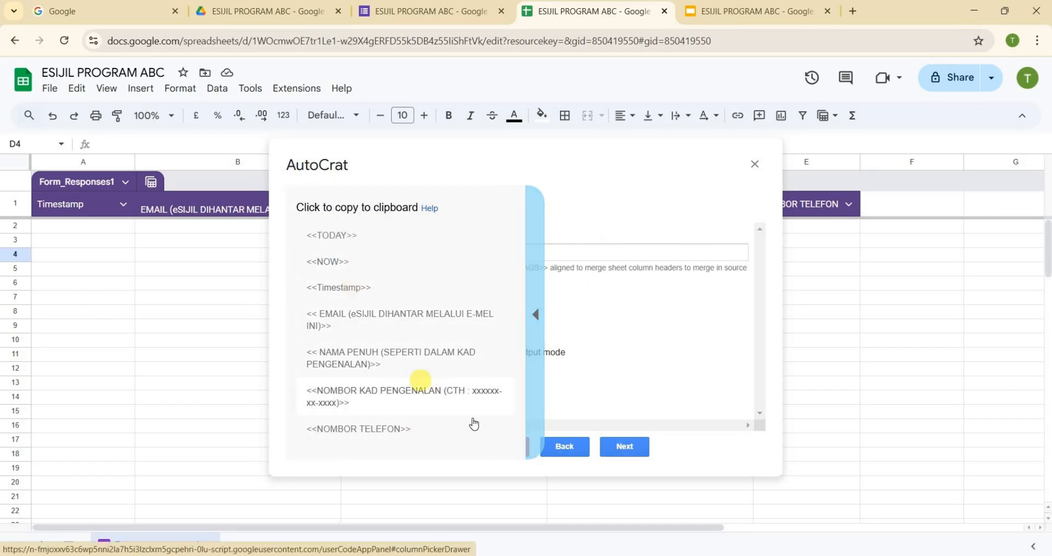
click(383, 357)
key(ctrl+c)
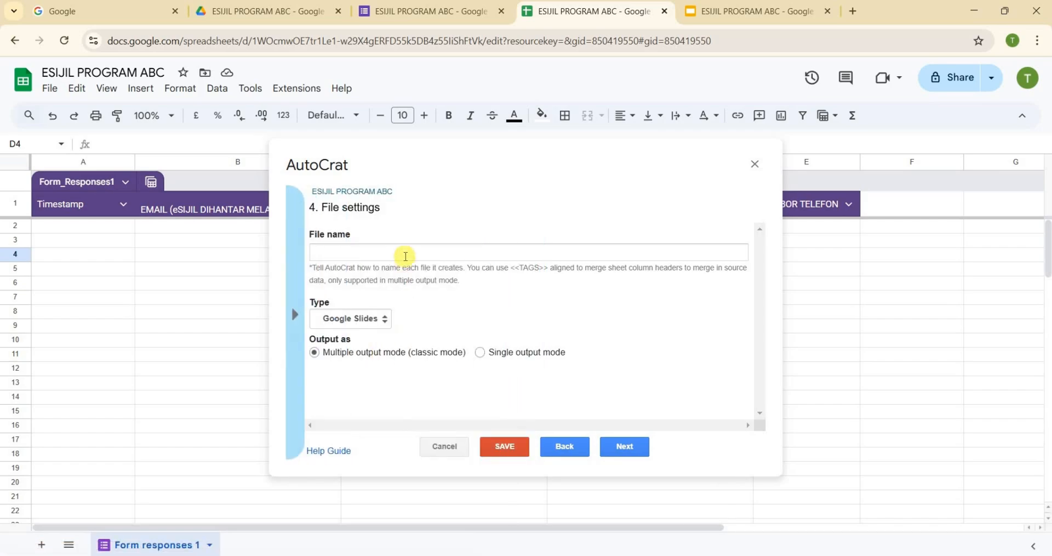
click(300, 324)
click(353, 360)
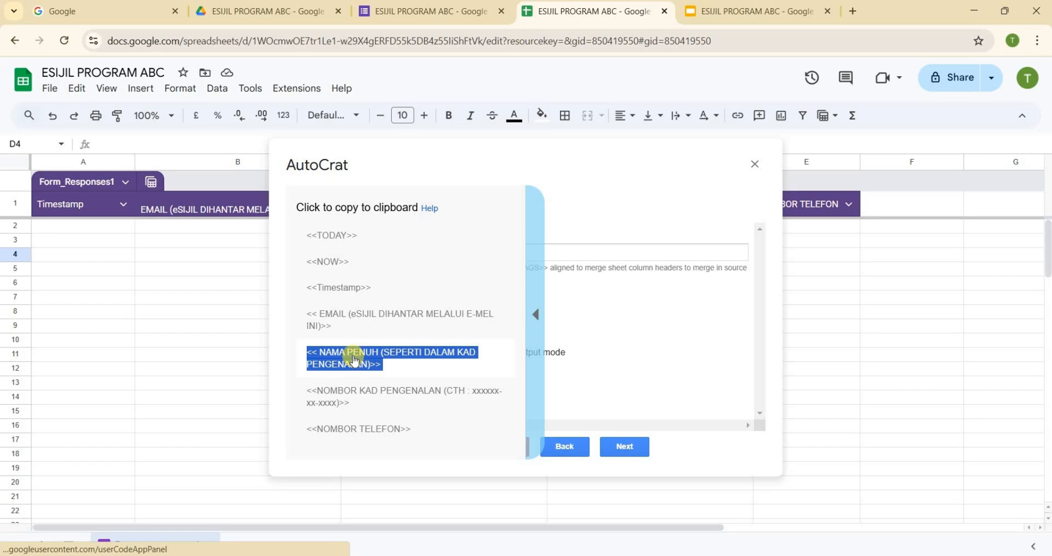
click(396, 251)
right_click(396, 251)
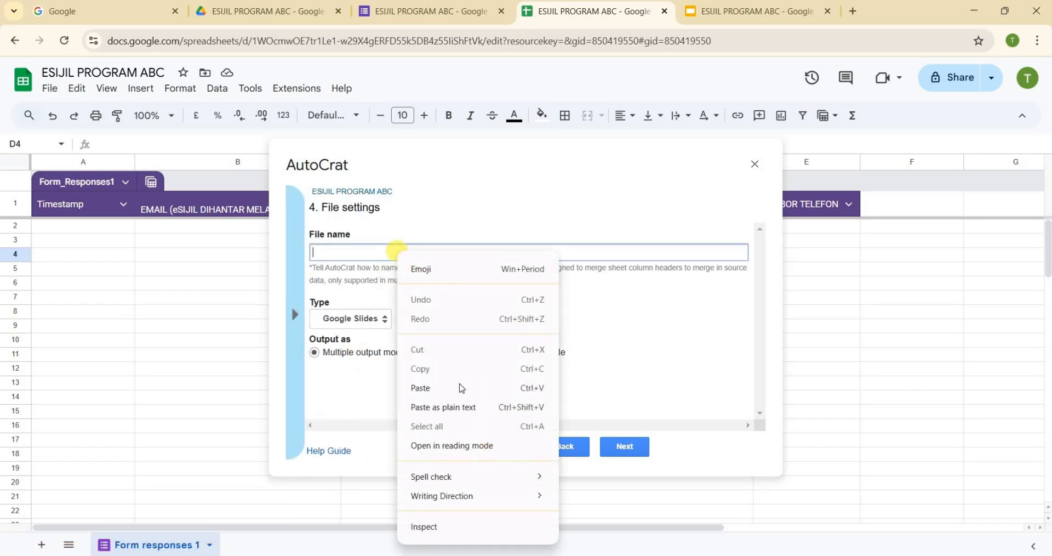
click(599, 254)
key(ctrl+v)
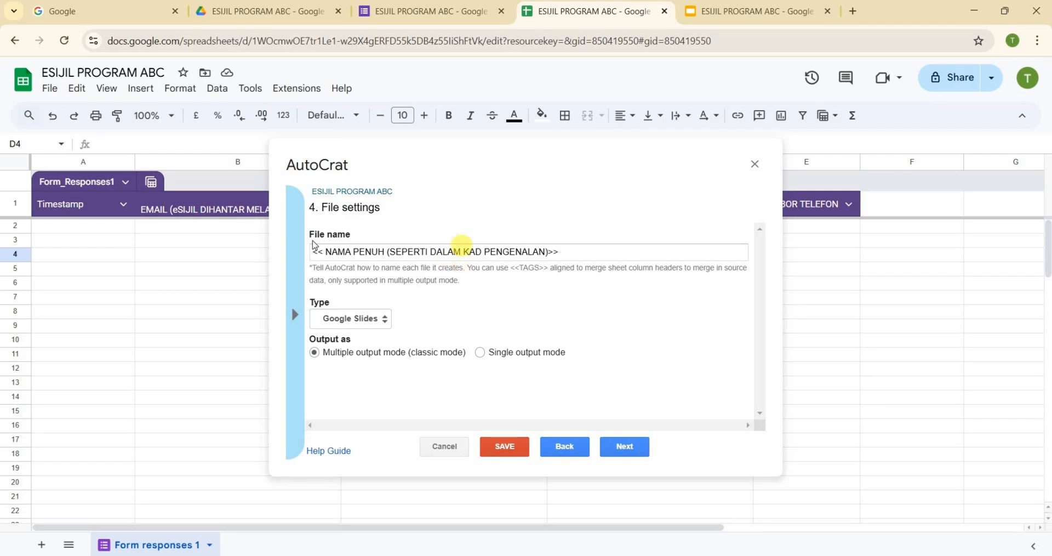
click(368, 319)
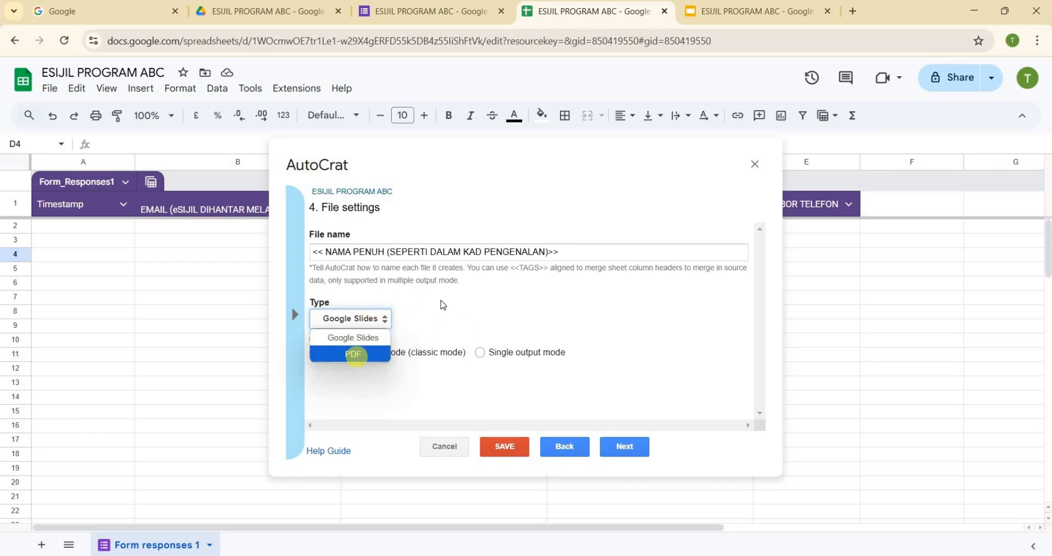
click(357, 356)
click(381, 318)
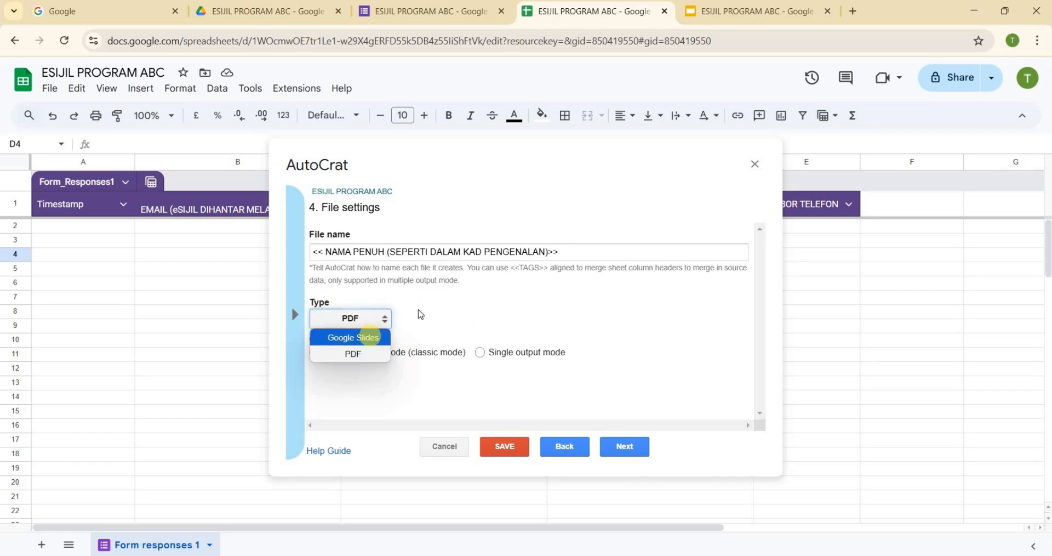
click(371, 336)
click(418, 311)
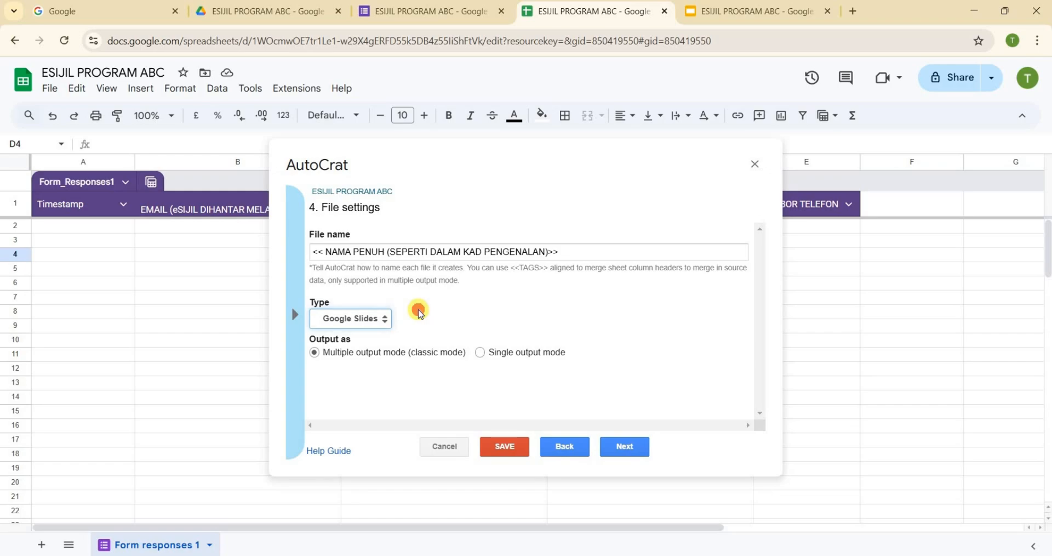
Step: Set the output file type to PDF in multiple output mode and continue to the destination folder choice
click(357, 323)
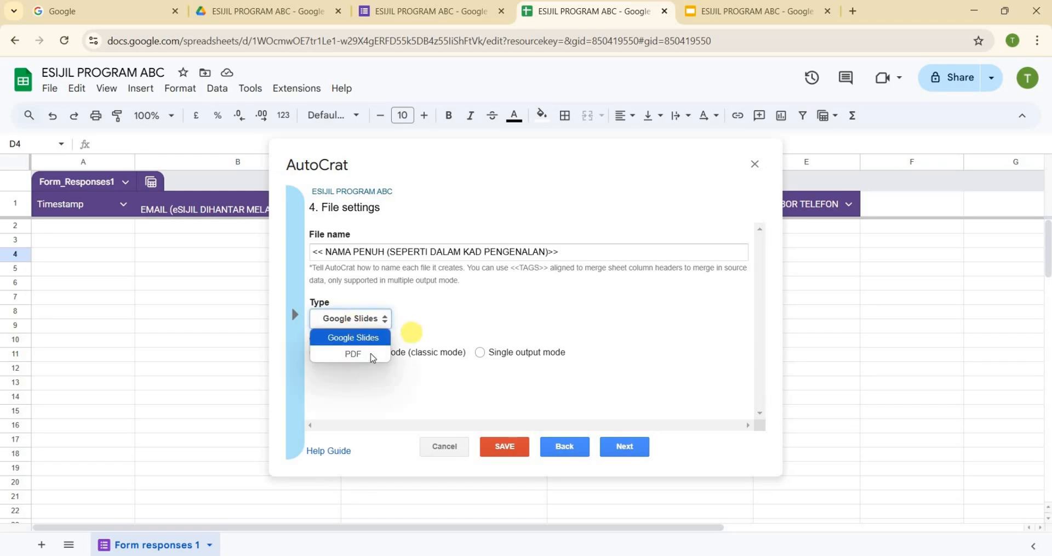
click(372, 355)
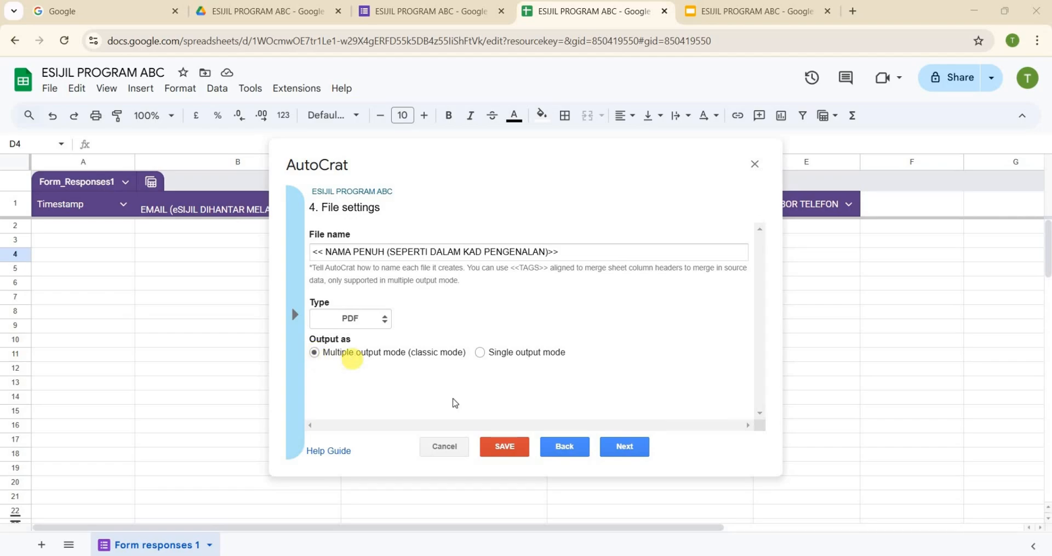
click(625, 446)
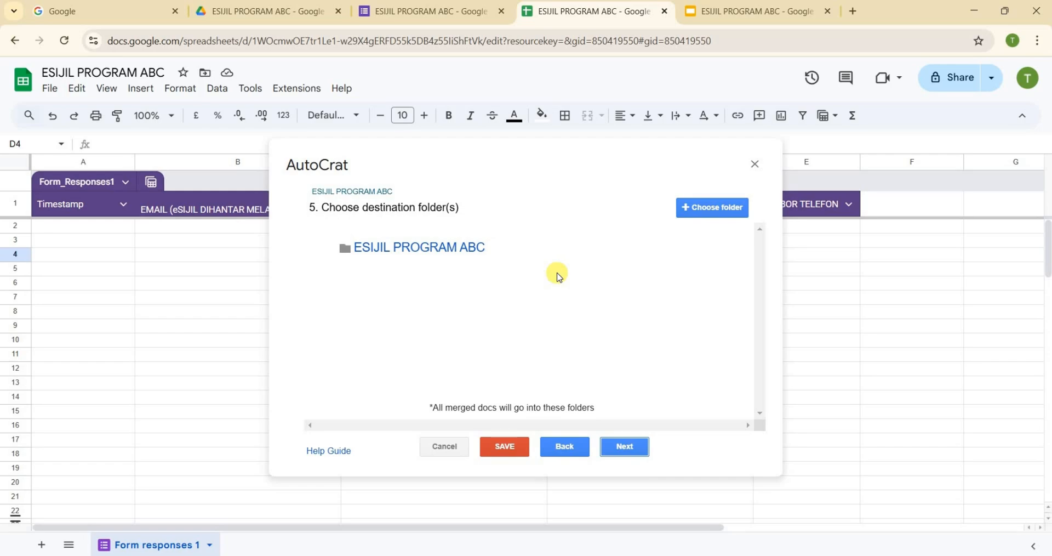
click(715, 213)
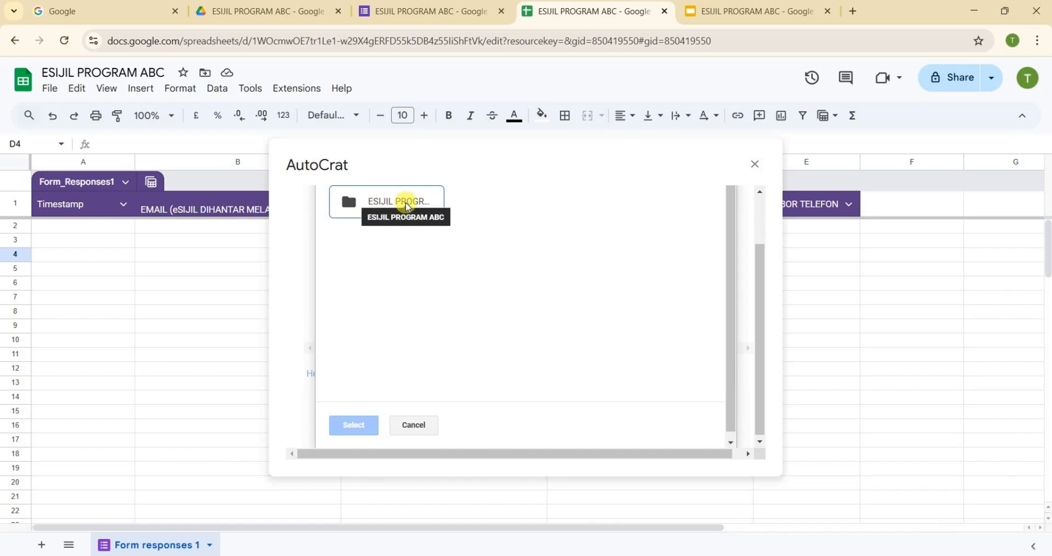
click(407, 207)
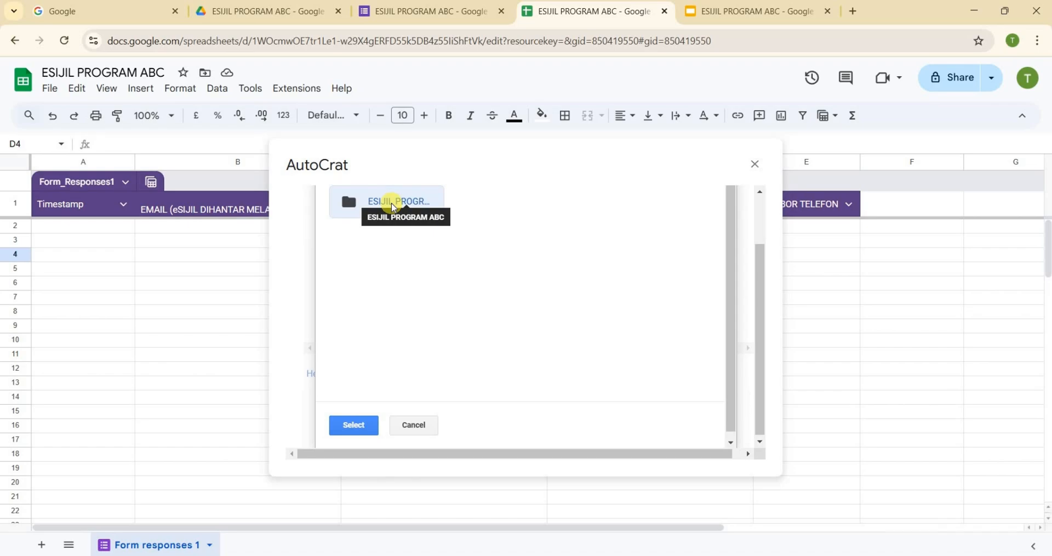
click(355, 425)
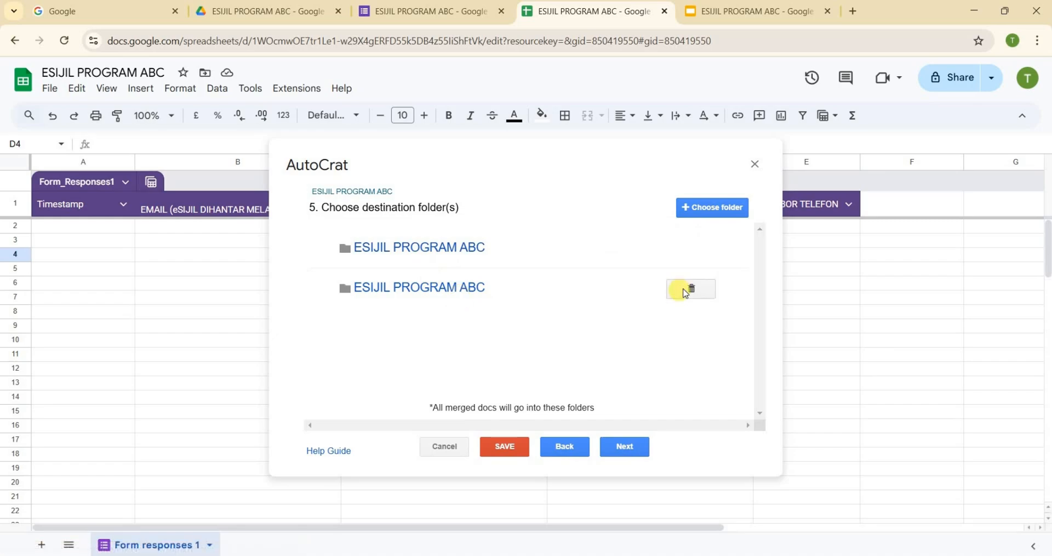
click(692, 289)
click(721, 303)
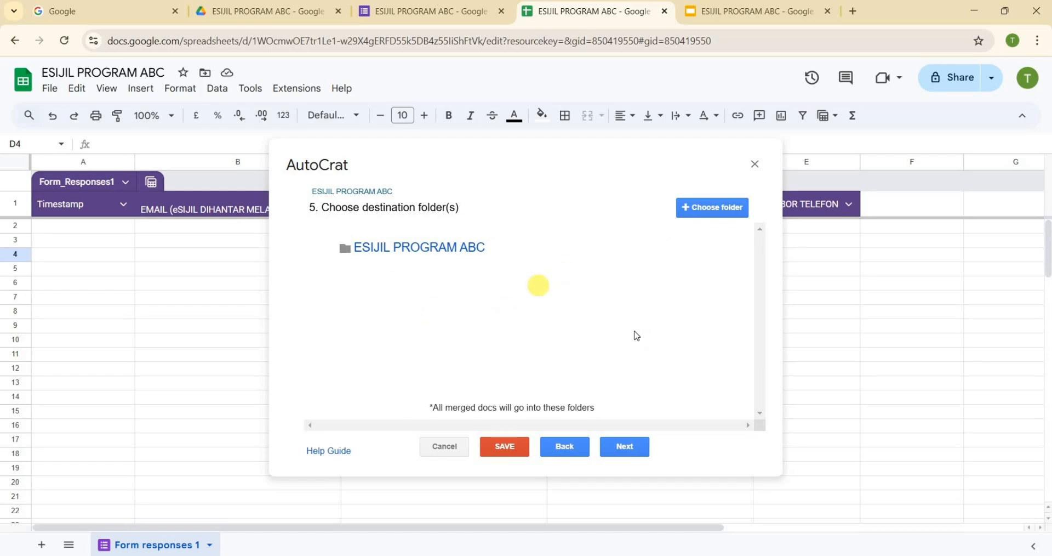
Step: Accept ESIJIL PROGRAM ABC as the destination folder and continue to the dynamic folder reference
click(625, 446)
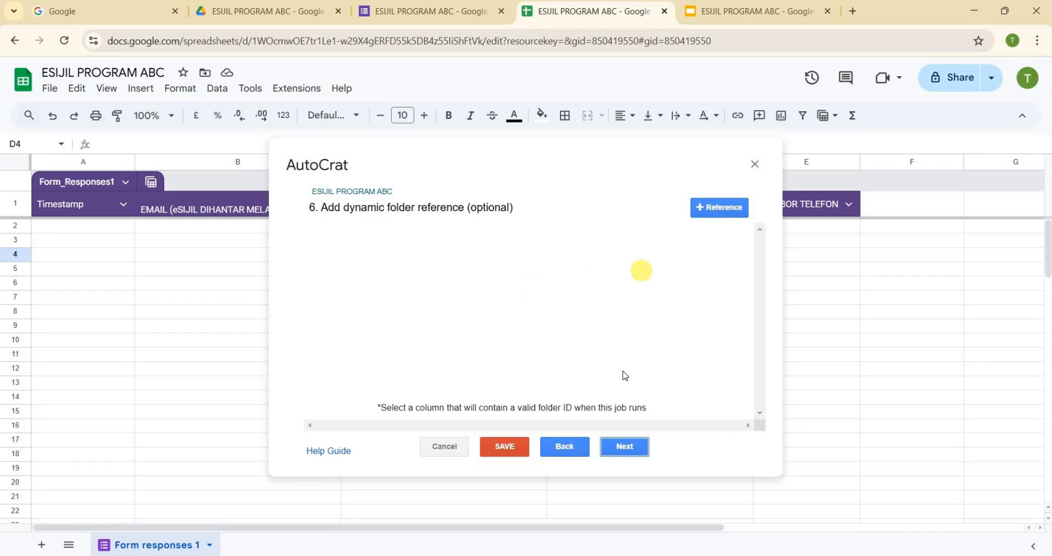
Step: Skip the dynamic folder reference and merge condition, and enable document sharing for the job
click(624, 446)
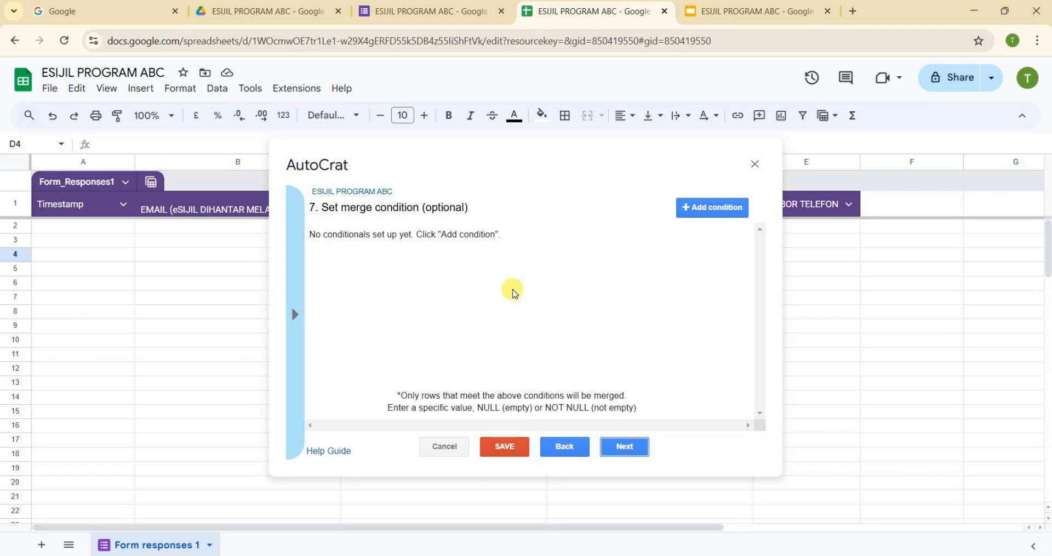
click(625, 446)
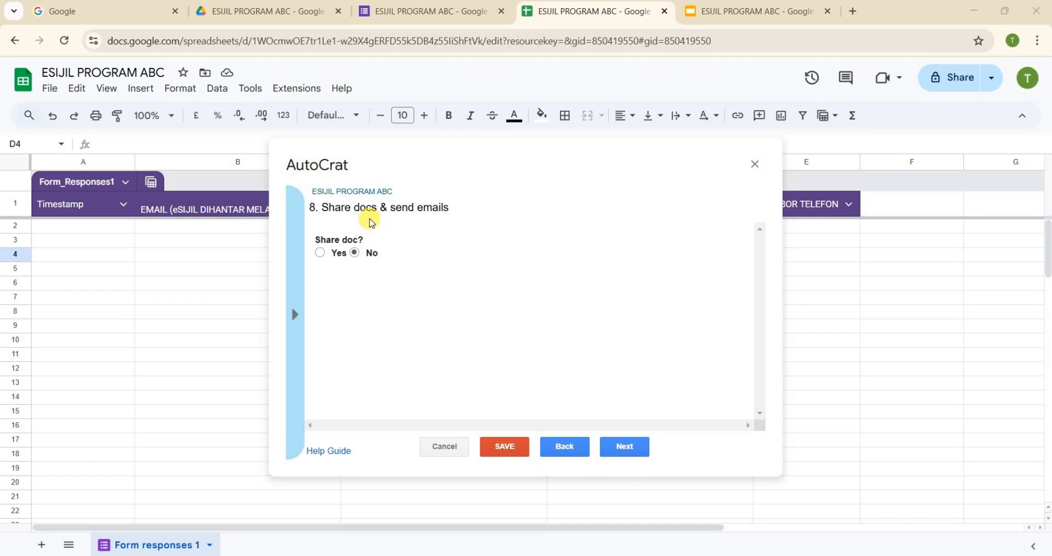
click(321, 252)
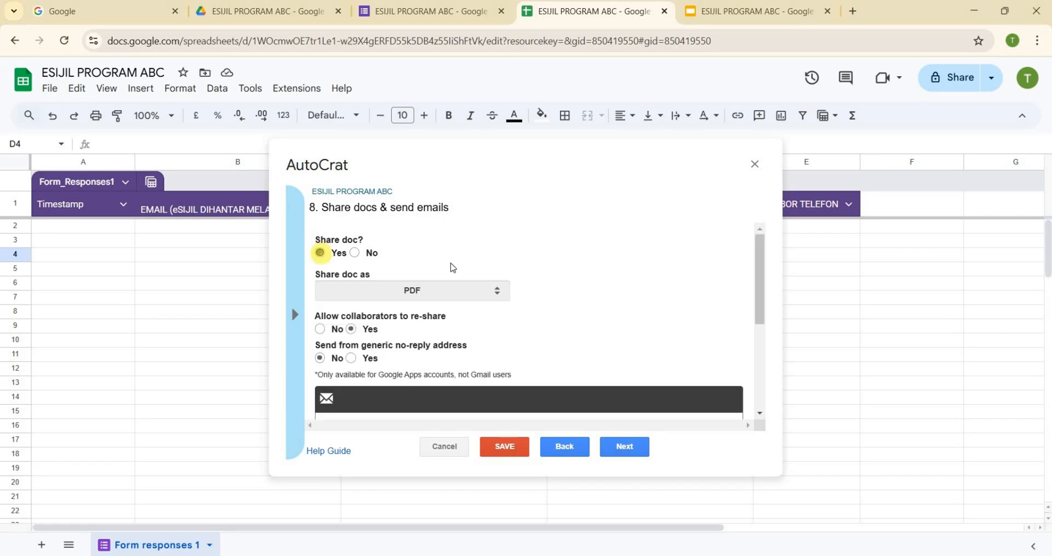
Step: Set the certificate emails to be sent from the generic no-reply address
scroll(462, 263, down, 1)
scroll(461, 261, up, 1)
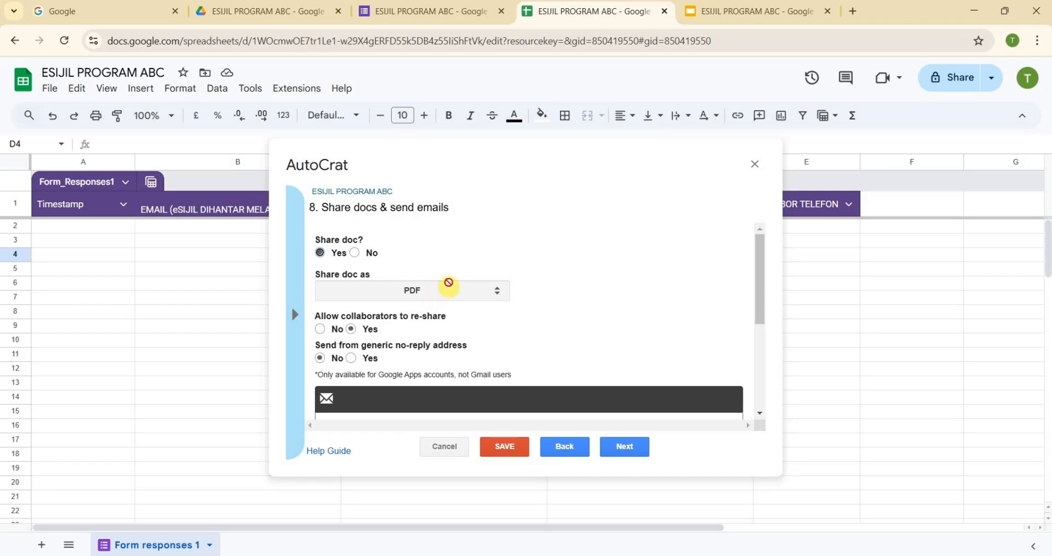
scroll(447, 279, down, 1)
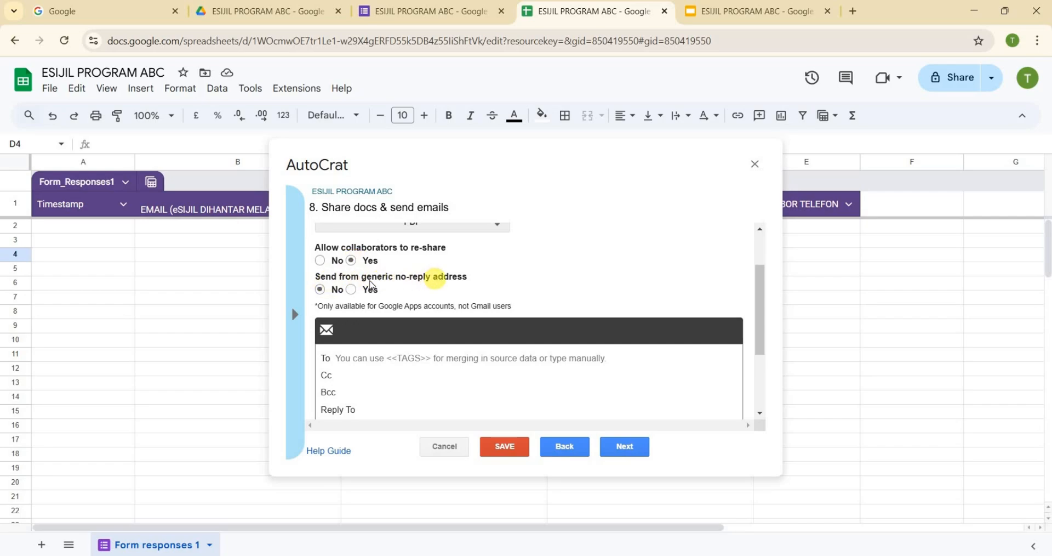
click(351, 291)
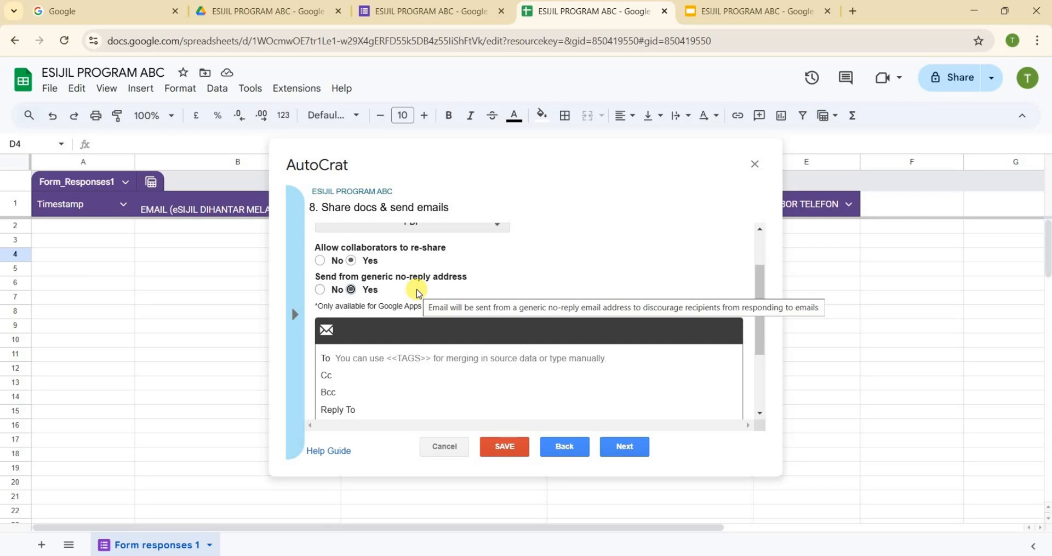
Step: Set the email recipient to the copied tag << EMAIL (eSIJIL DIHANTAR MELALUI E-MEL INI)>>
scroll(417, 293, down, 1)
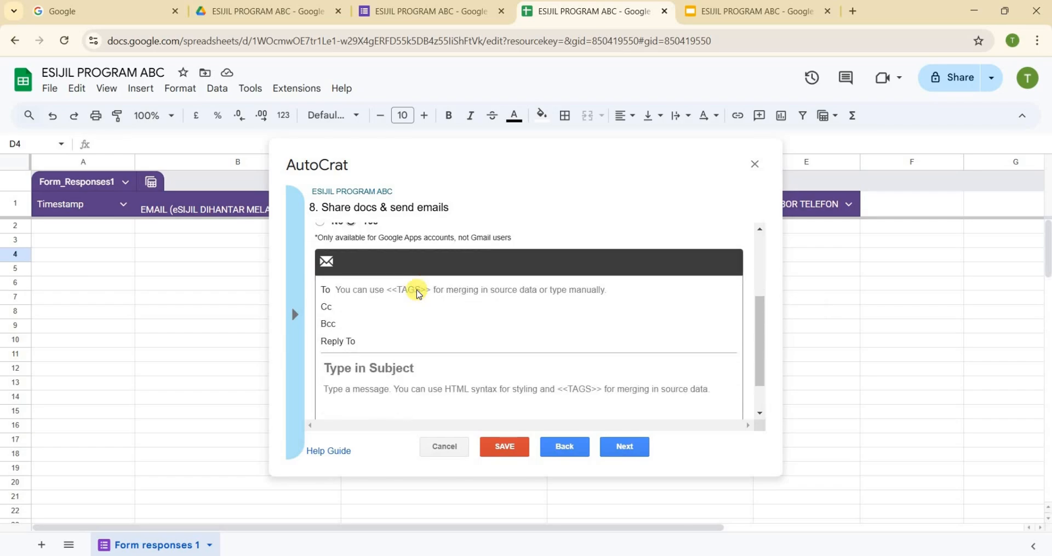
click(345, 289)
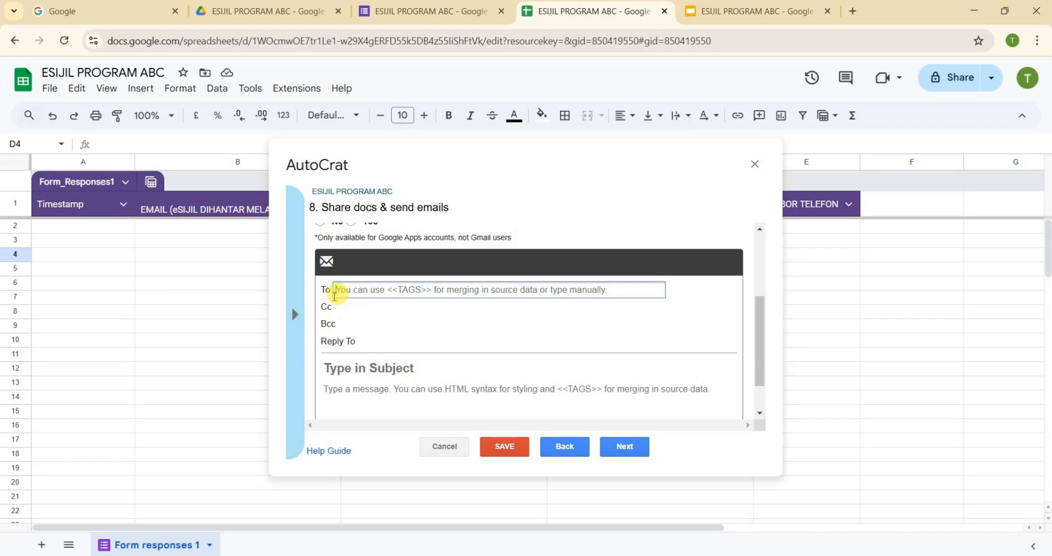
click(297, 315)
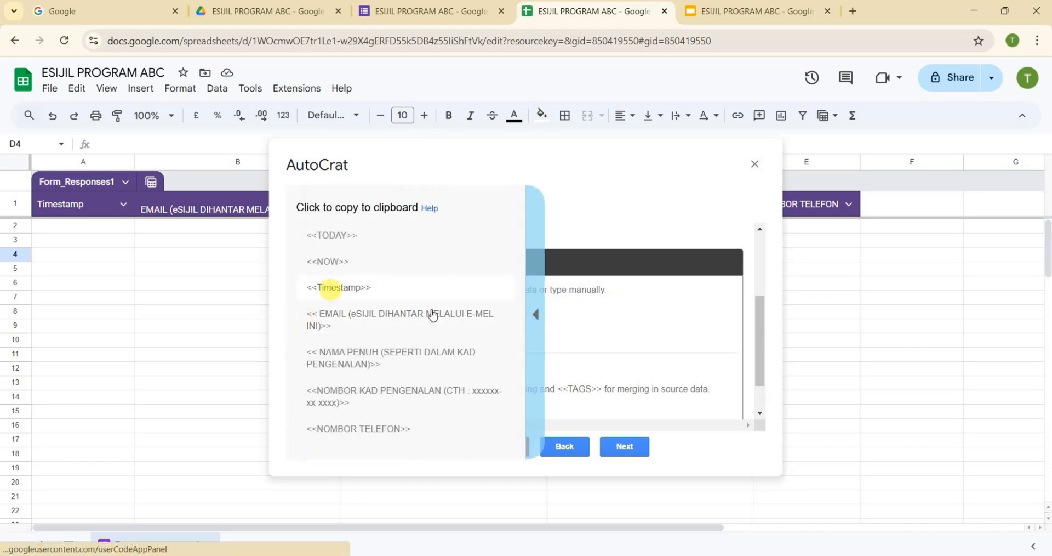
click(382, 324)
click(378, 288)
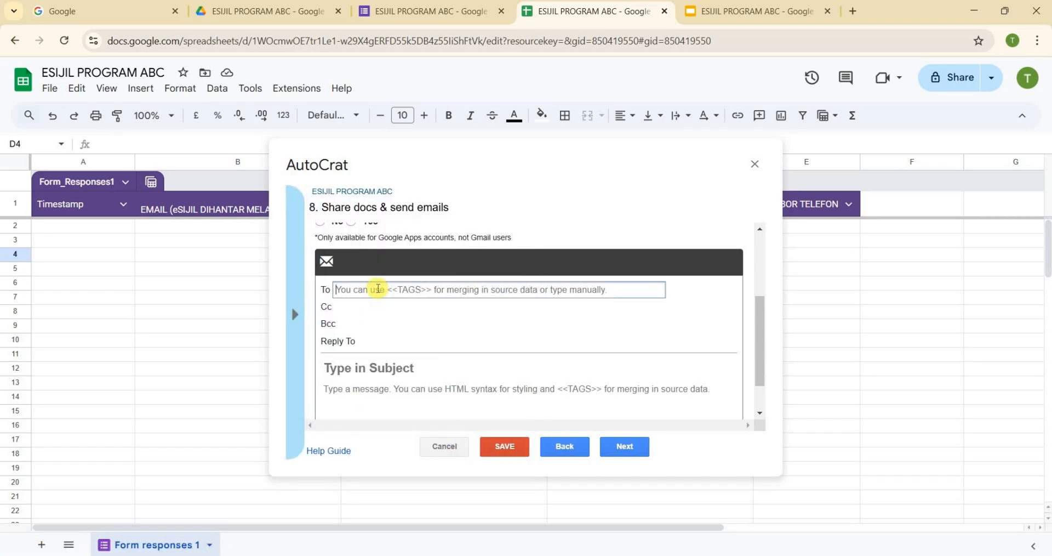
text(<< EMAIL (eSIJIL DIHANTAR MELALUI E-MEL INI)>>)
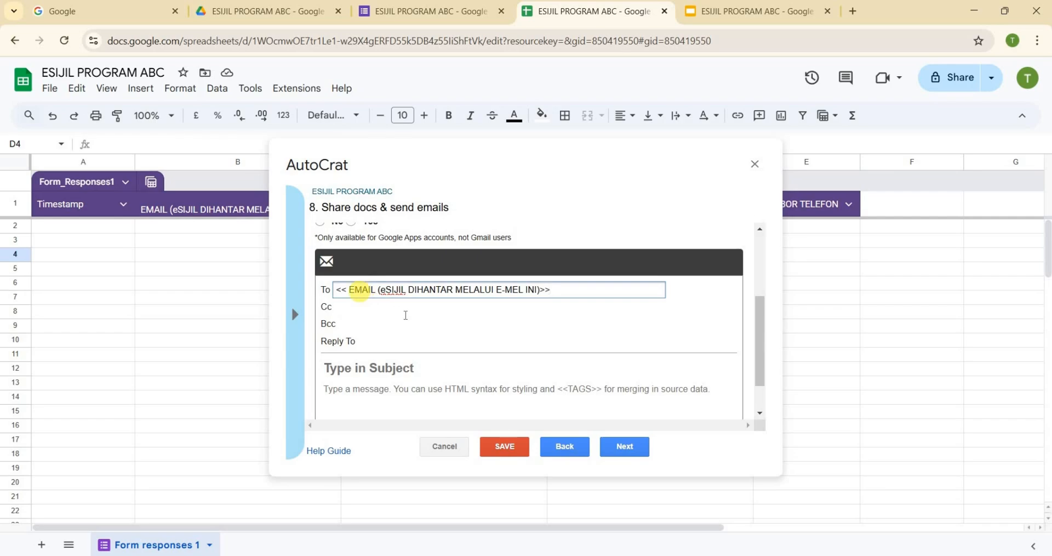
Step: Set the email subject to the copied tag << NAMA PENUH (SEPERTI DALAM KAD PENGENALAN)>>
click(404, 322)
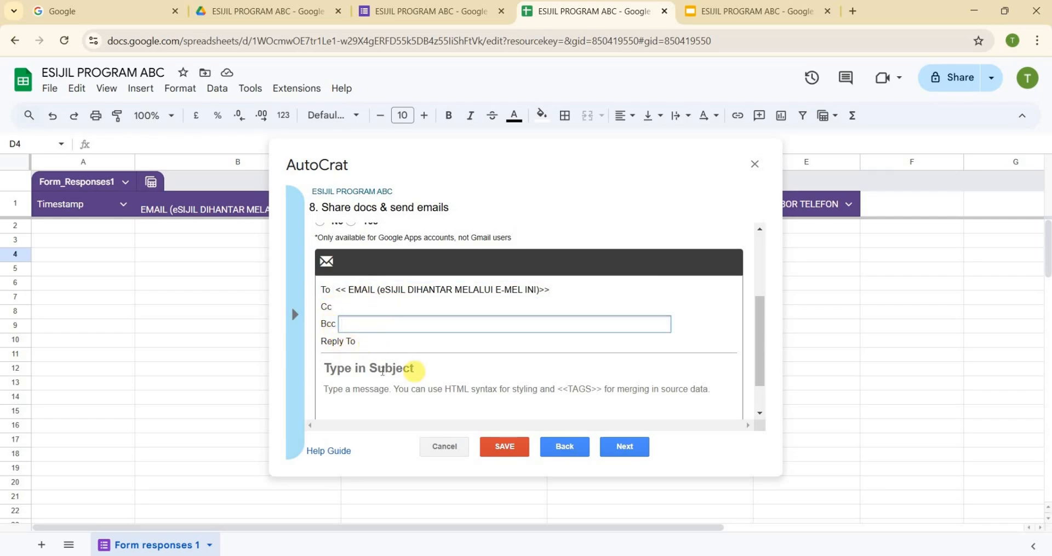
click(382, 370)
scroll(351, 335, down, 1)
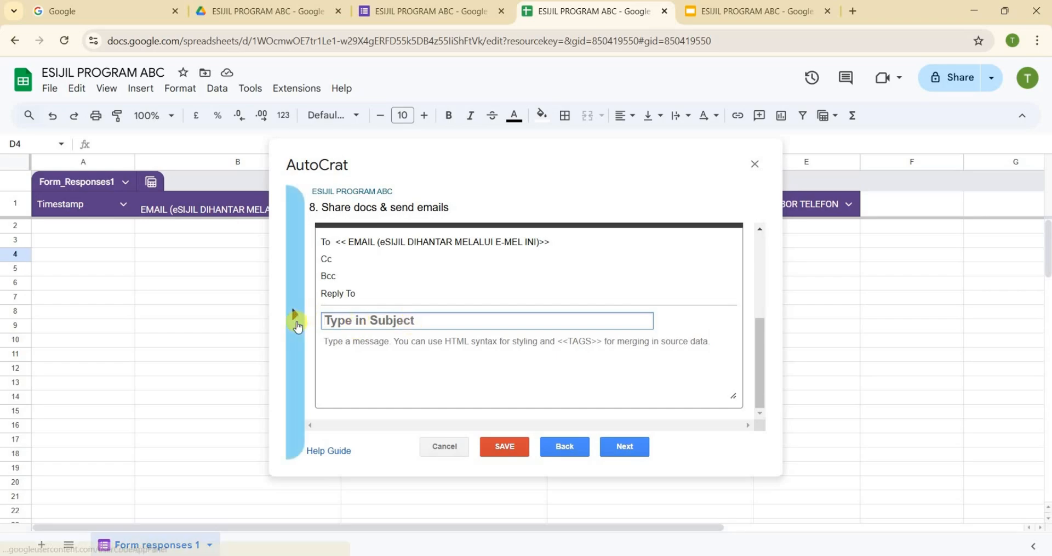
click(296, 316)
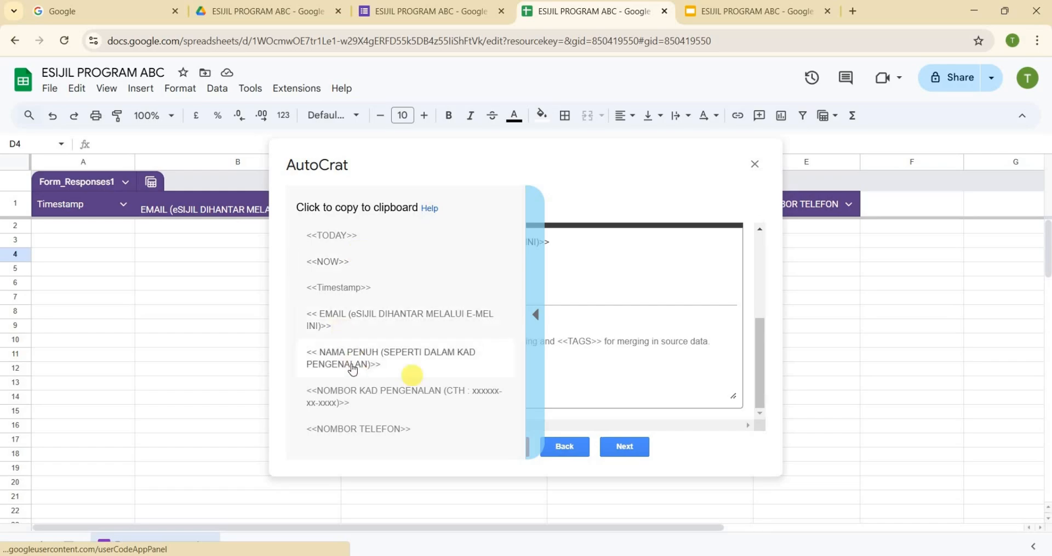
click(392, 362)
click(371, 321)
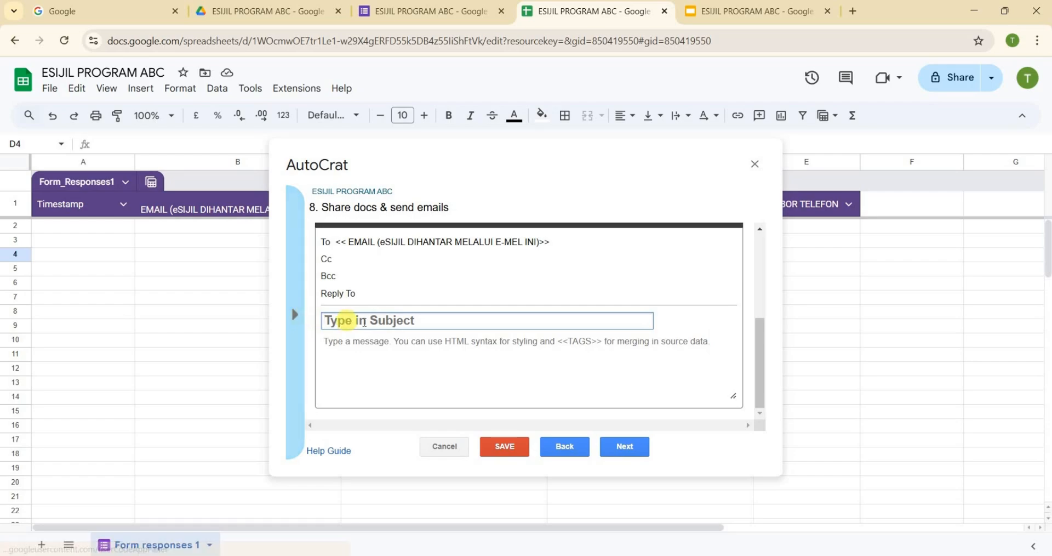
text(<<NAMA PENUH (SEPERTI DALAM KAD PENGENALAN)>>)
Step: Copy the message from "Assalamuaalaikum dan Salam Sejahtera." through "Sekian, terima kasih." in the Notepad notes into the email body
click(407, 357)
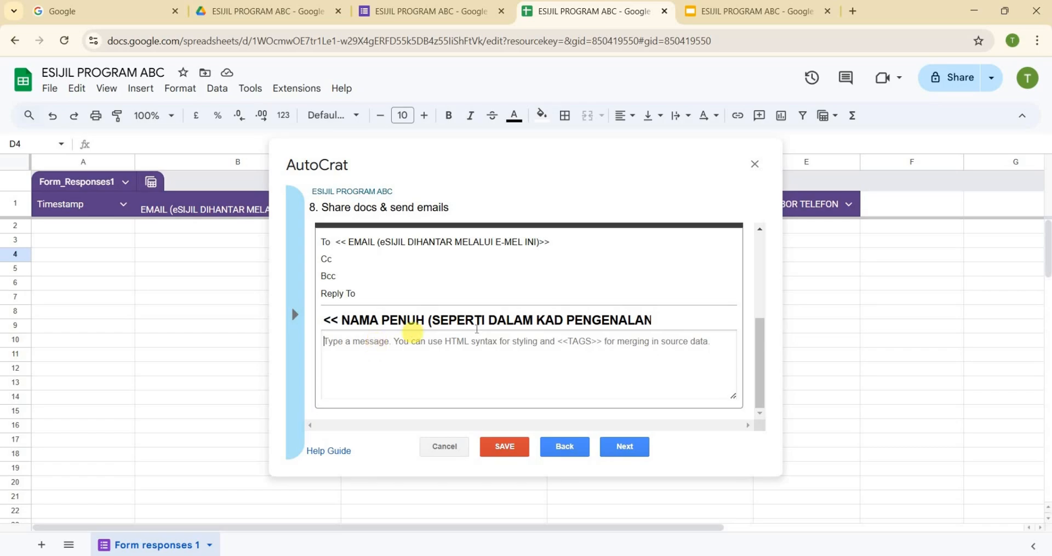
click(786, 555)
scroll(683, 330, up, 1)
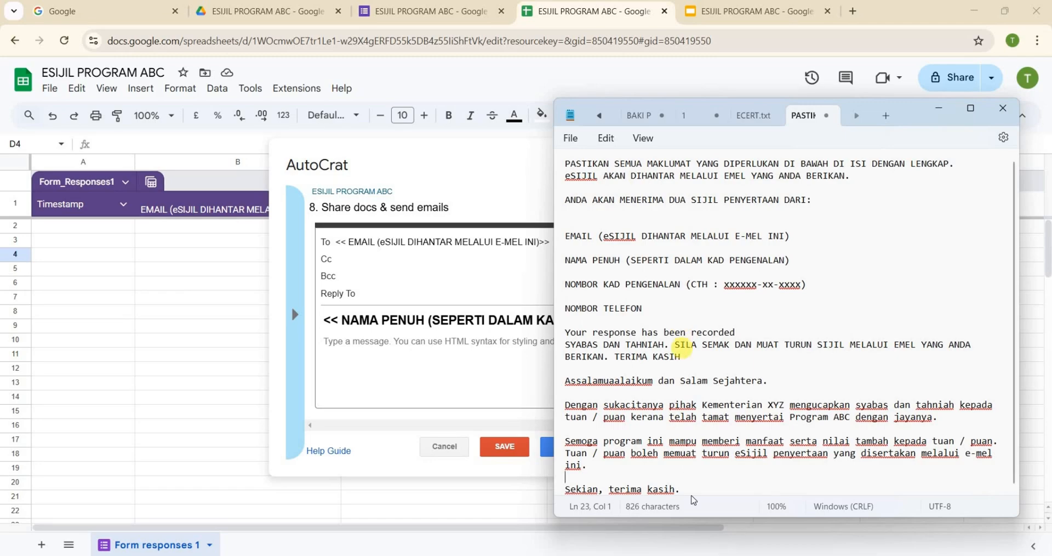
drag(683, 490, 565, 380)
key(ctrl+c)
click(420, 347)
key(ctrl+v)
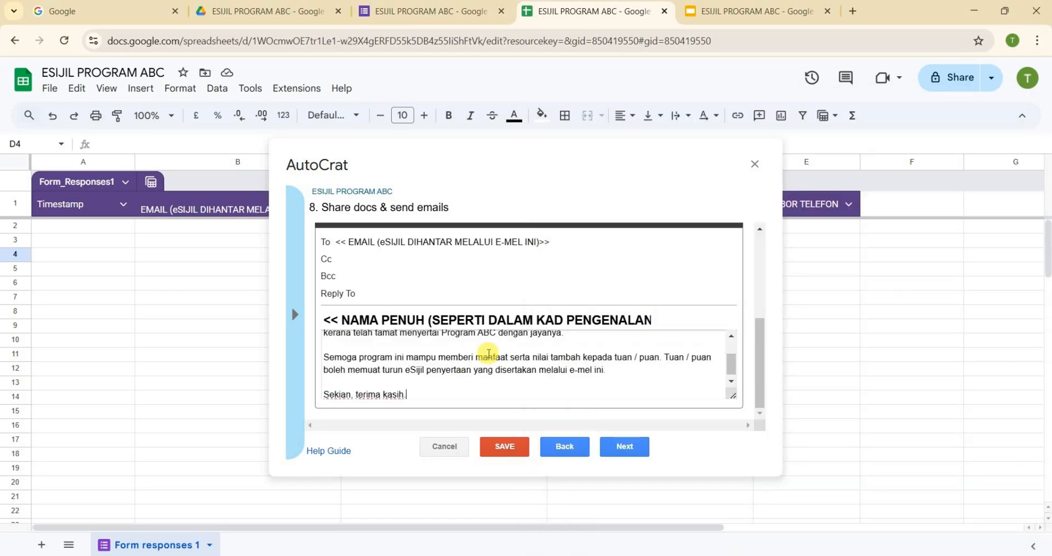
Step: Review the email message, recipient, subject and document sharing settings of the job
scroll(500, 356, up, 3)
scroll(499, 356, down, 3)
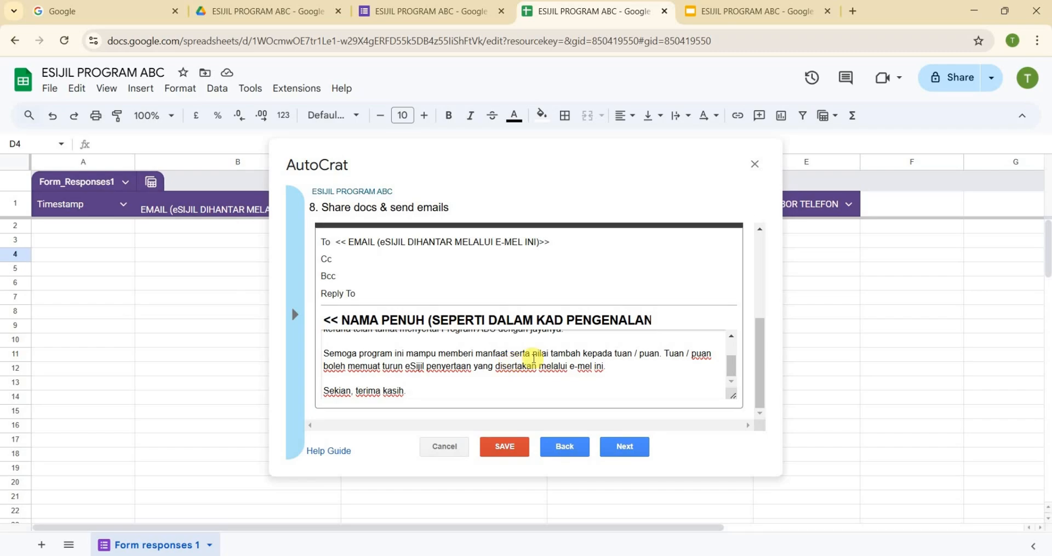
scroll(533, 358, up, 3)
scroll(534, 359, down, 3)
scroll(541, 368, up, 3)
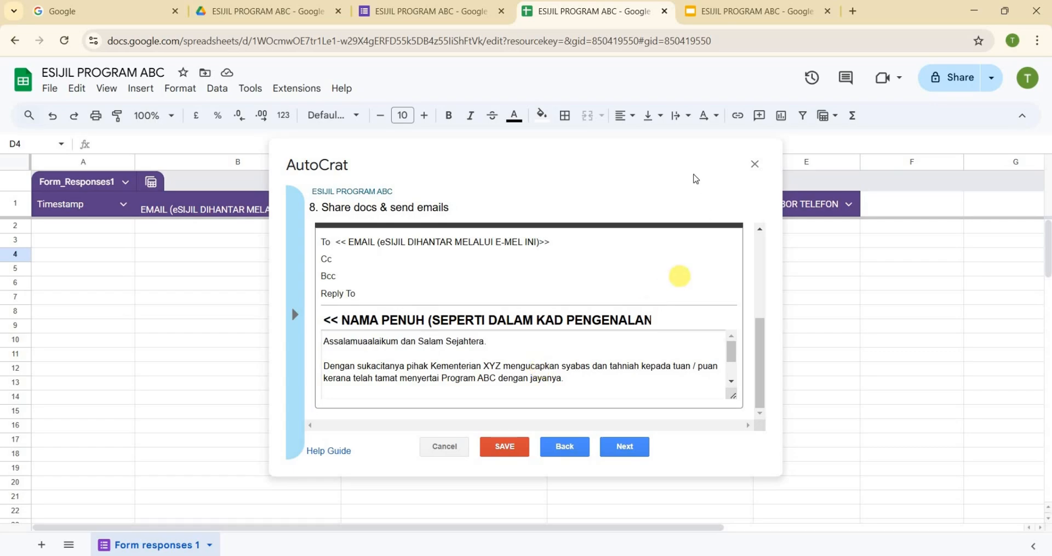
scroll(554, 281, up, 4)
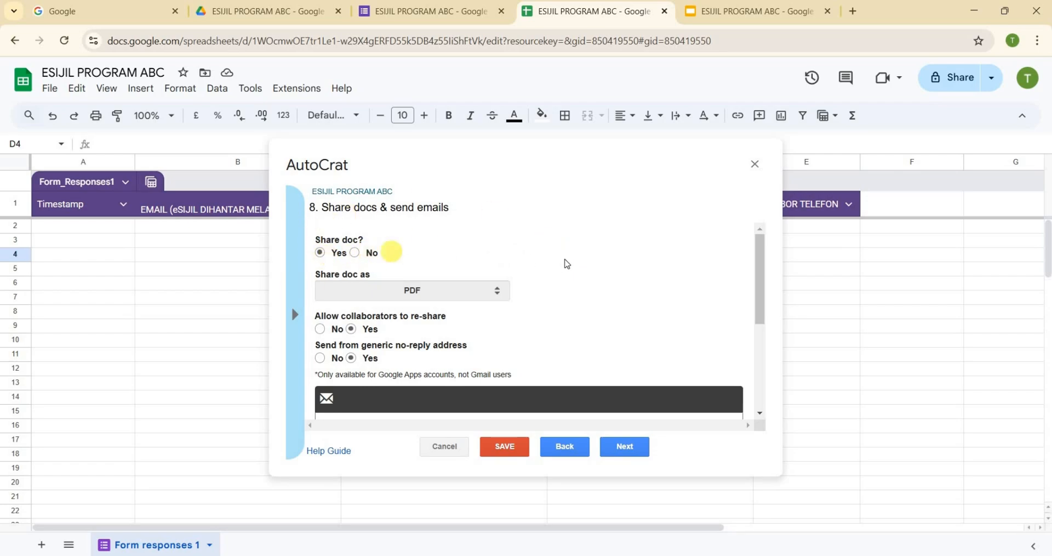
scroll(565, 263, down, 1)
scroll(566, 263, down, 1)
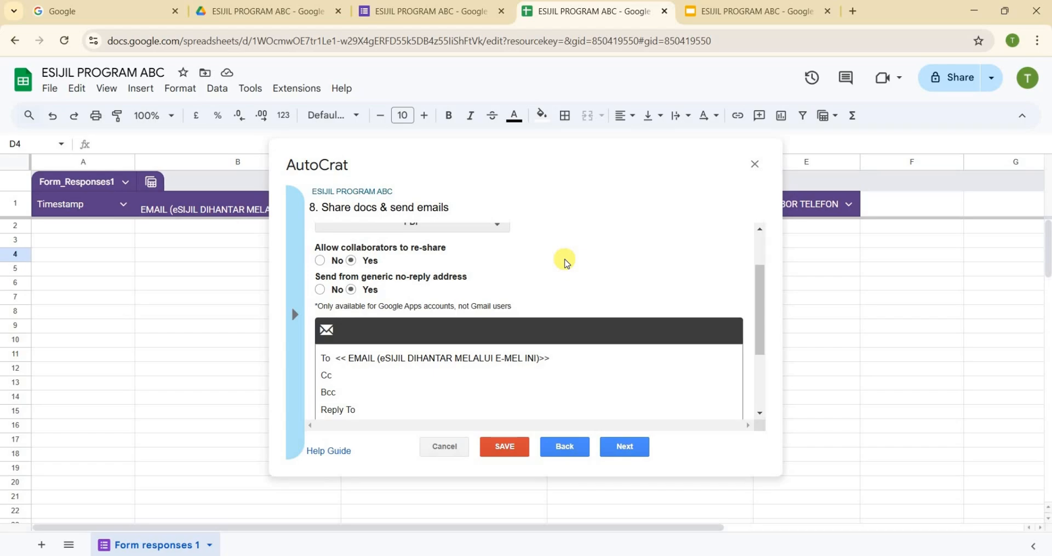
scroll(586, 251, down, 2)
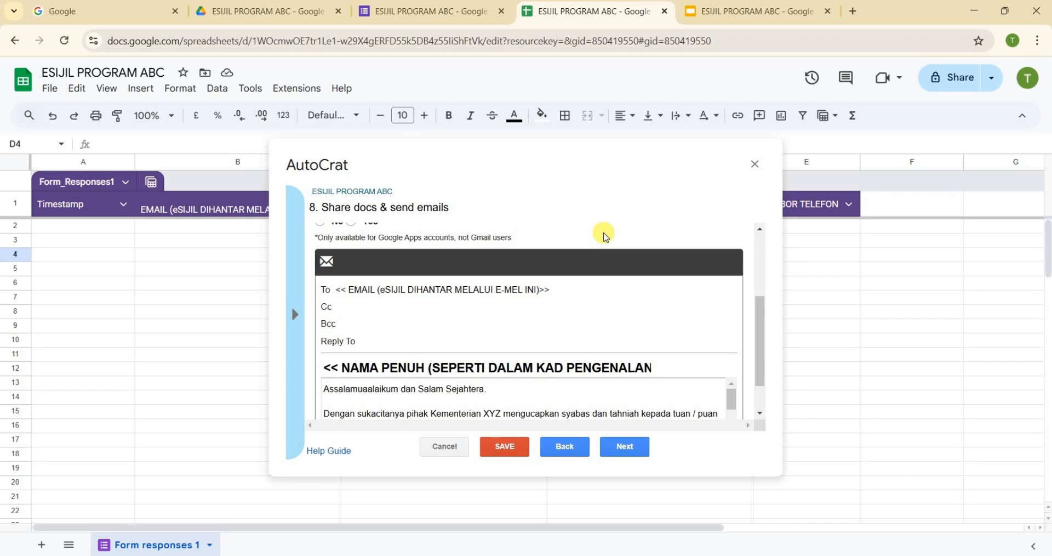
scroll(605, 233, down, 1)
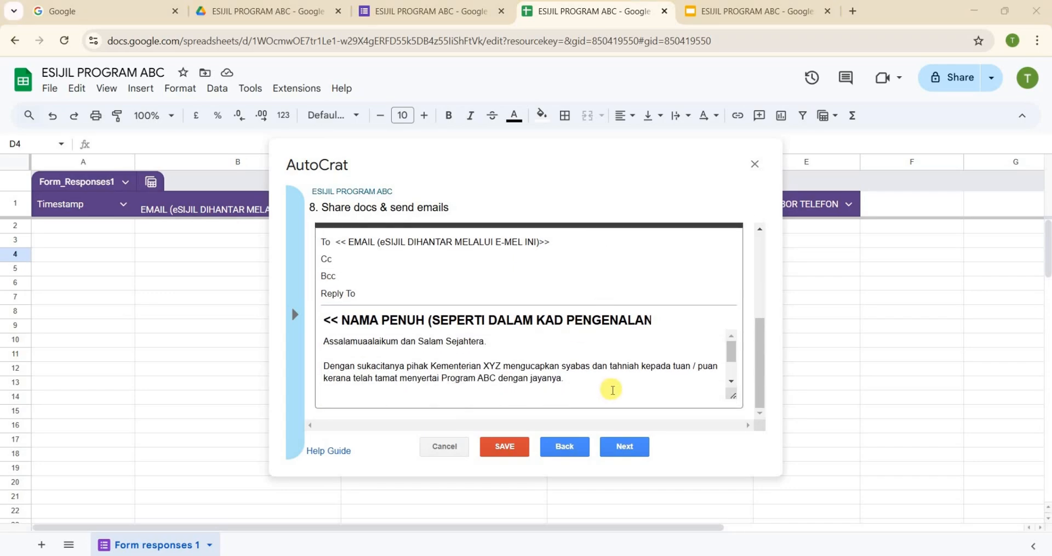
Step: Set the job to run on form trigger, confirm enabling triggers for the project, and save the job
click(617, 446)
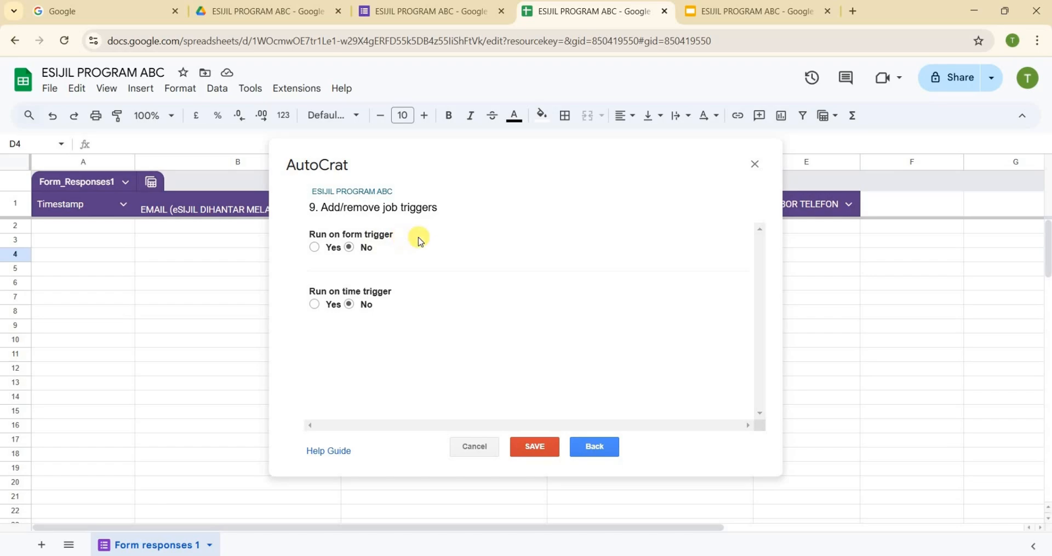
click(315, 248)
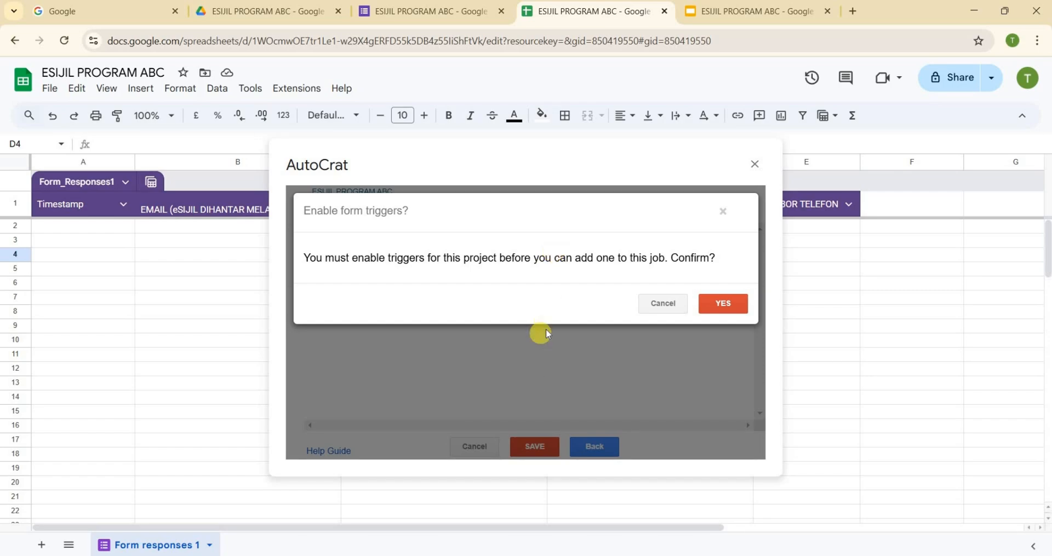
click(721, 303)
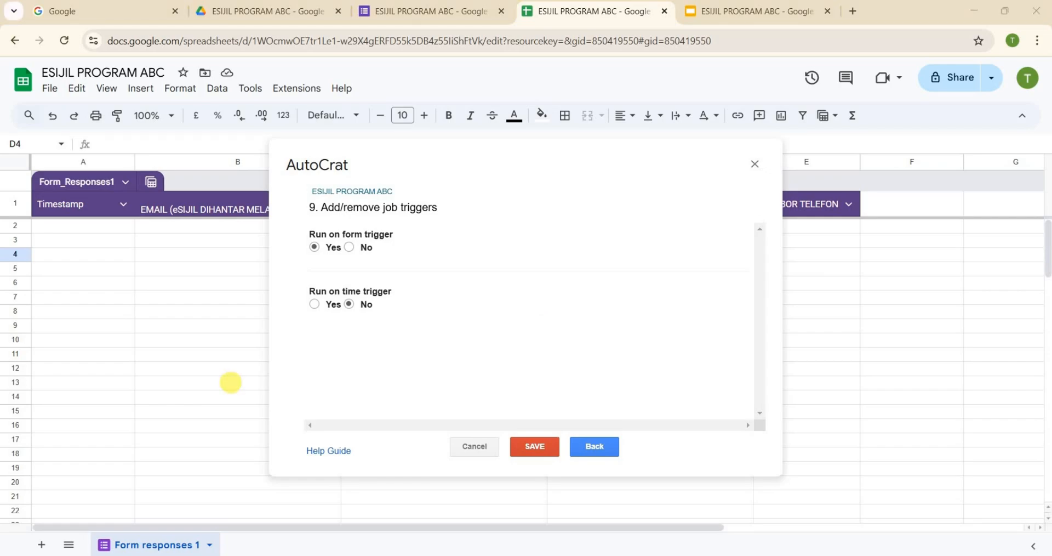
click(535, 450)
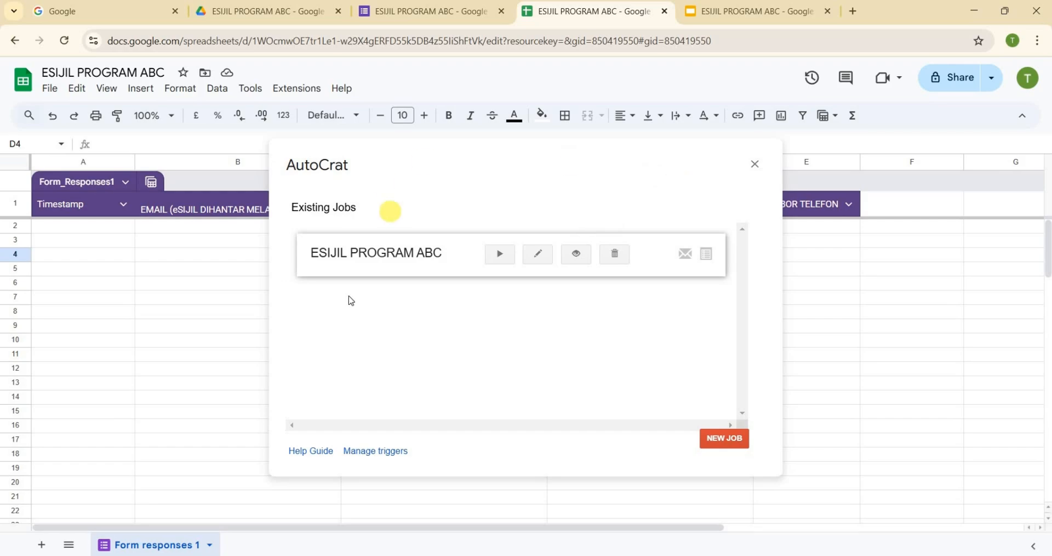
Step: Run the ESIJIL PROGRAM ABC job and close the AutoCrat dialog
click(500, 254)
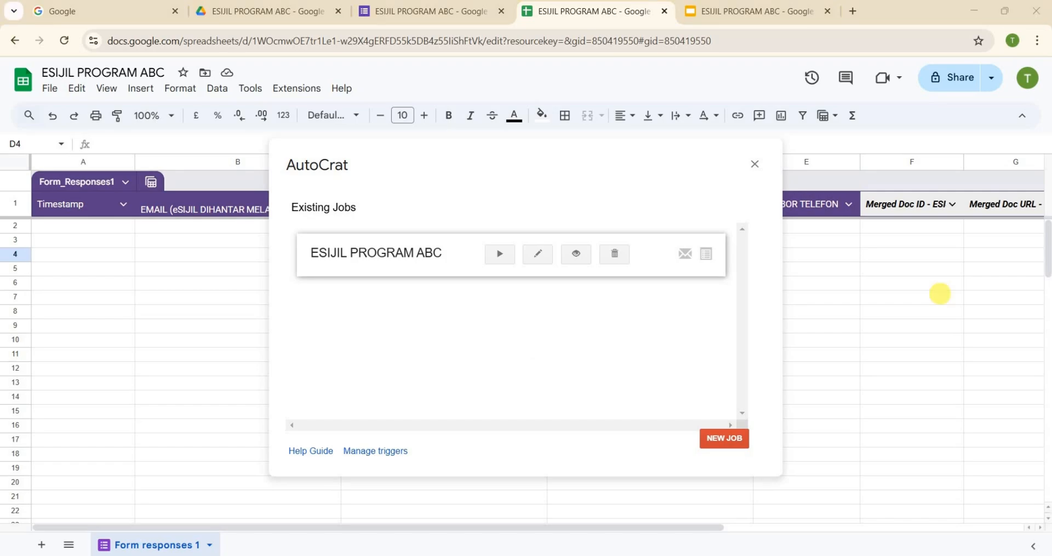
click(756, 165)
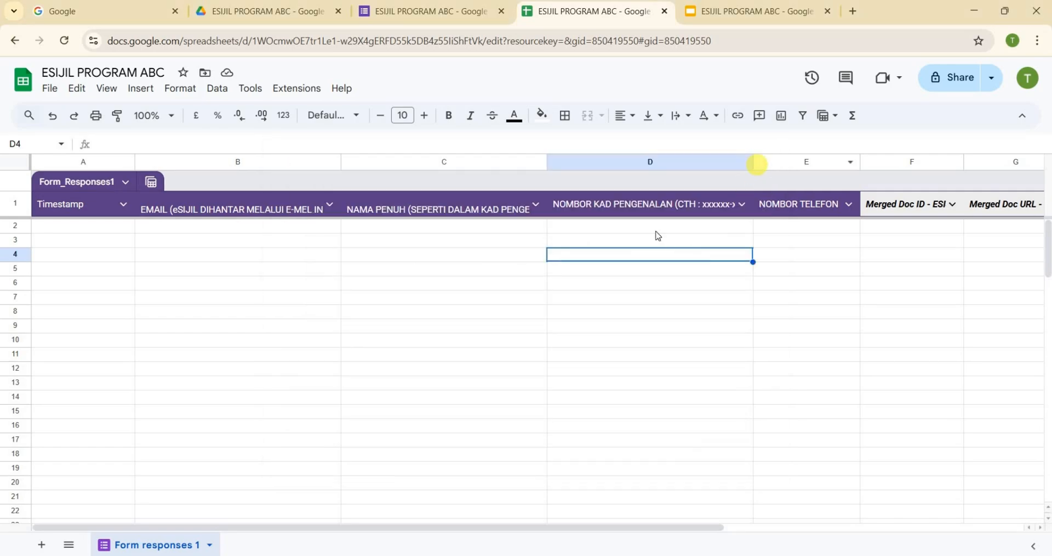
Step: Switch to the ESIJIL PROGRAM ABC form and publish it with responder access for anyone with the link
click(438, 11)
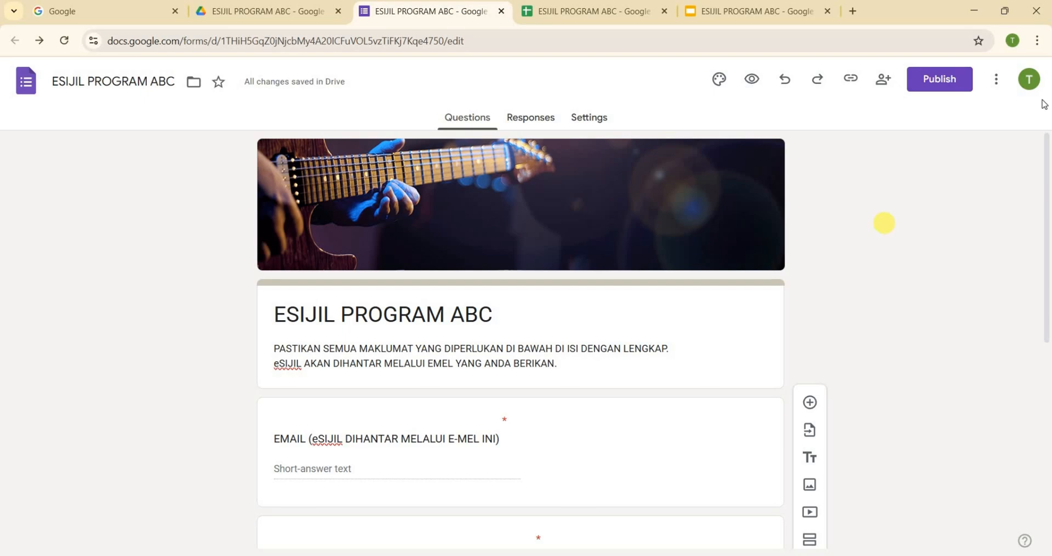
click(940, 80)
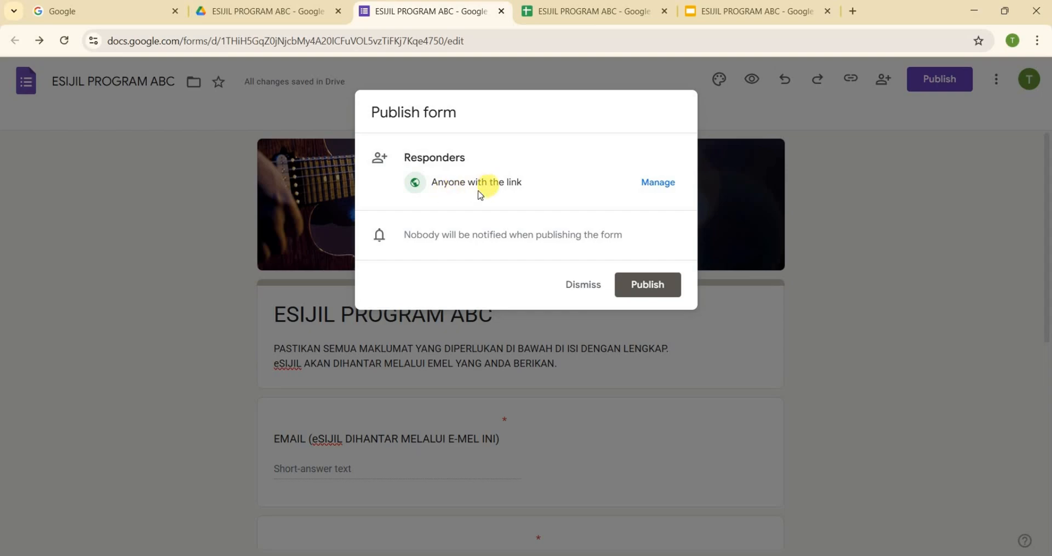
click(654, 183)
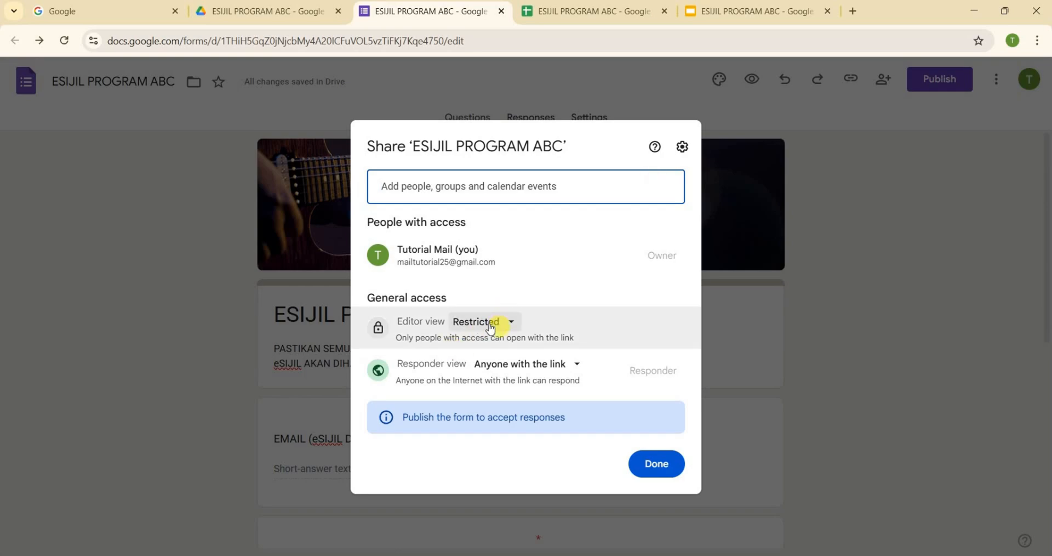
click(658, 465)
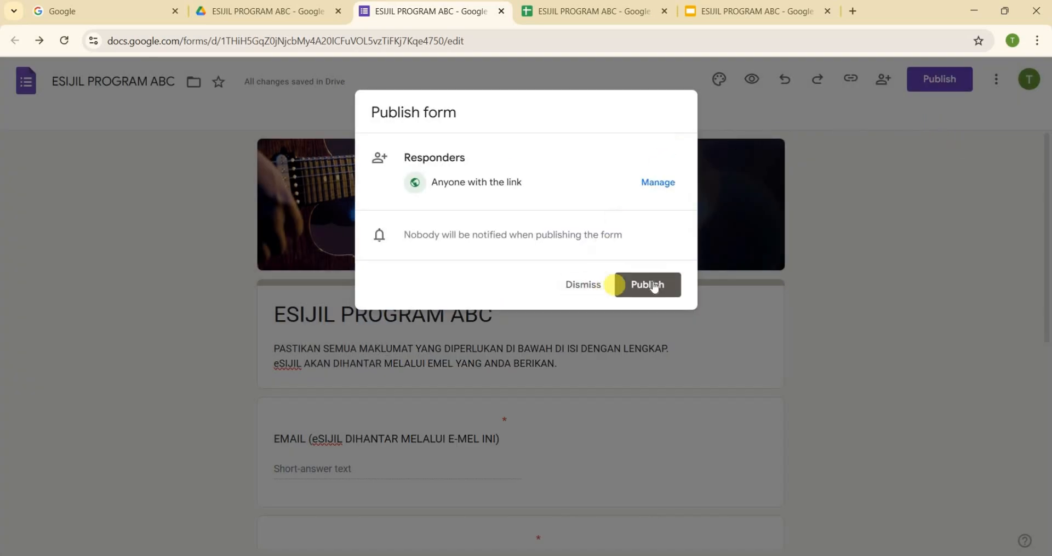
click(648, 285)
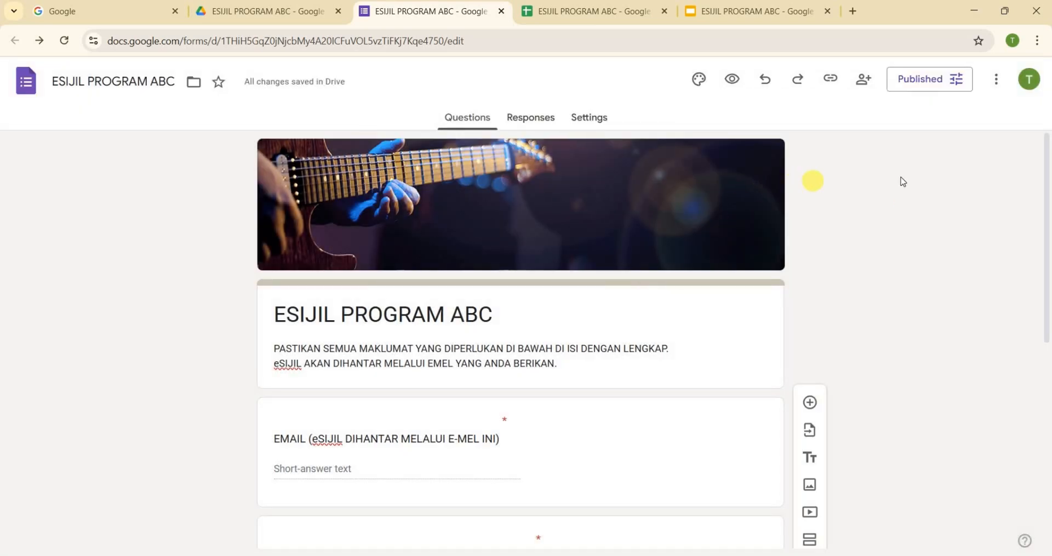
Step: Copy the form's responder link as a shortened URL
click(964, 202)
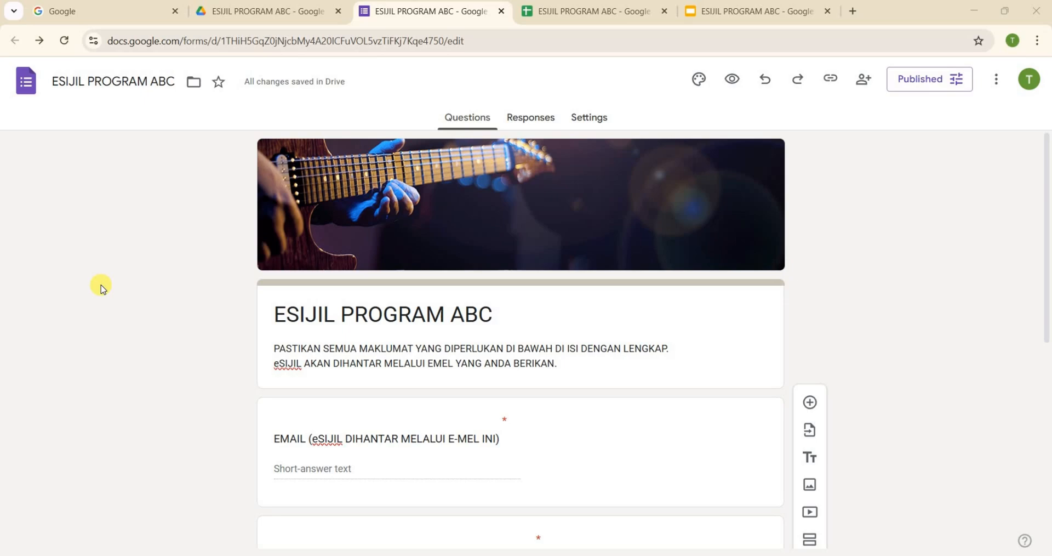
click(834, 84)
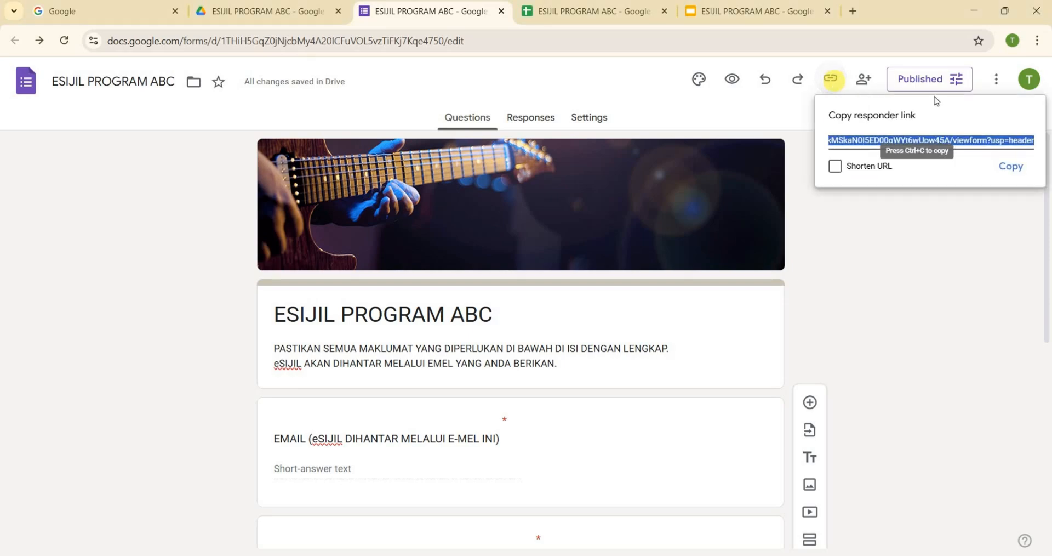
click(833, 167)
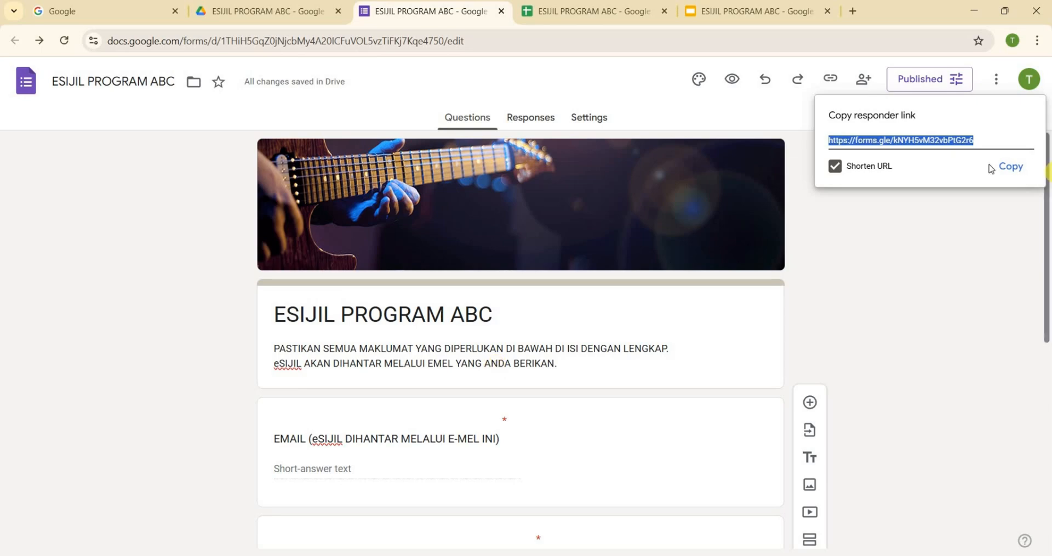
click(1012, 171)
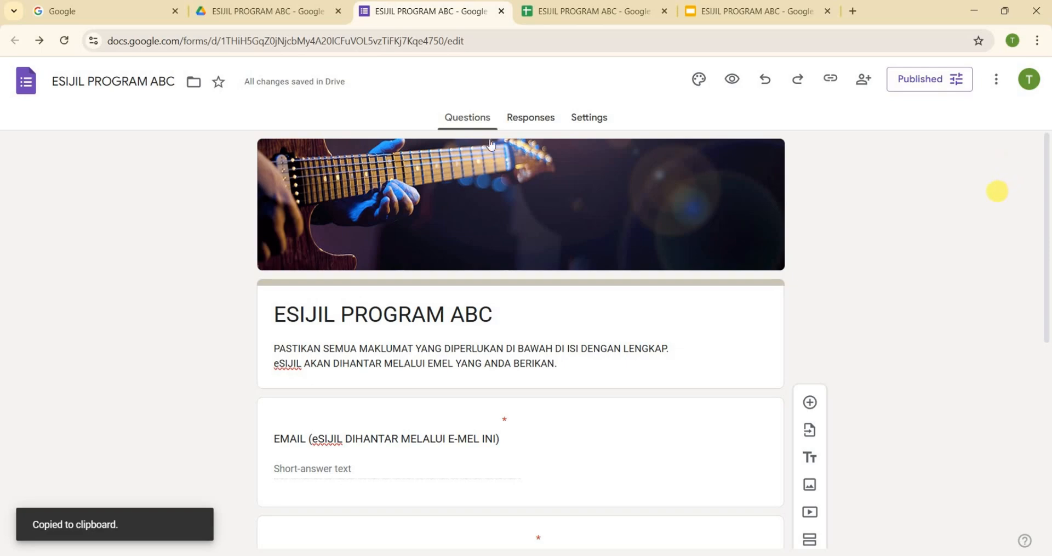
Step: Open the copied responder link in a new browser tab
click(855, 13)
click(748, 42)
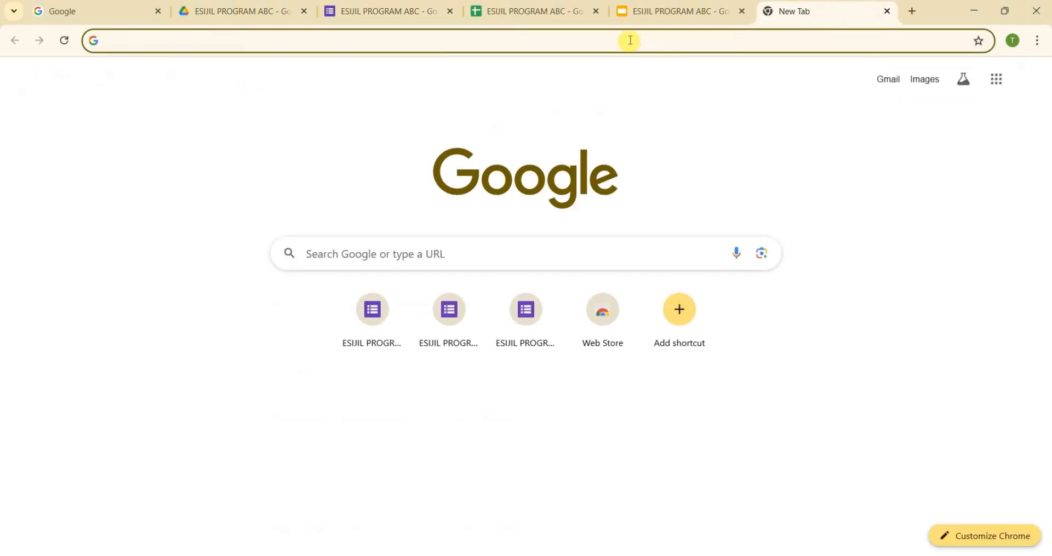
click(630, 40)
key(ctrl+v)
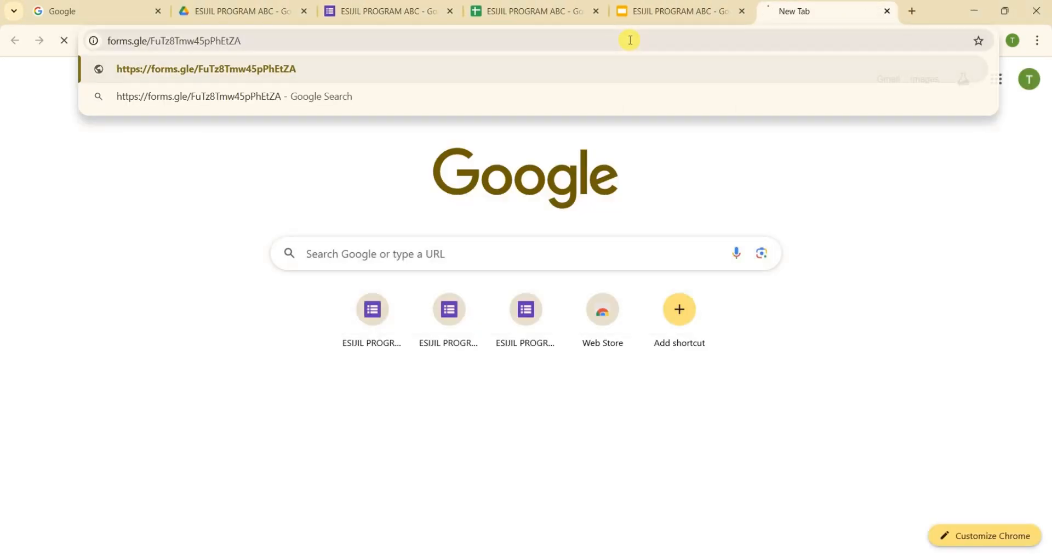
key(Return)
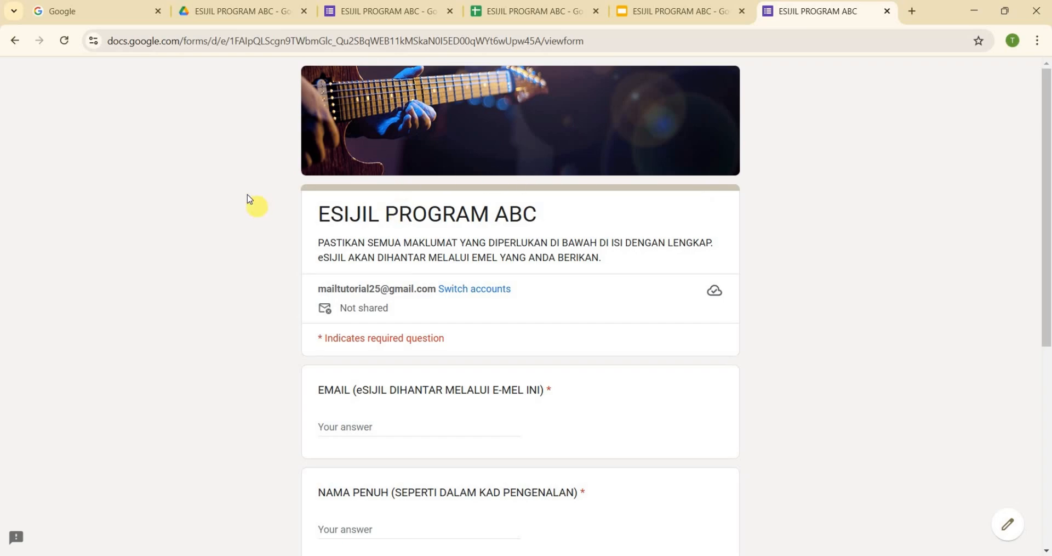
Step: Copy the signed-in account's e-mail address from the Google page and paste it as the form's EMAIL answer
click(109, 11)
click(1030, 77)
triple_click(904, 120)
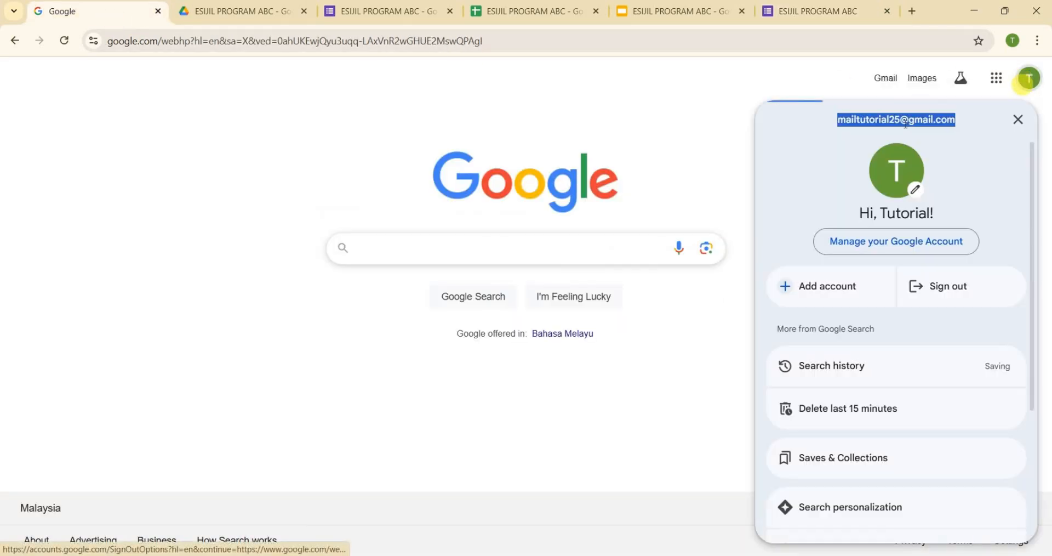
right_click(904, 121)
click(691, 138)
click(811, 11)
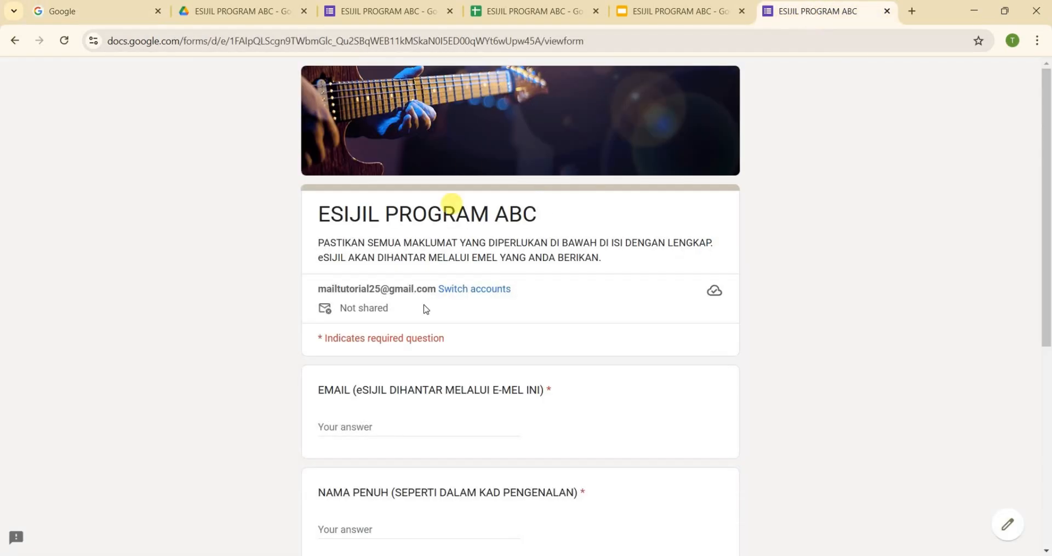
scroll(390, 290, down, 1)
click(389, 289)
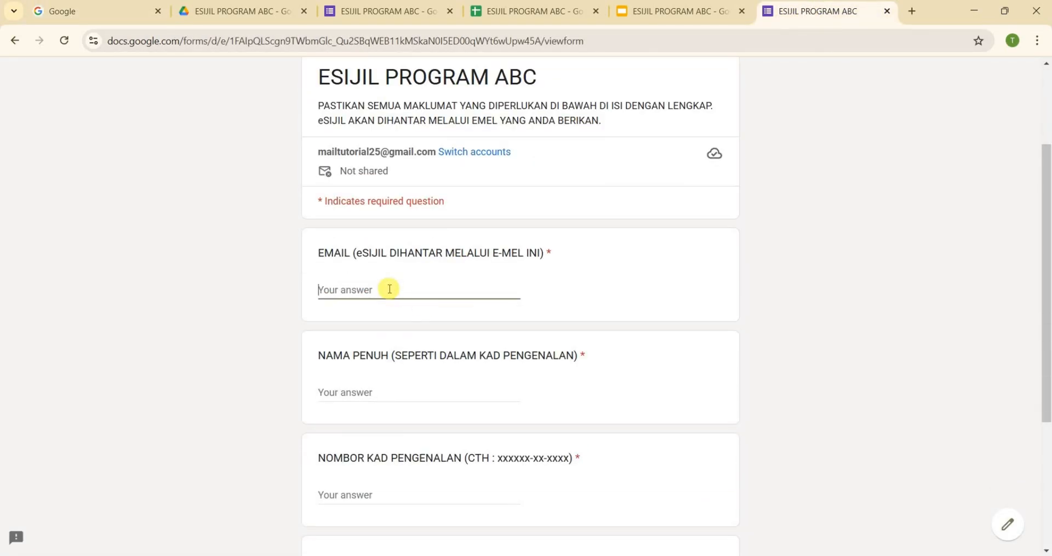
key(ctrl+v)
Step: Fill in the participant's full name under NAMA PENUH and the identity number under NOMBOR KAD PENGENALAN
scroll(223, 272, down, 2)
click(366, 324)
text(AB)
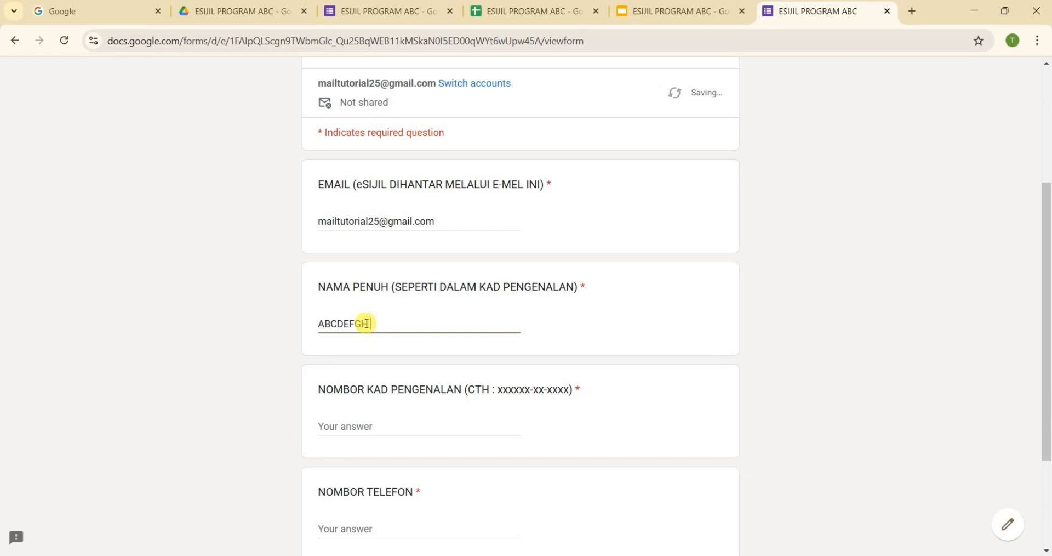
text(CDEFGH BIN XYZ)
key(Tab)
scroll(410, 331, down, 3)
text(123456-12-1234)
key(Tab)
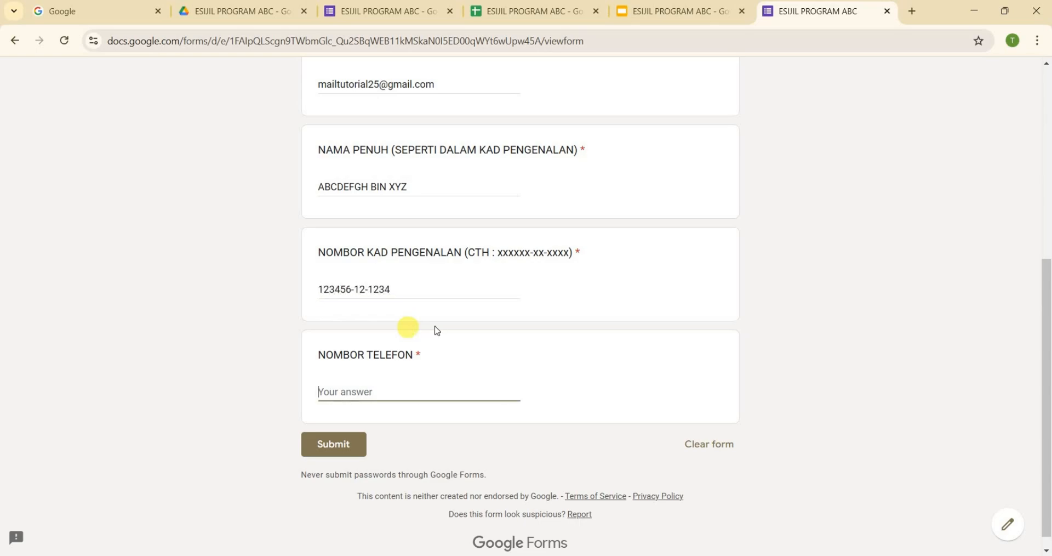
Step: Enter the phone number under NOMBOR TELEFON and submit the form response
text(01)
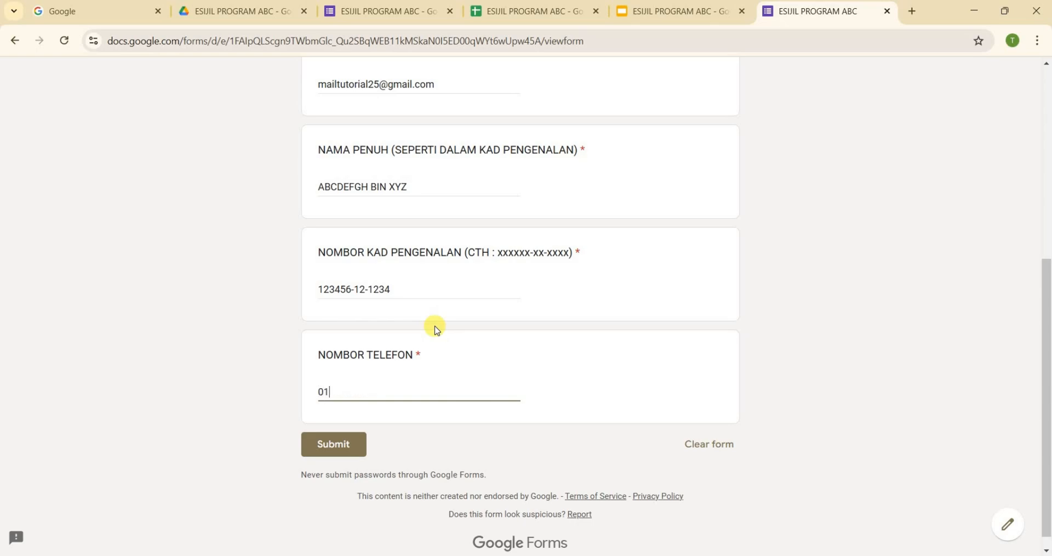
text(2-3456789)
click(903, 246)
scroll(903, 247, up, 3)
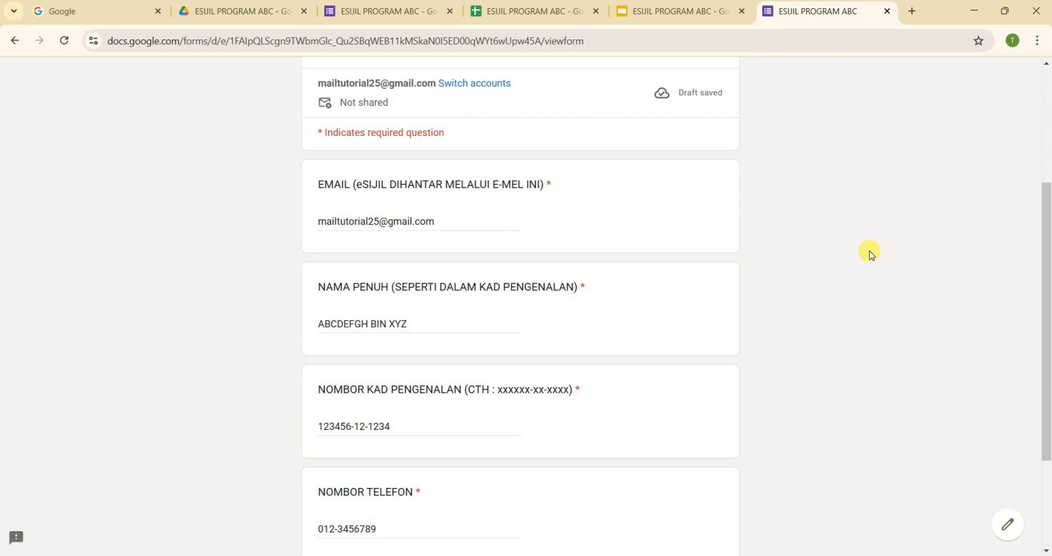
scroll(870, 252, down, 3)
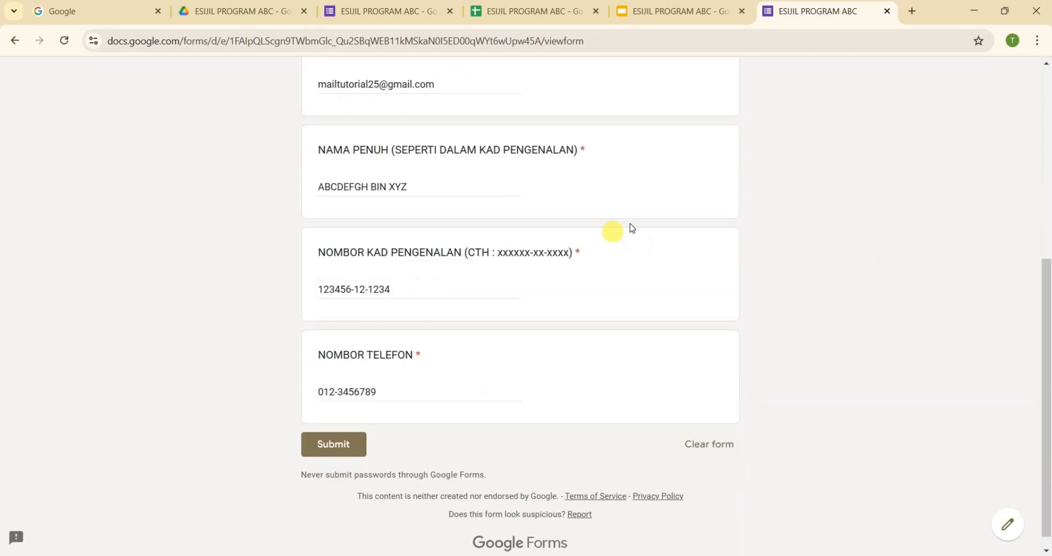
click(340, 447)
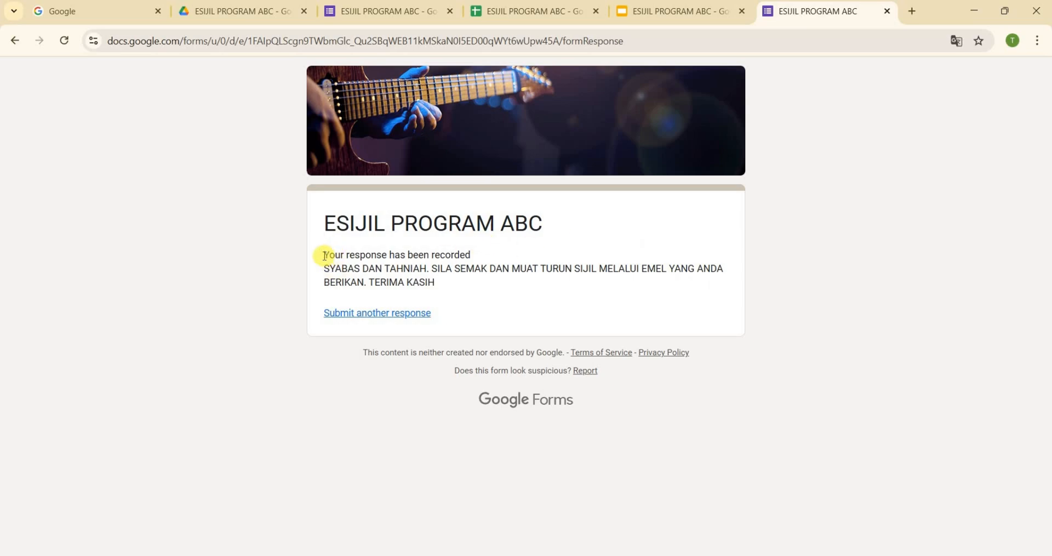
drag(324, 255, 472, 296)
click(478, 299)
Step: Switch to the response spreadsheet and check the newest response row, including its Merged Doc ID
click(539, 14)
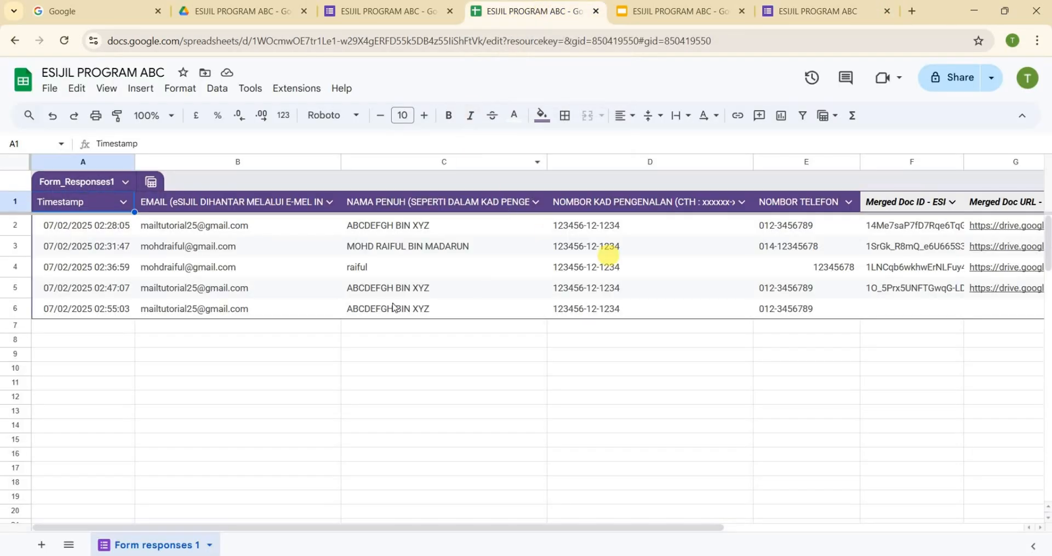
click(219, 310)
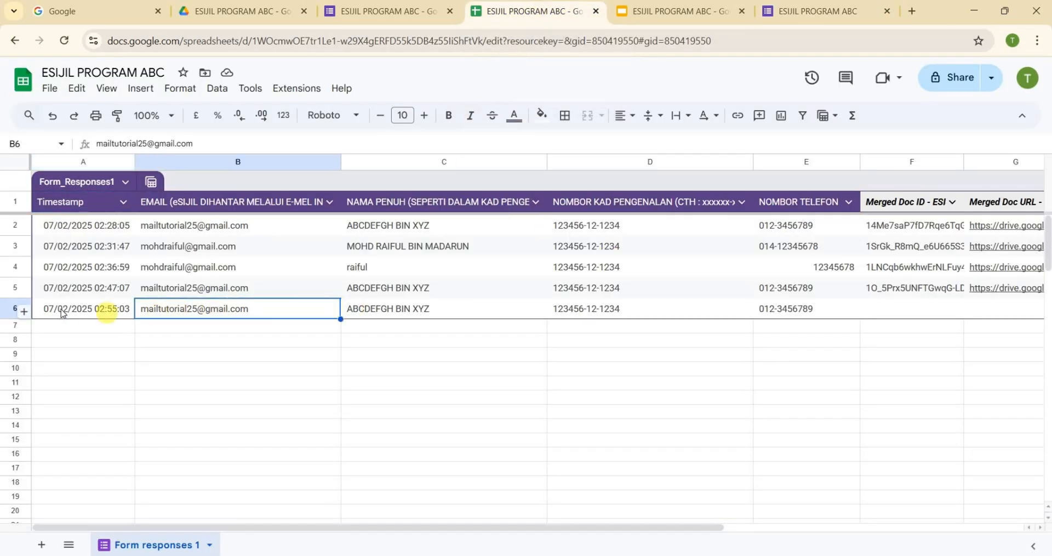
click(145, 290)
drag(98, 309, 603, 310)
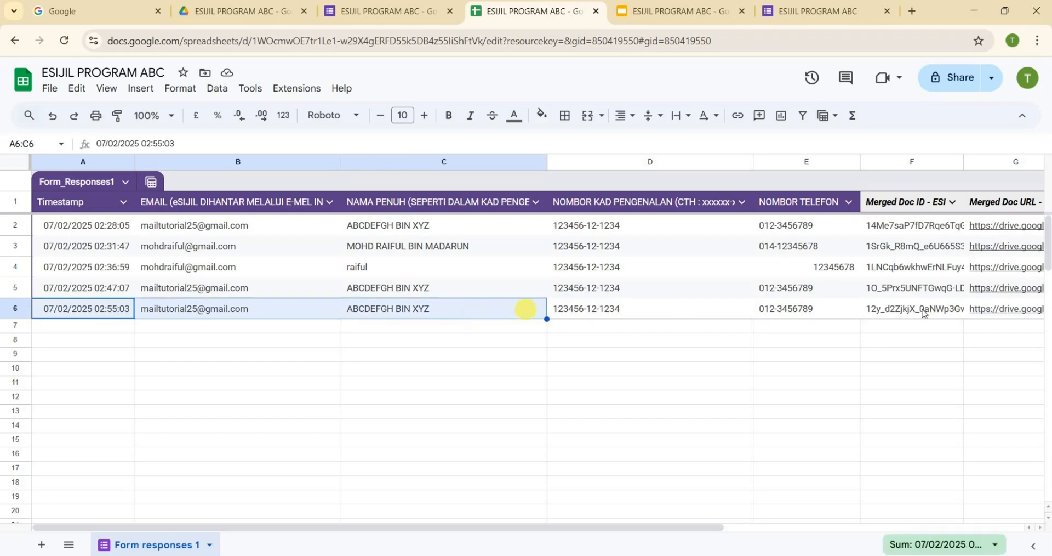
click(882, 316)
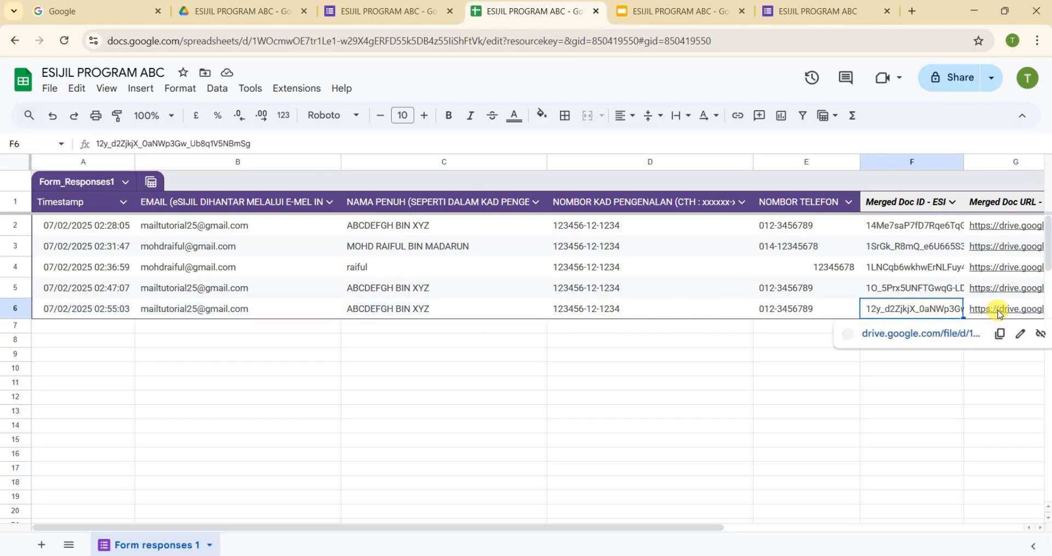
Step: Open the merged certificate PDF from the newest row's Merged Doc URL and examine it
click(998, 311)
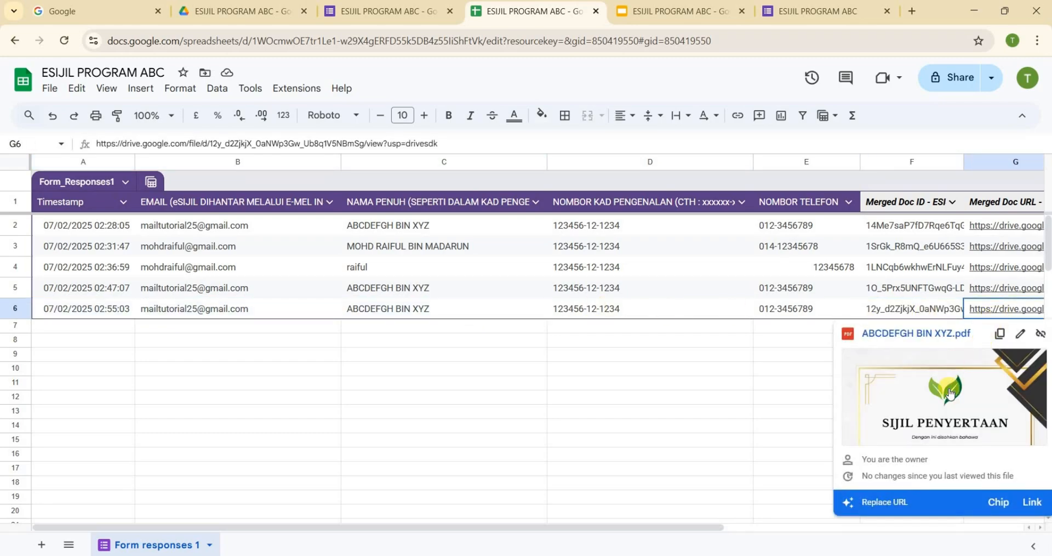
click(950, 392)
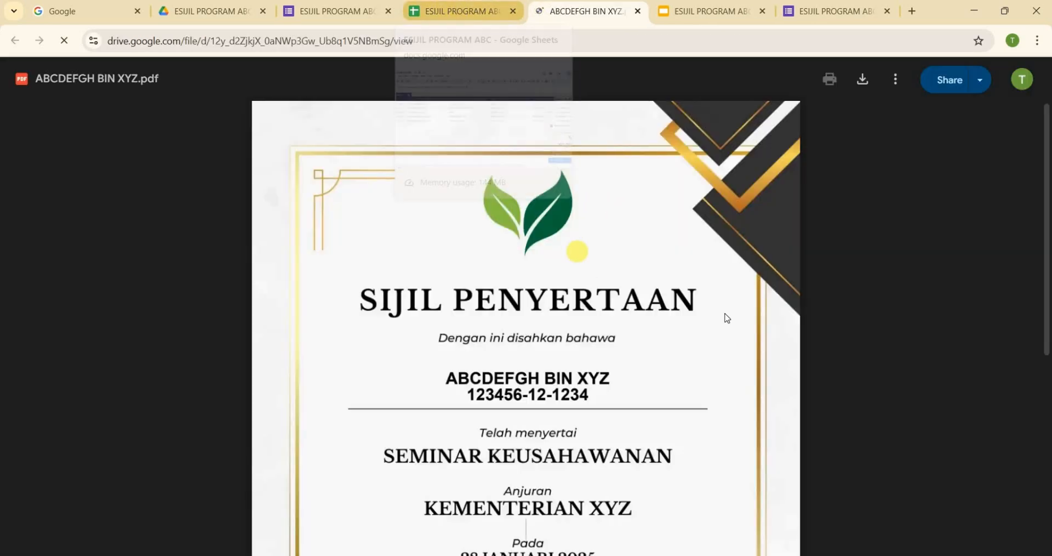
scroll(727, 319, down, 1)
scroll(725, 313, up, 1)
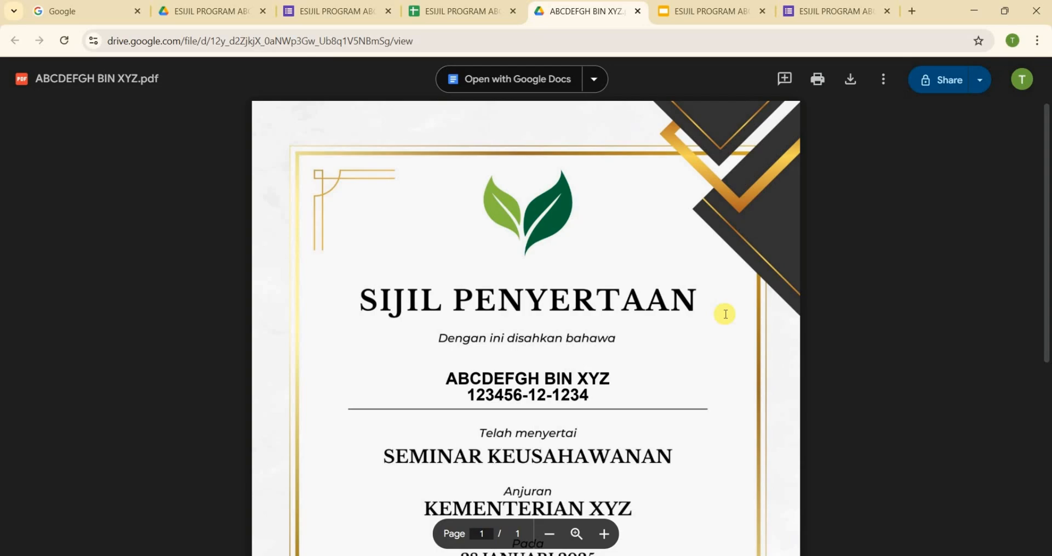
click(460, 11)
click(581, 11)
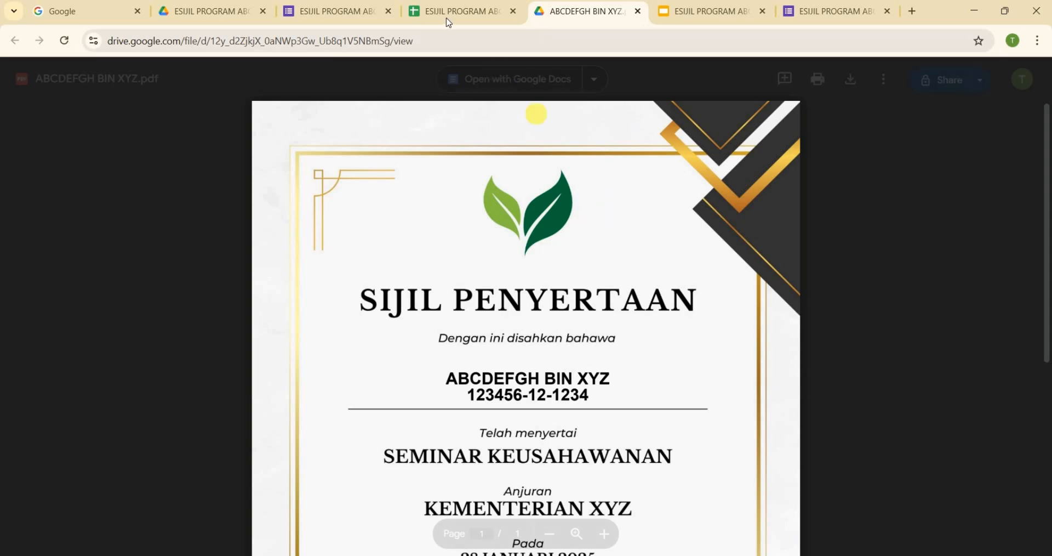
click(816, 11)
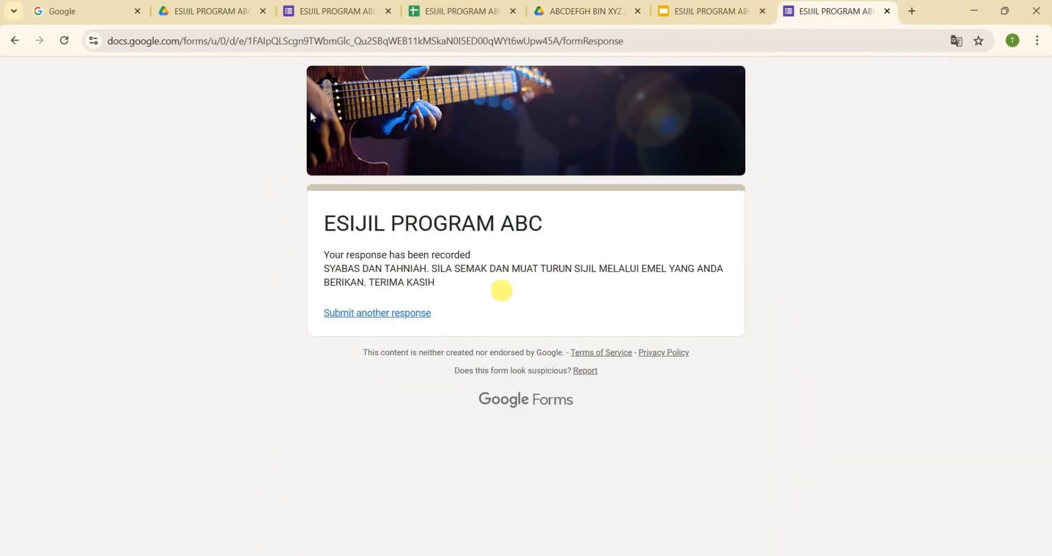
click(491, 11)
click(586, 10)
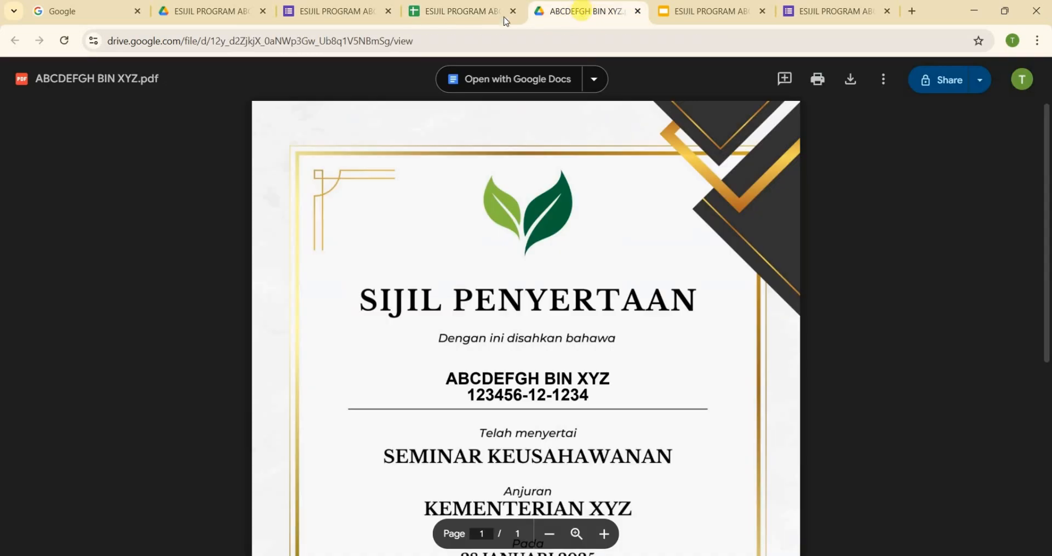
click(473, 12)
Step: Switch to Gmail, open the newly received certificate e-mail and read its message
click(91, 20)
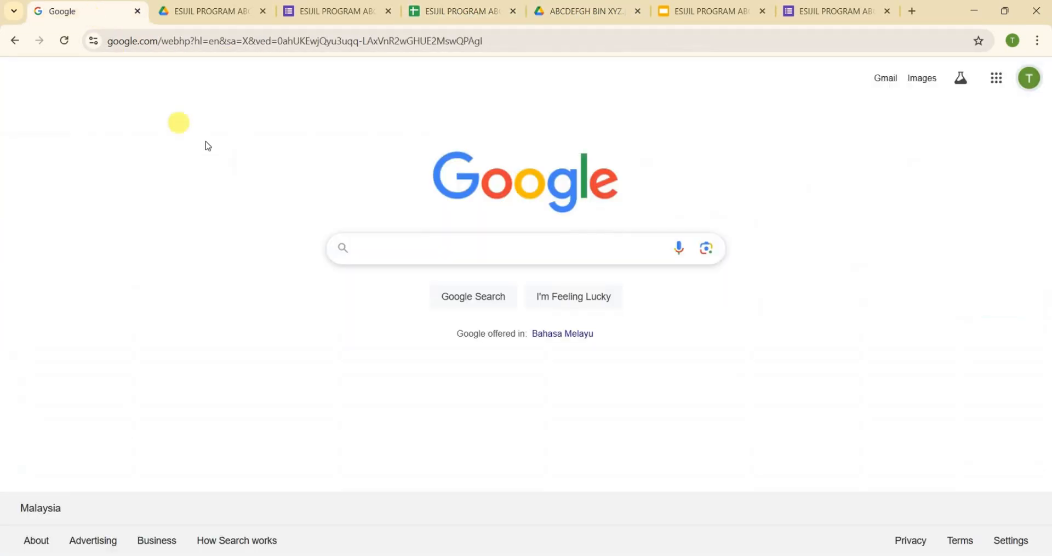
click(879, 83)
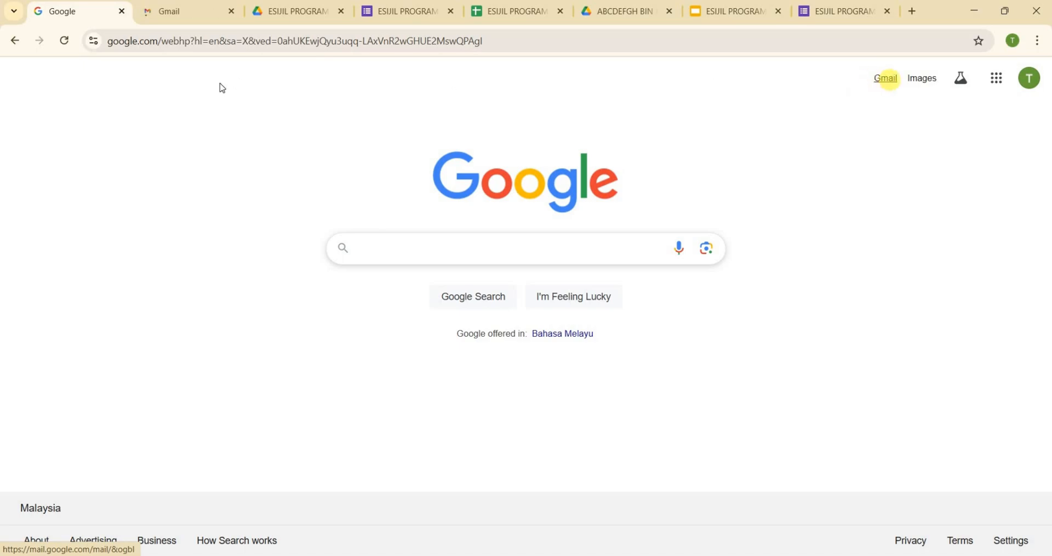
click(187, 11)
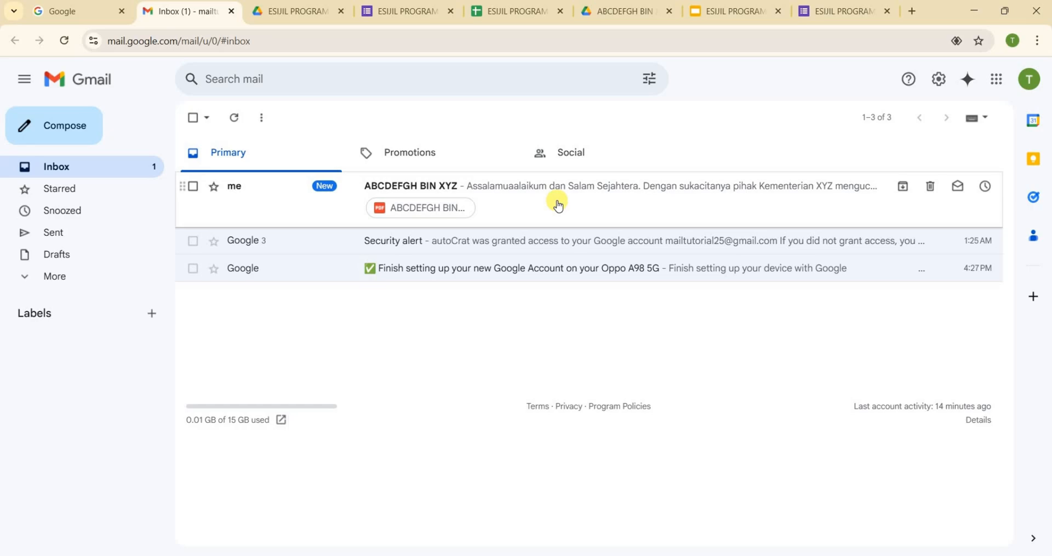
click(558, 204)
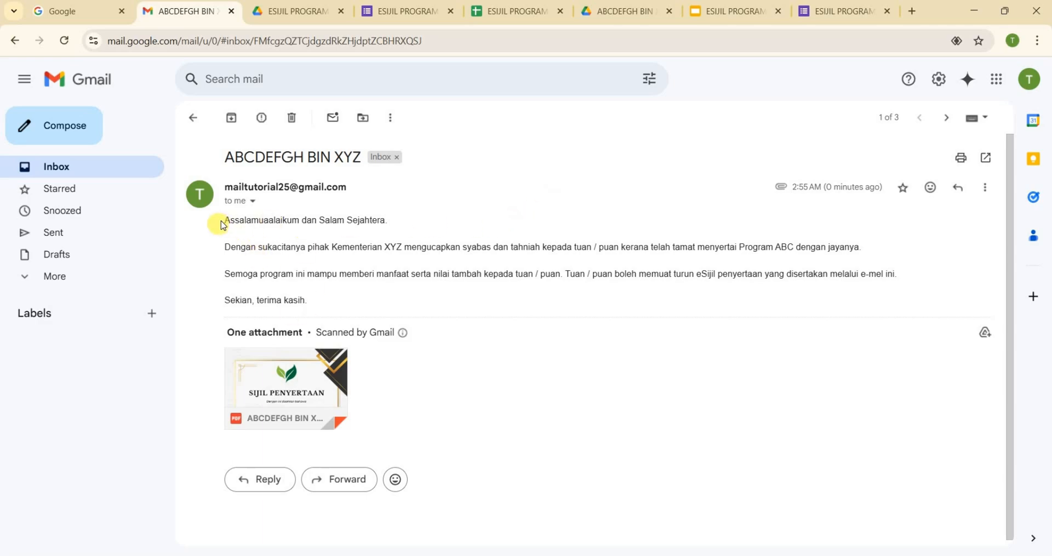
drag(223, 220, 354, 298)
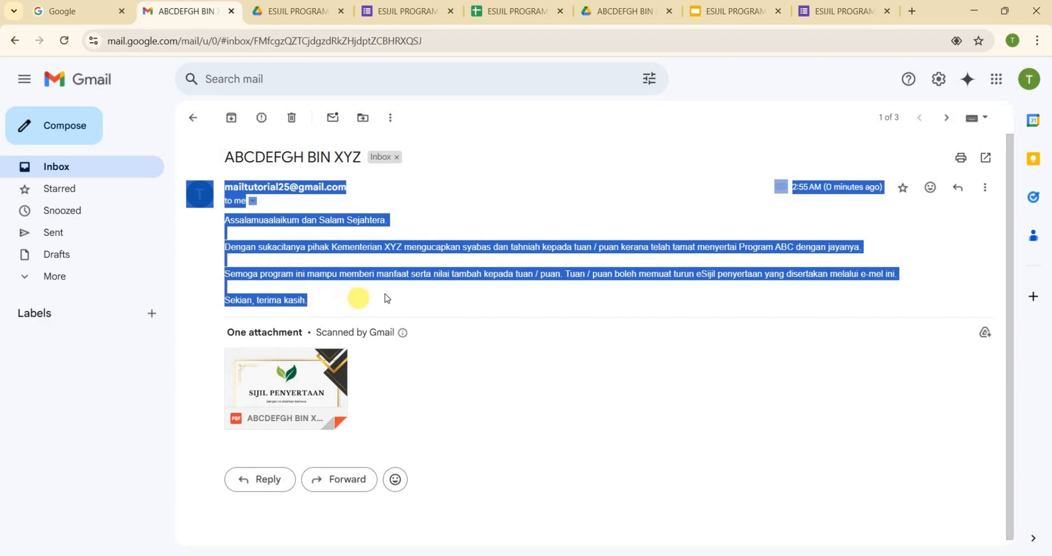
click(361, 297)
scroll(540, 309, down, 1)
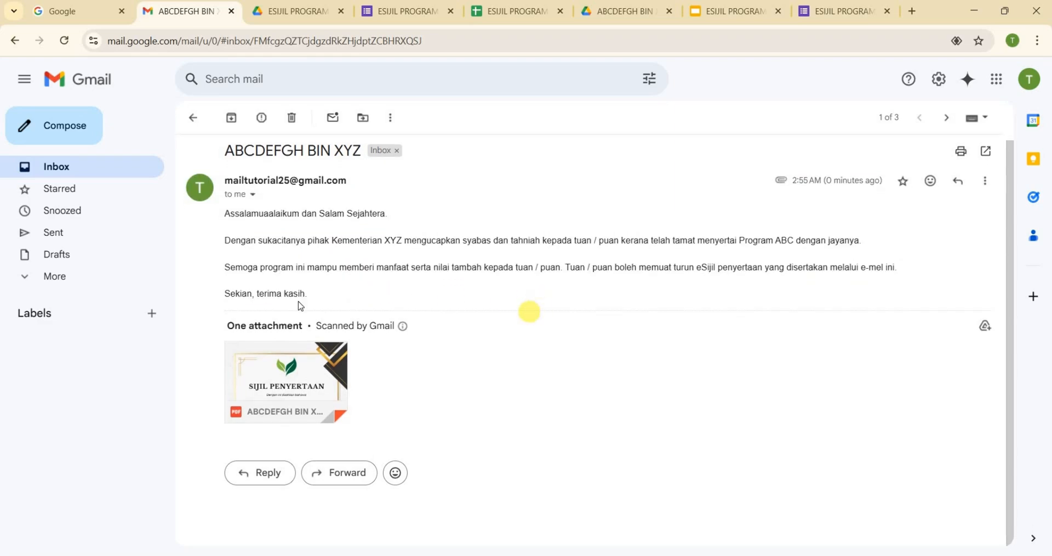
Step: Open the PDF certificate attached to the e-mail and examine its contents
mouse_move(319, 374)
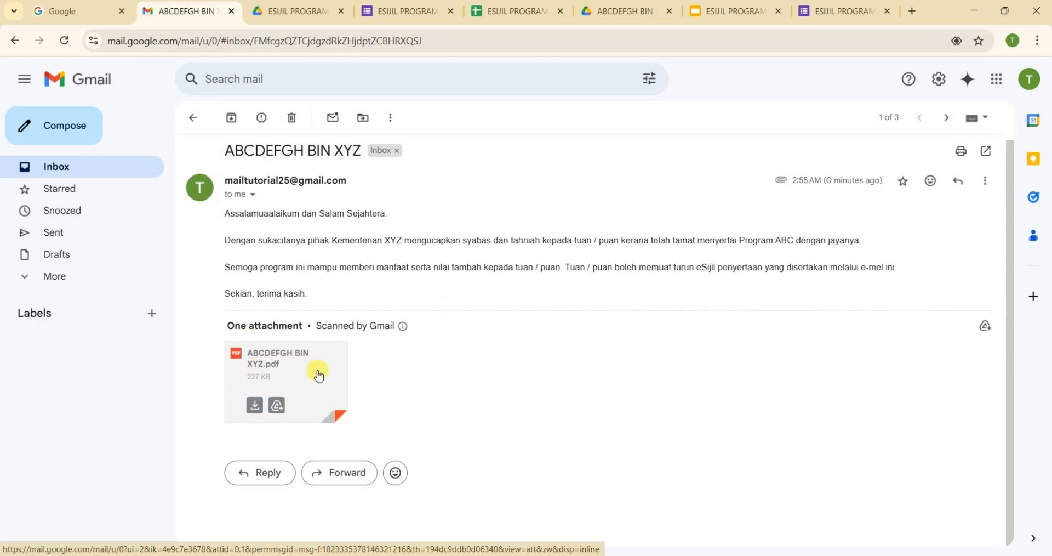
click(321, 374)
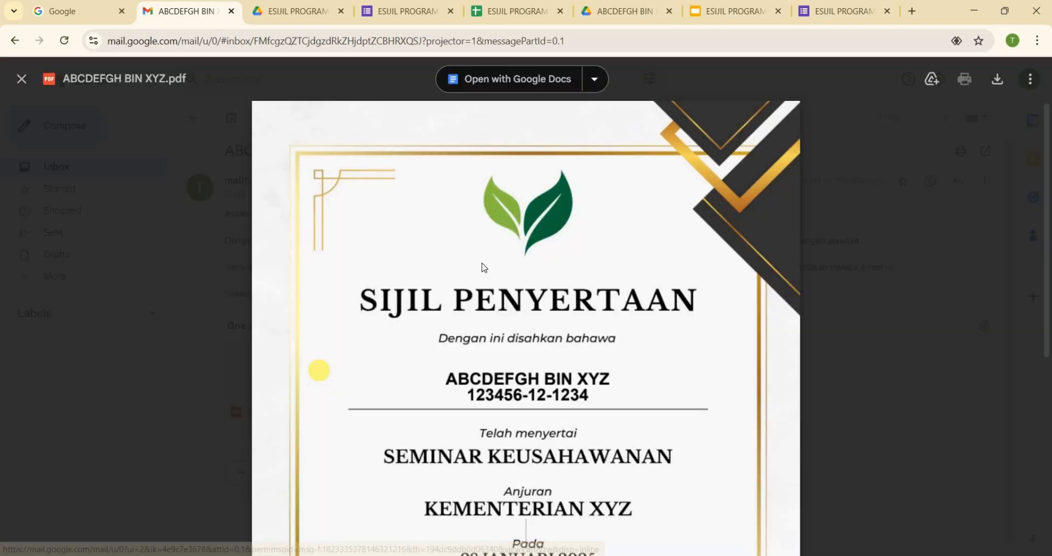
scroll(485, 265, down, 5)
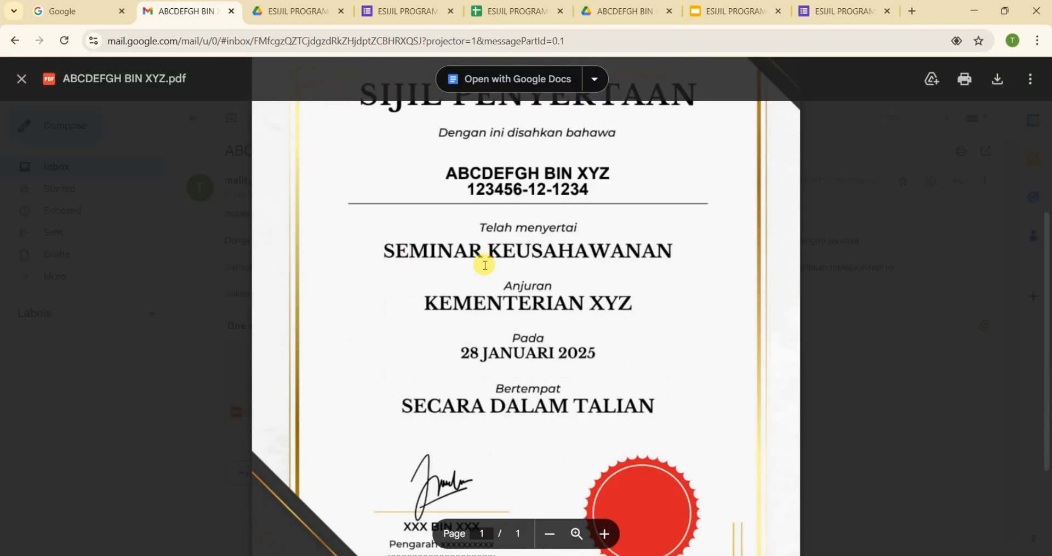
Step: Examine the attached certificate PDF from its heading down to the signature, and close the preview
scroll(483, 259, up, 5)
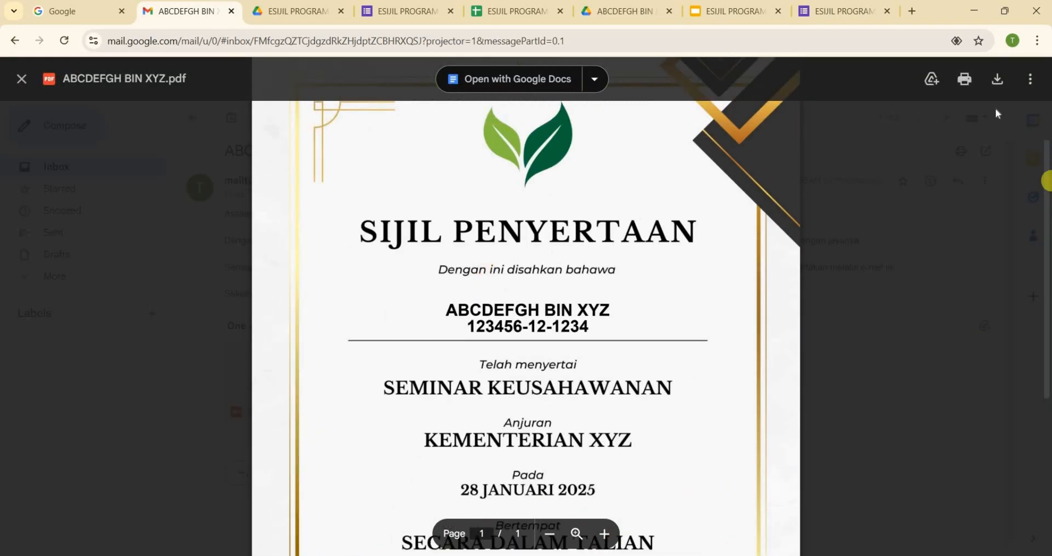
click(996, 87)
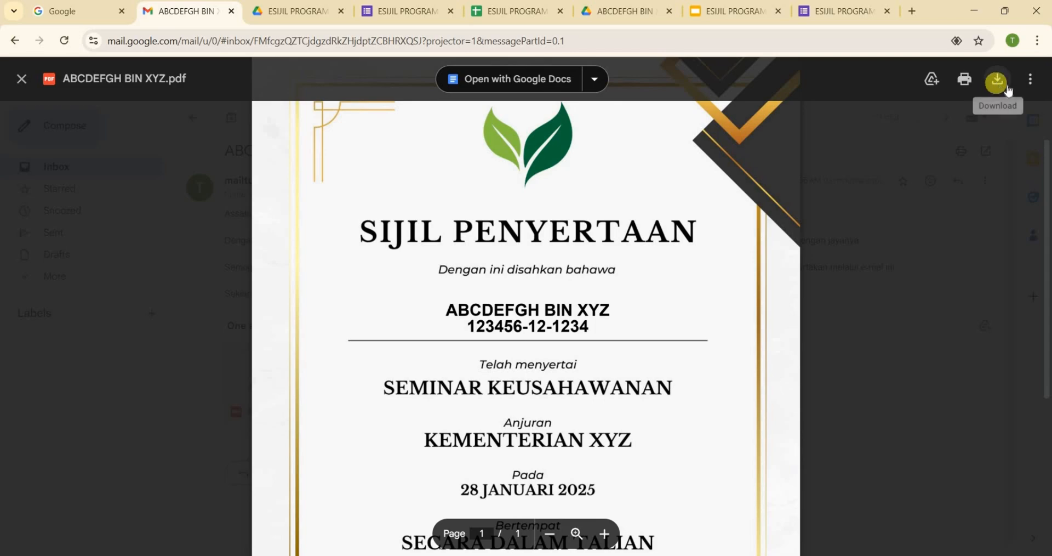
scroll(889, 211, up, 2)
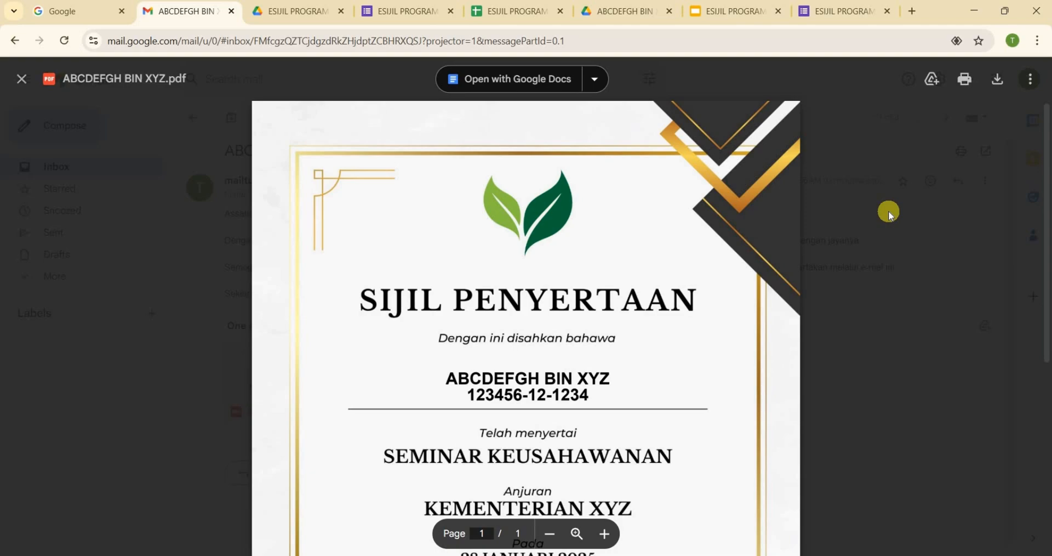
scroll(889, 211, down, 5)
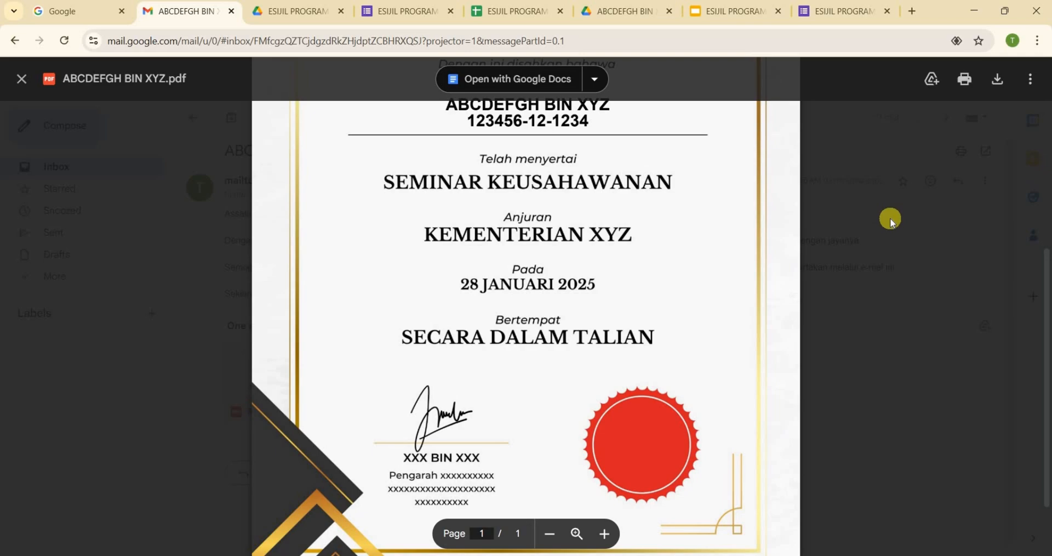
click(890, 218)
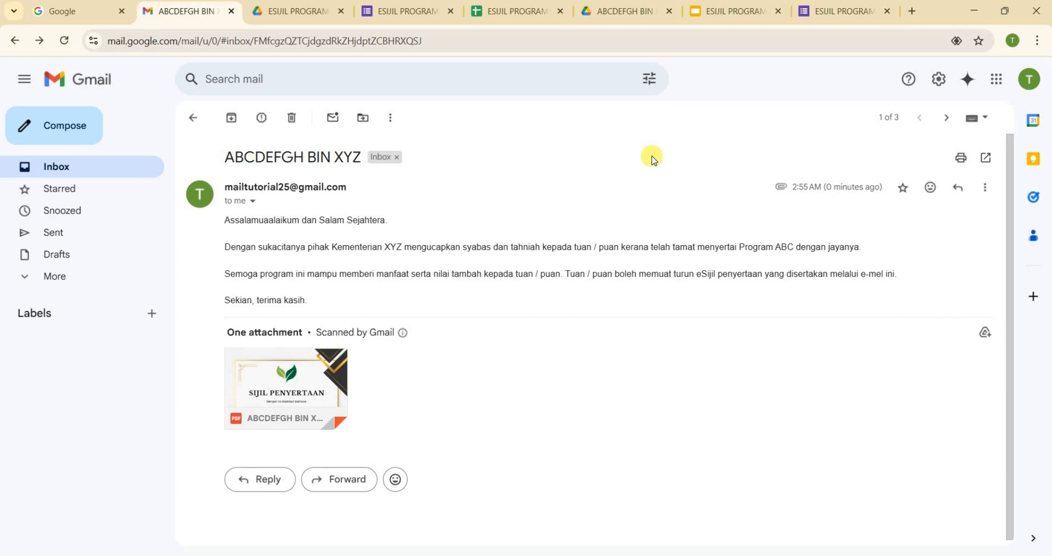
Step: Switch to the response spreadsheet and check the newest row's timestamp, email, name and identity card number entries
click(512, 11)
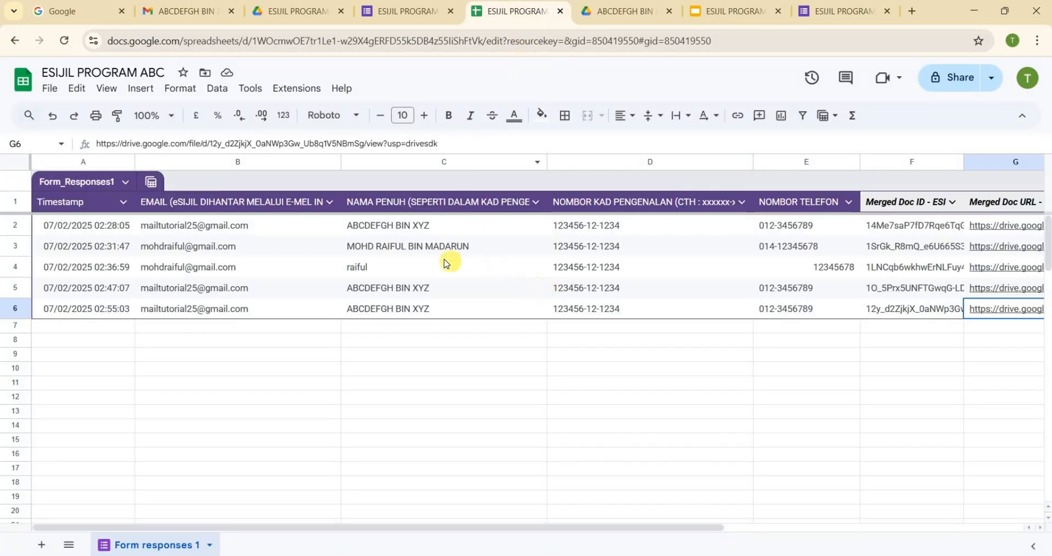
click(222, 309)
click(106, 310)
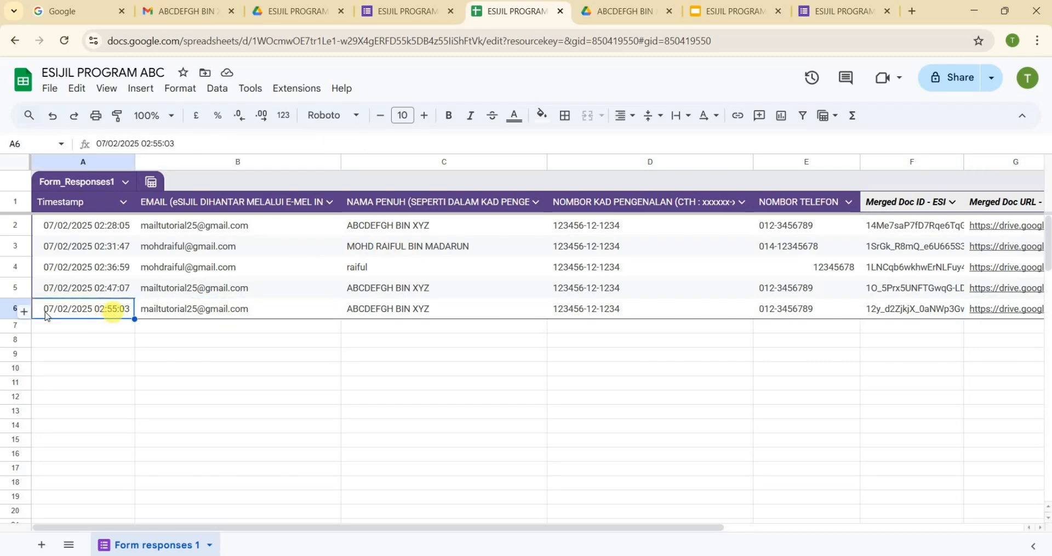
click(16, 308)
click(194, 308)
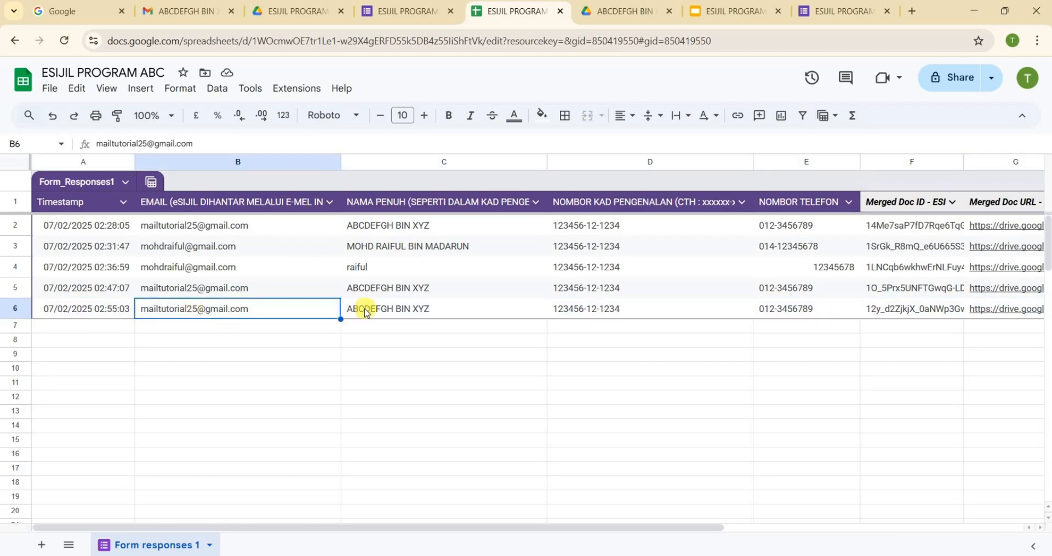
click(366, 309)
click(570, 308)
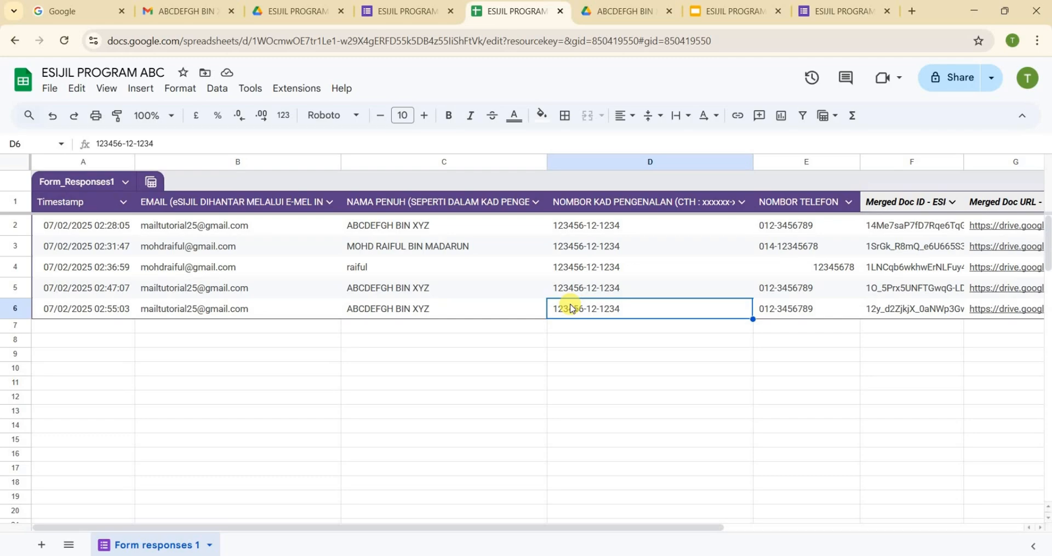
Step: Switch to the ESIJIL PROGRAM ABC form editor and review its responses and questions
click(408, 12)
click(522, 116)
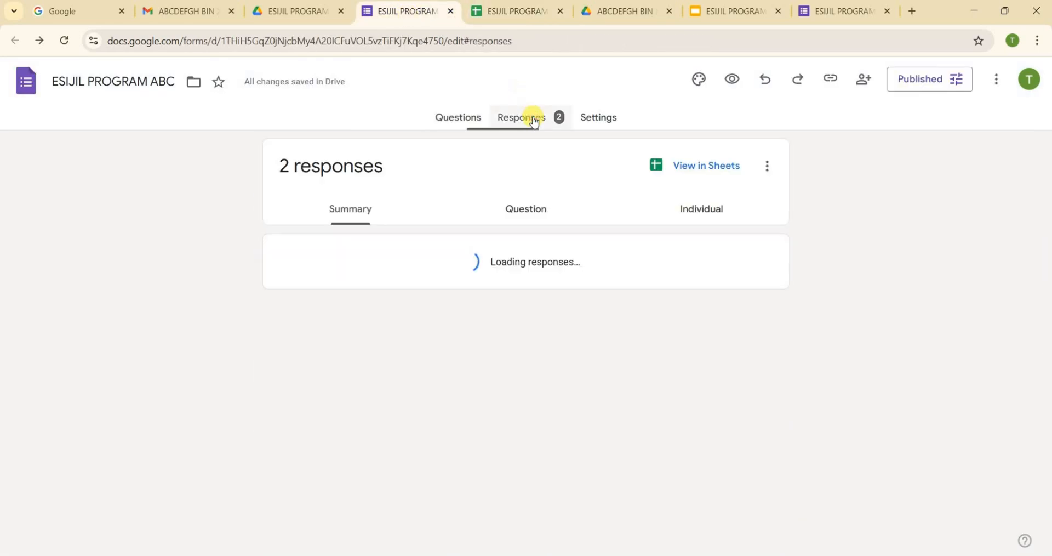
scroll(594, 197, down, 1)
scroll(598, 196, up, 1)
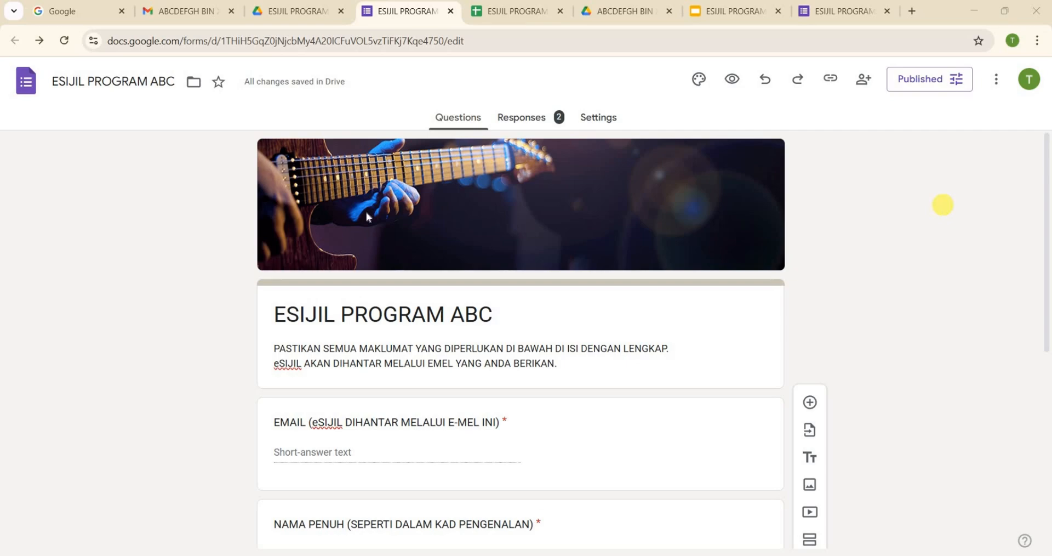
scroll(230, 239, down, 1)
scroll(425, 167, up, 1)
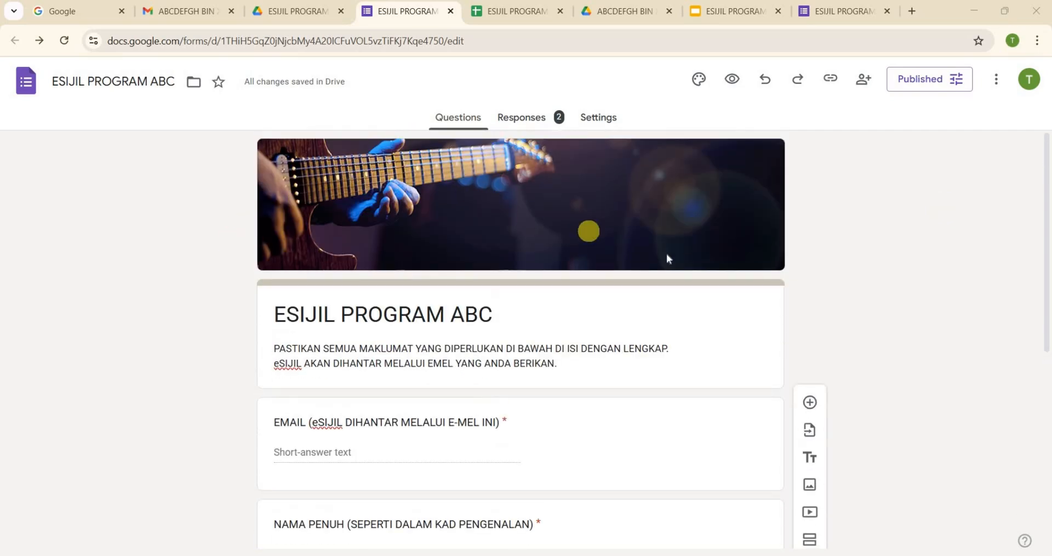
scroll(511, 324, down, 1)
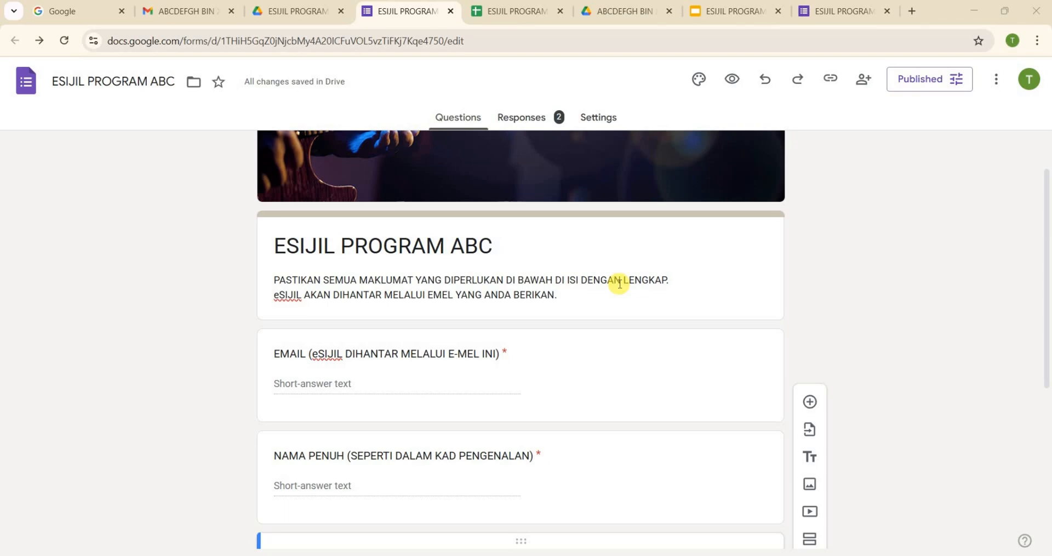
scroll(865, 257, up, 1)
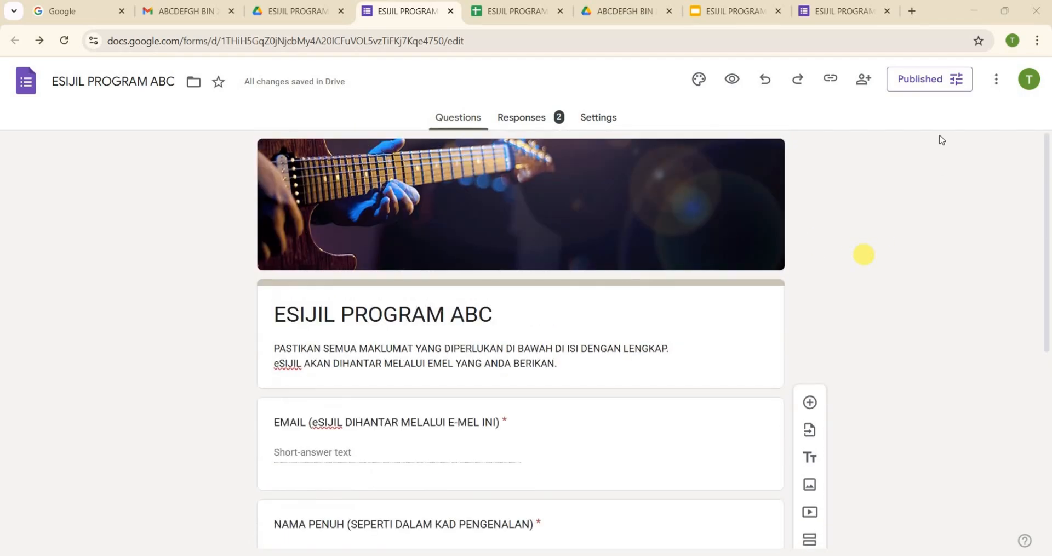
Step: Copy the form's responder link as a shortened URL
click(830, 78)
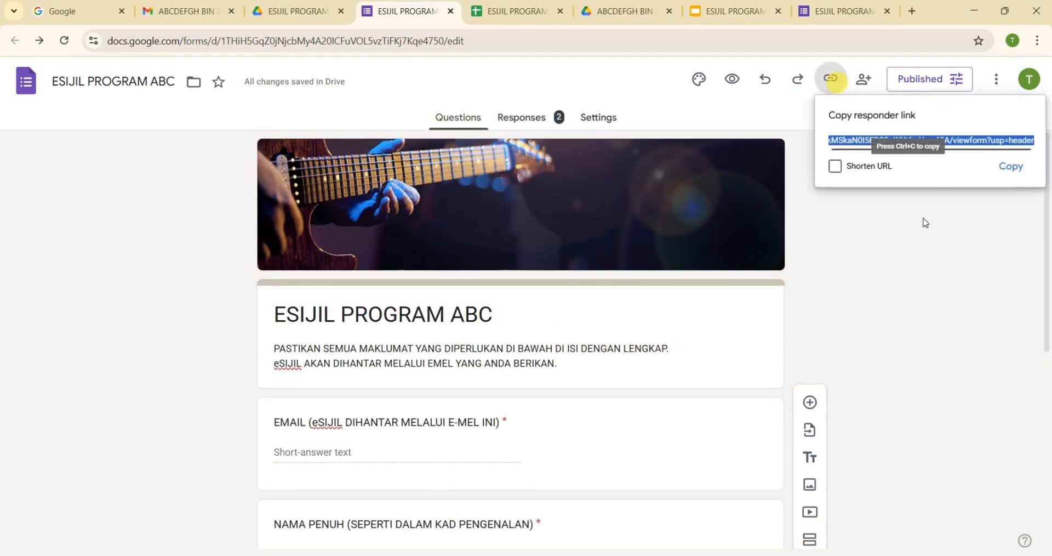
click(835, 166)
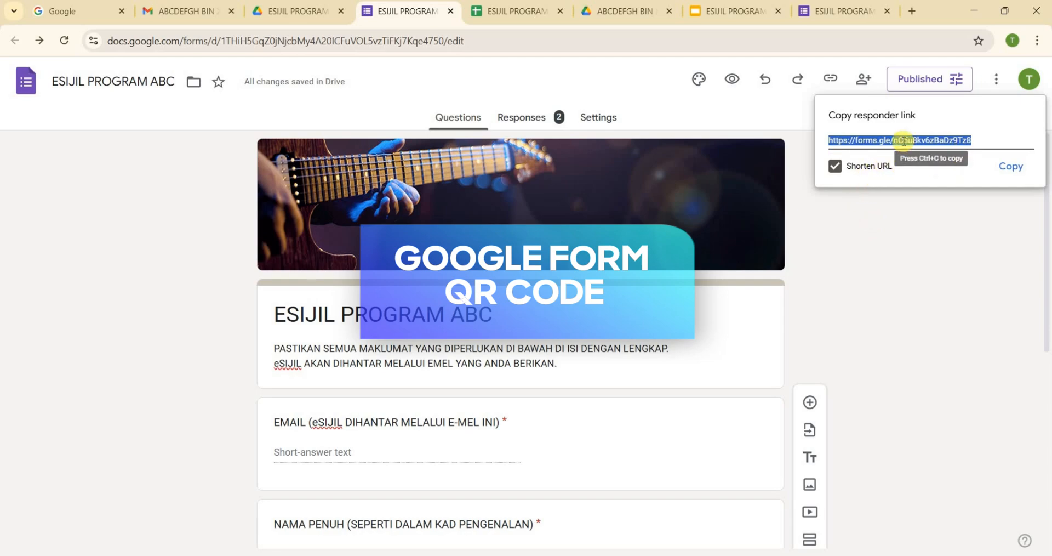
click(1011, 166)
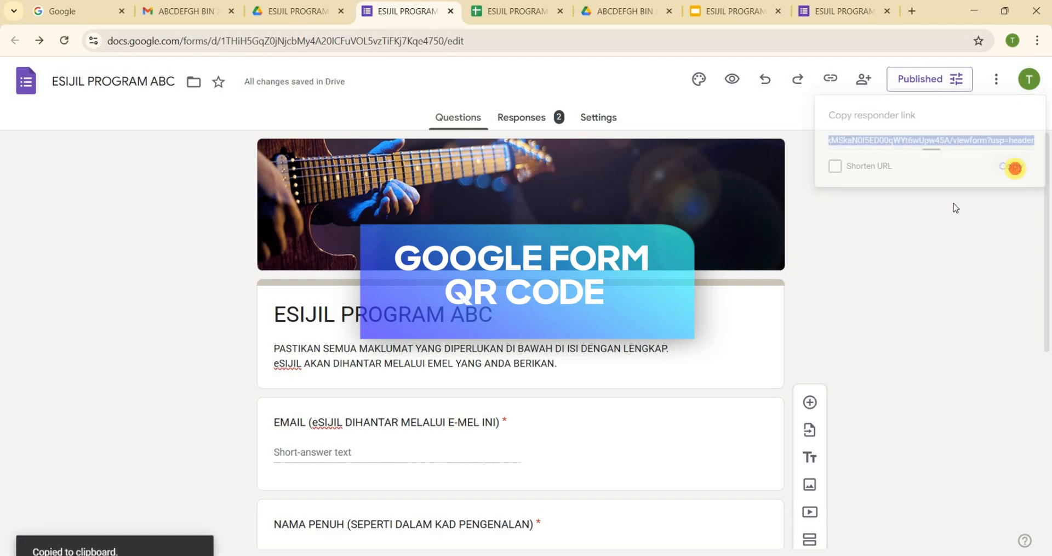
Step: Search the Google Workspace Marketplace for QR Code Generator and open the add-on's listing by 2HAC Studio LLC
click(996, 79)
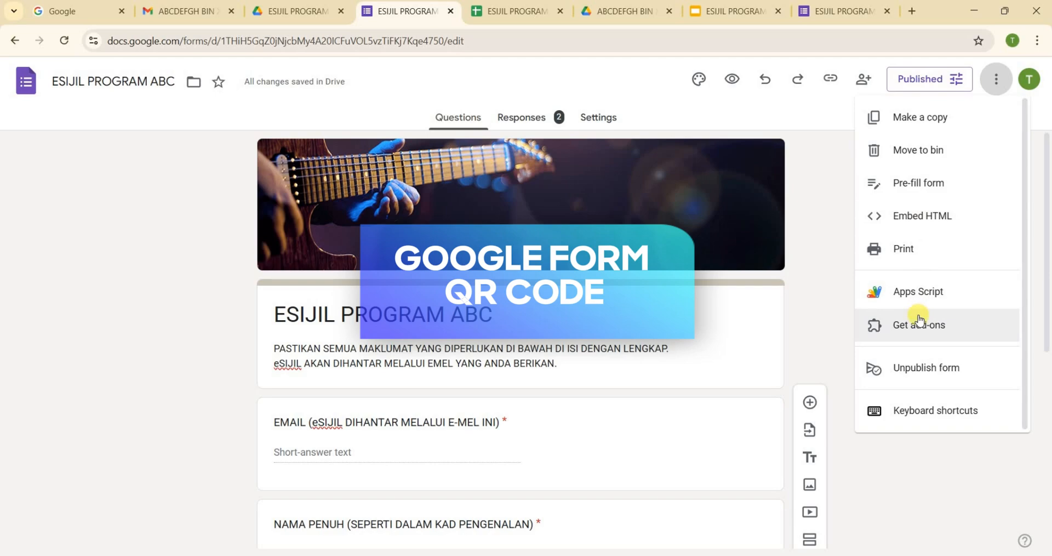
click(995, 94)
click(995, 80)
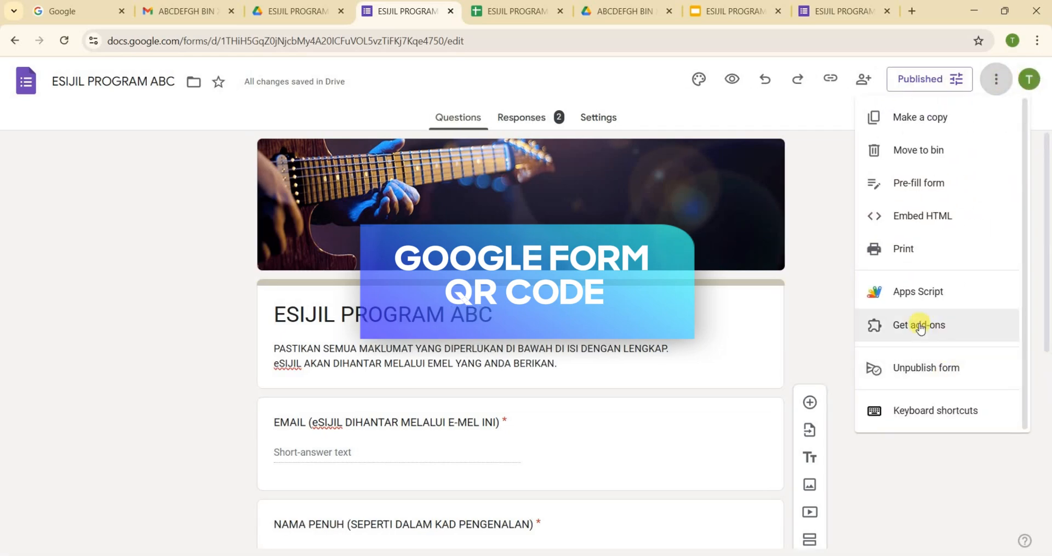
click(921, 327)
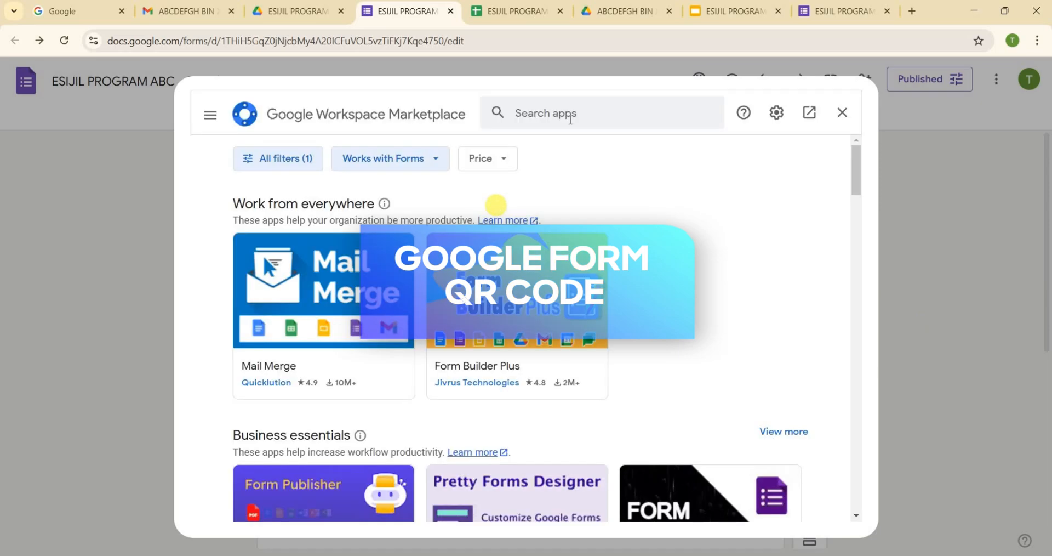
click(572, 111)
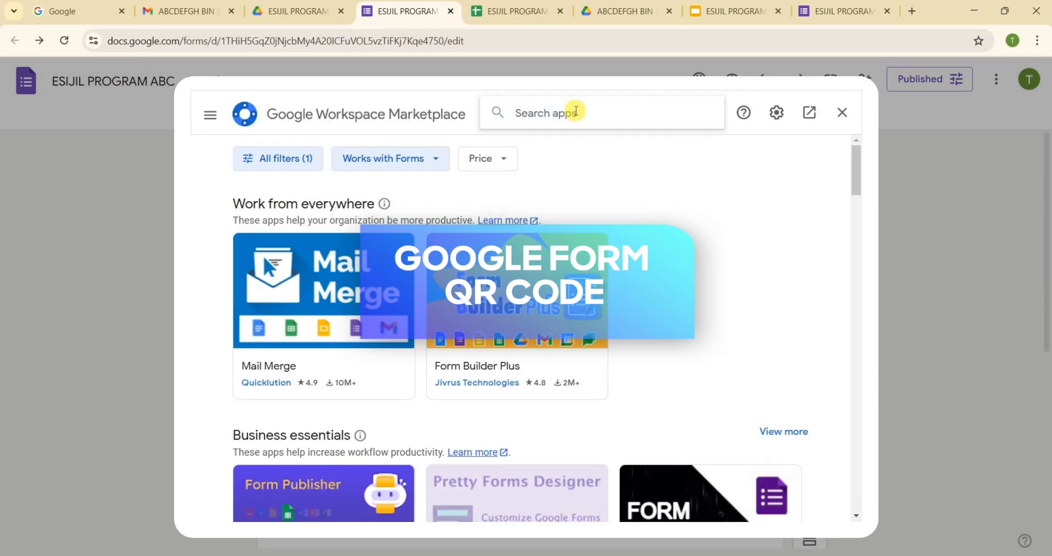
text(QR CODE)
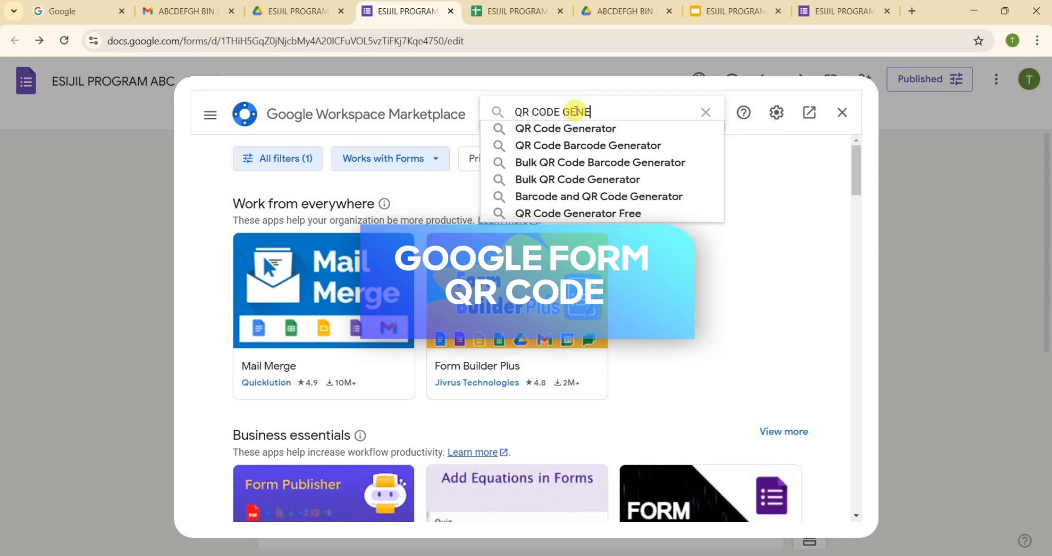
text( GENE)
click(564, 128)
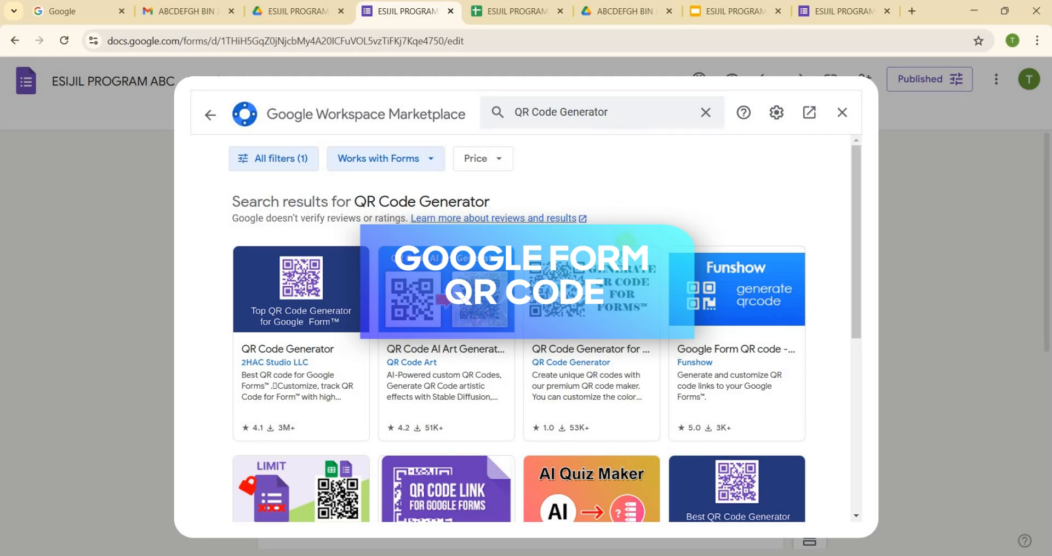
click(319, 303)
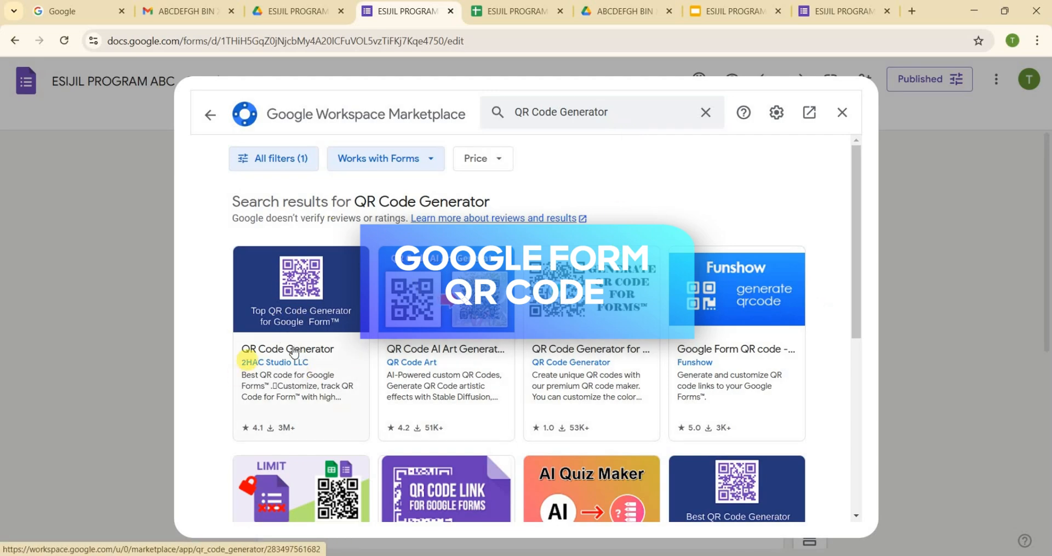
click(296, 319)
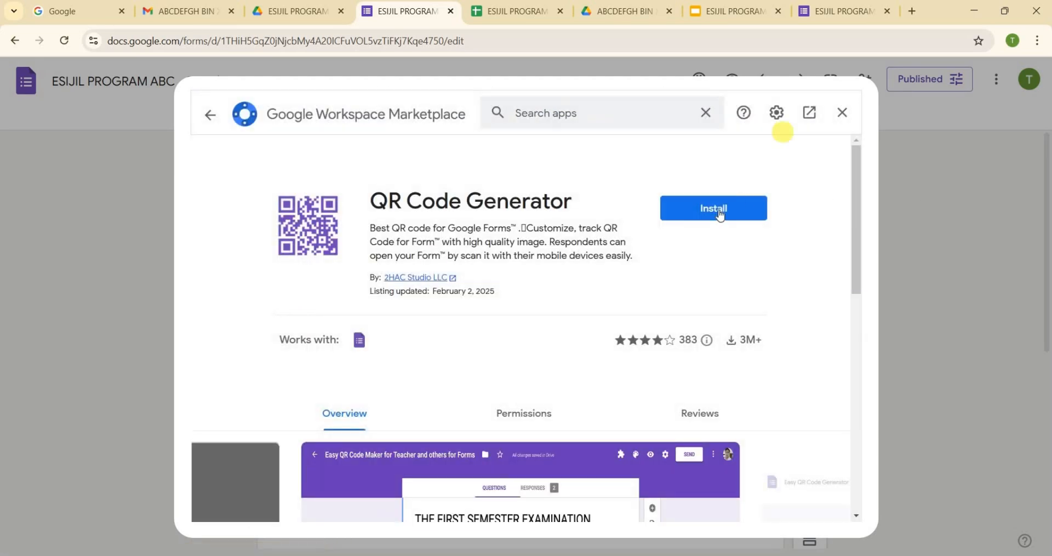
Step: Install the QR Code Generator add-on, allow it access to the current Google account, and close the Marketplace
click(723, 209)
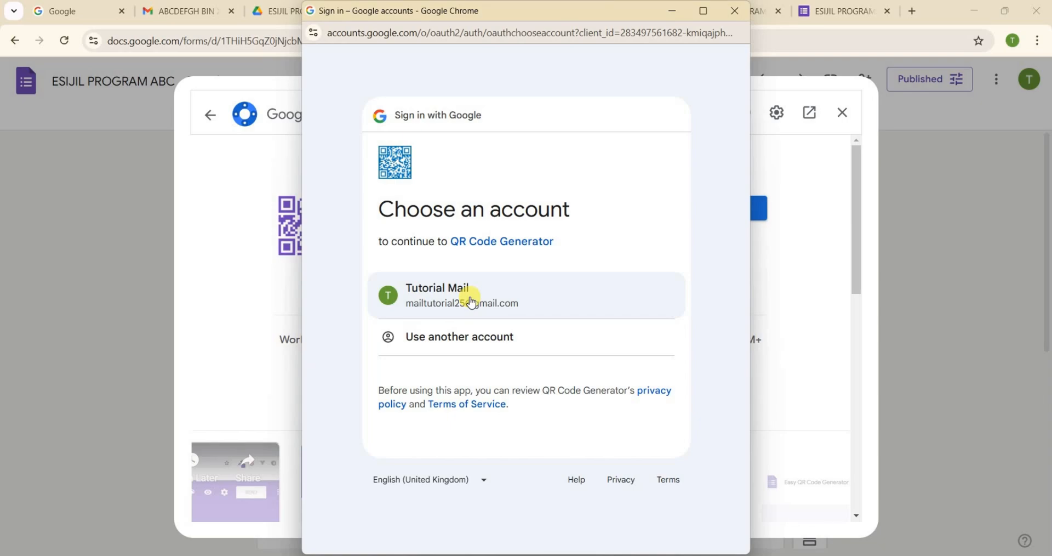
click(470, 296)
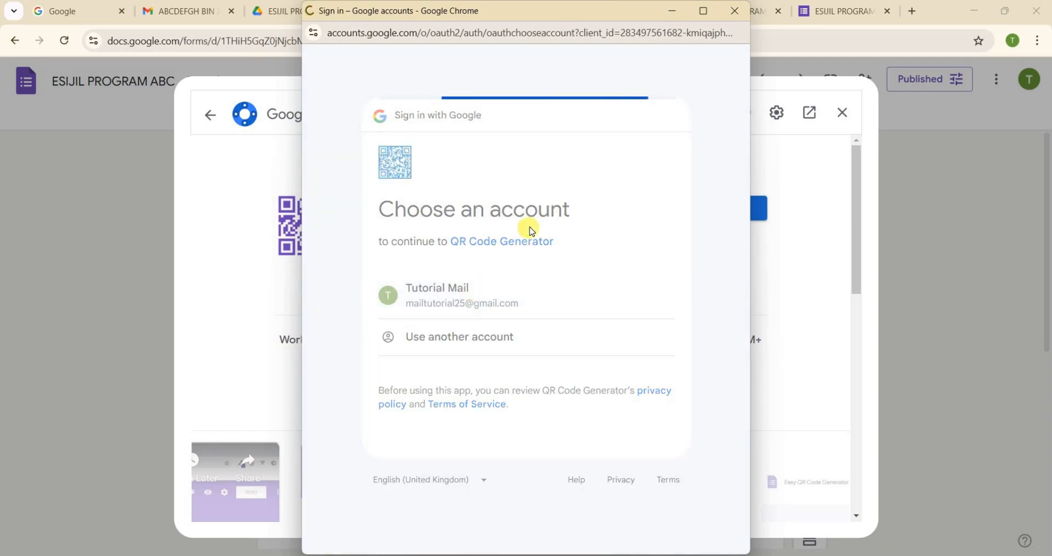
click(615, 433)
scroll(600, 383, down, 3)
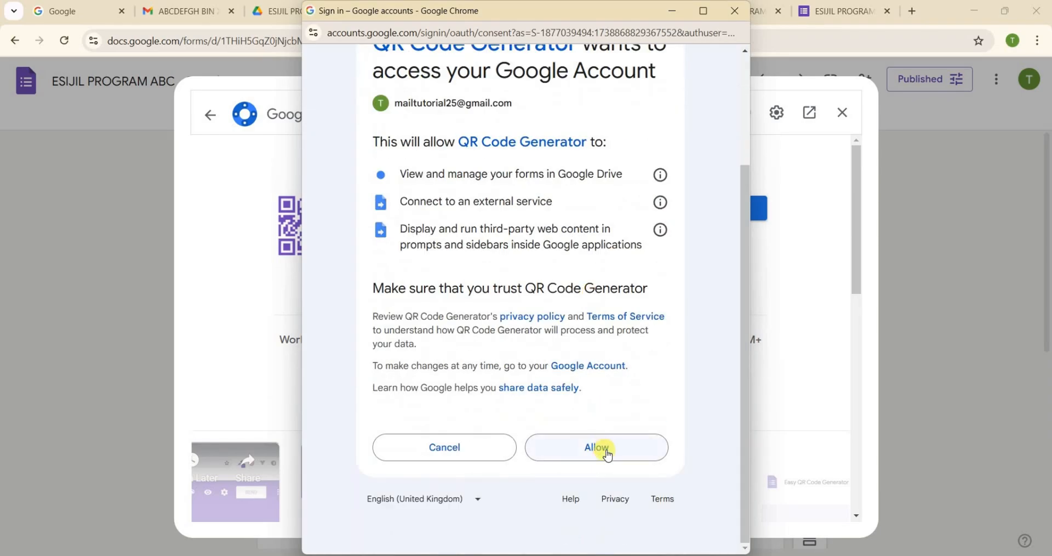
click(598, 447)
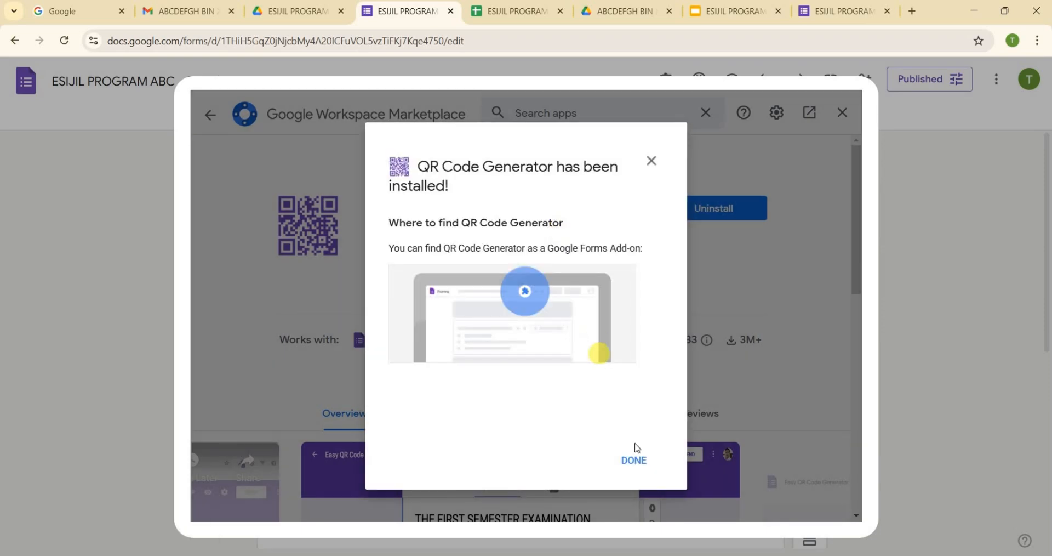
click(634, 460)
click(634, 461)
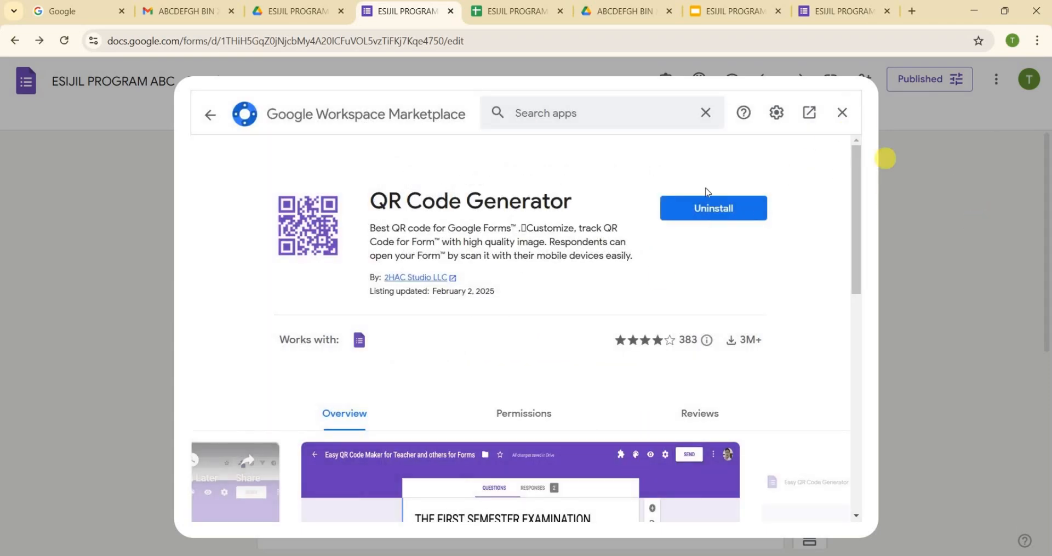
click(842, 113)
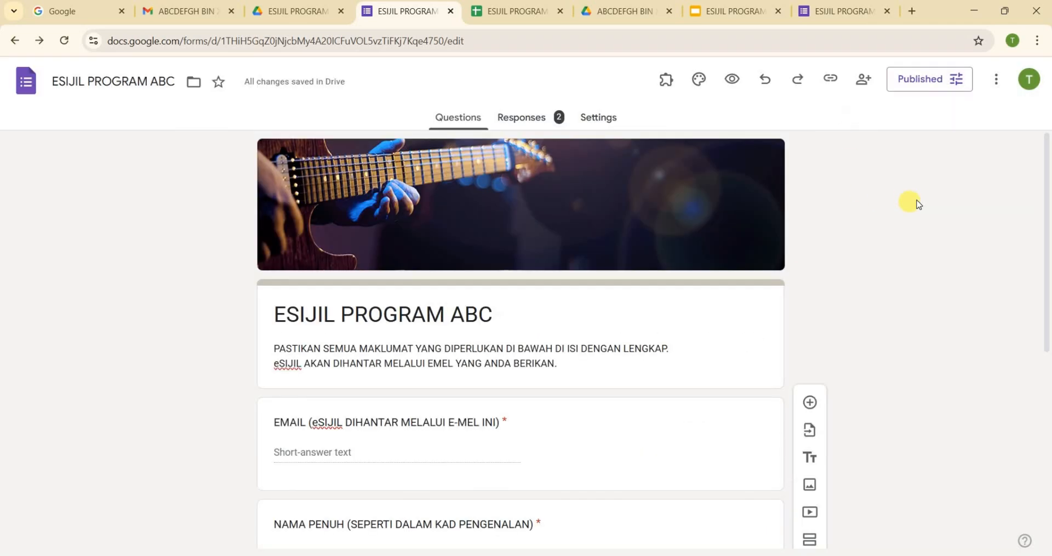
Step: Generate the form's response QR code in English with the QR Code Generator add-on
click(997, 81)
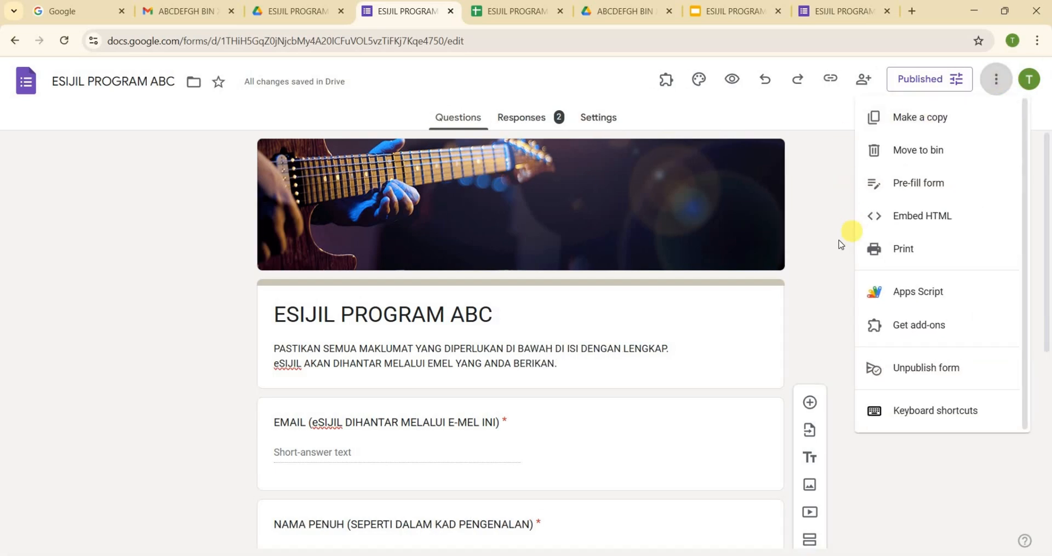
click(666, 89)
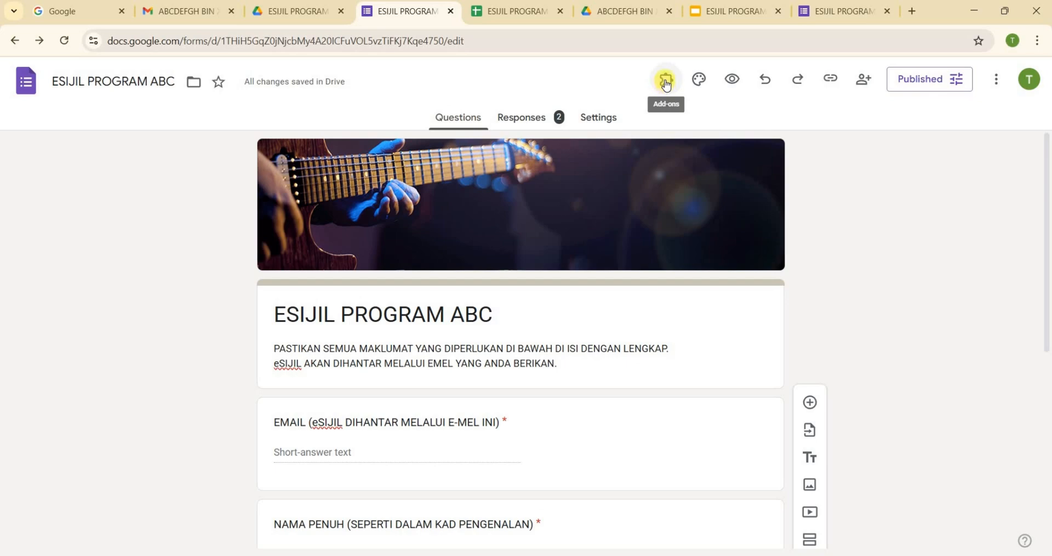
click(666, 84)
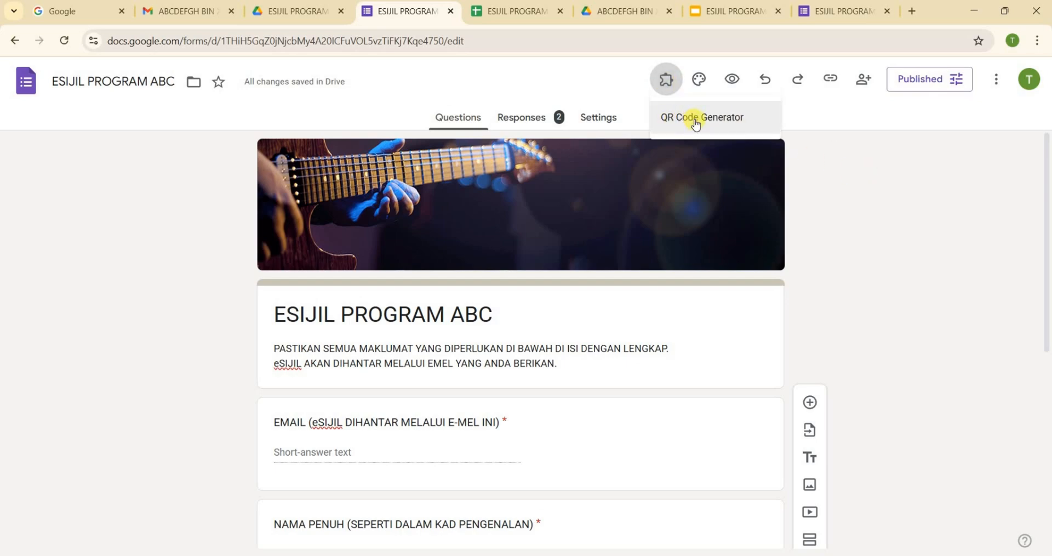
click(716, 121)
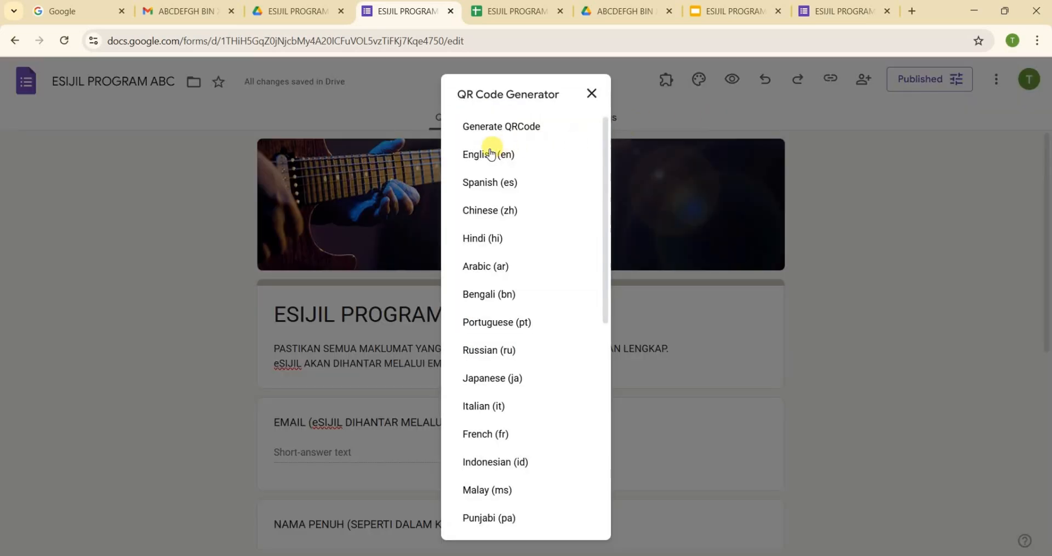
click(491, 154)
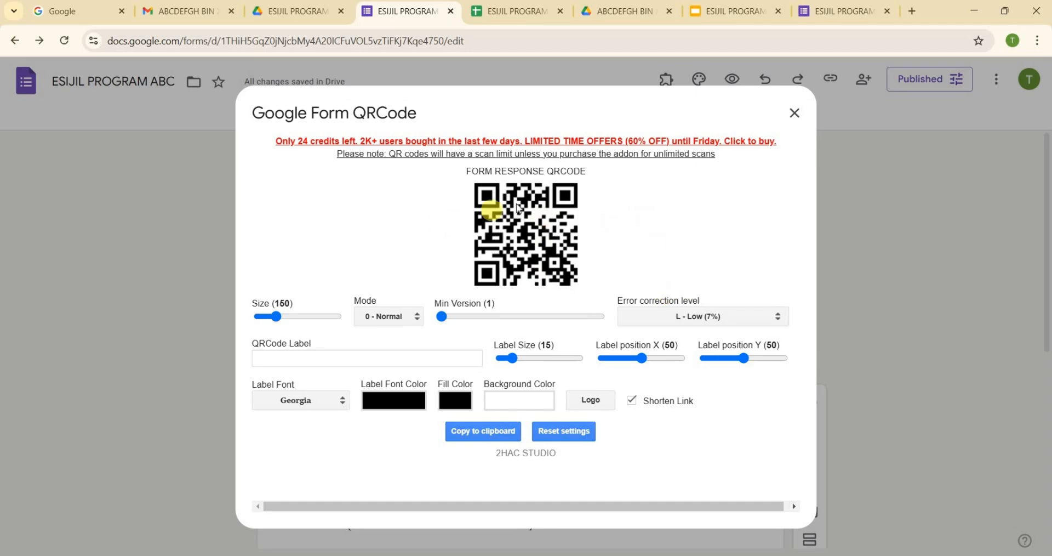
Step: Enlarge the form response QR code to size 450
drag(279, 320, 336, 321)
scroll(585, 311, down, 1)
scroll(585, 312, down, 3)
scroll(585, 311, up, 5)
scroll(584, 311, down, 5)
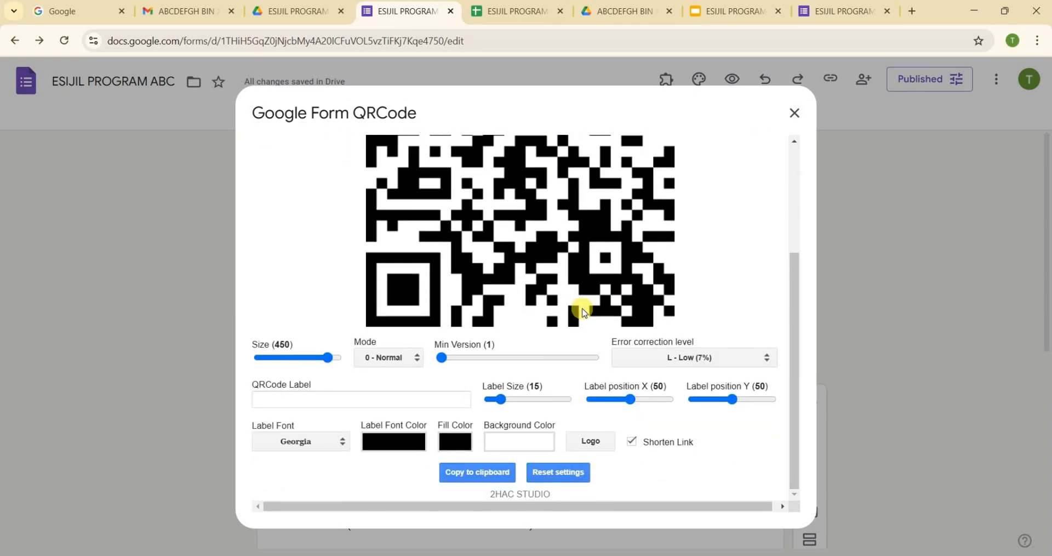
Step: Check the QR code's logo upload option without choosing an image file
scroll(582, 308, up, 1)
scroll(579, 305, down, 1)
click(592, 443)
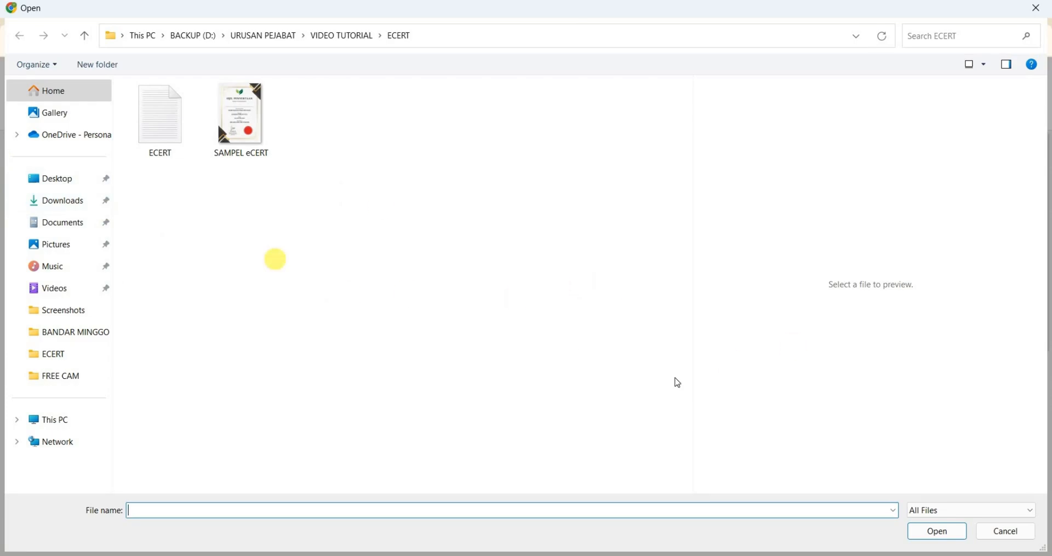
click(1001, 535)
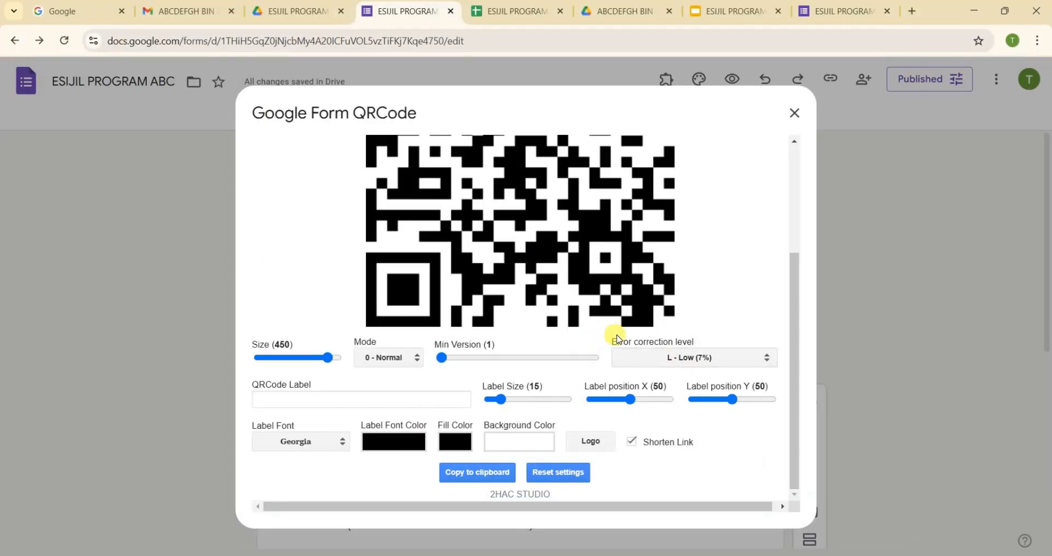
Step: Review the enlarged QR code with its settings, and check the options for saving or copying its image
scroll(523, 297, up, 1)
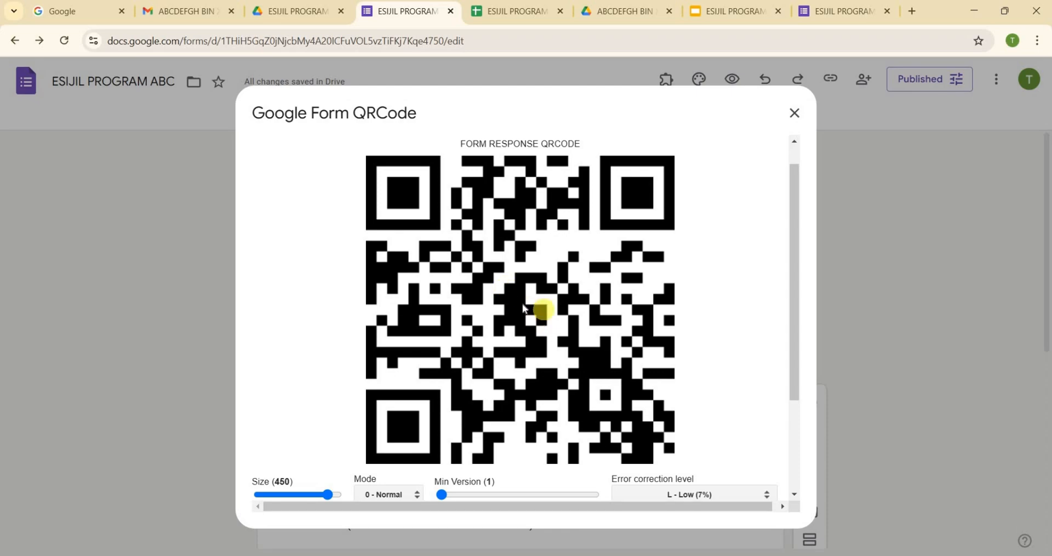
scroll(531, 314, down, 3)
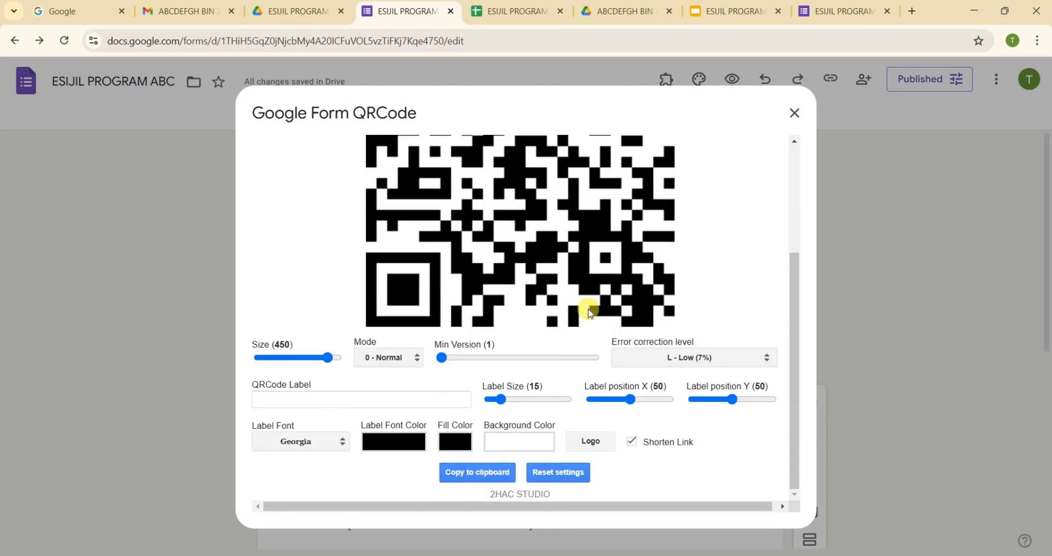
scroll(589, 312, up, 3)
right_click(510, 253)
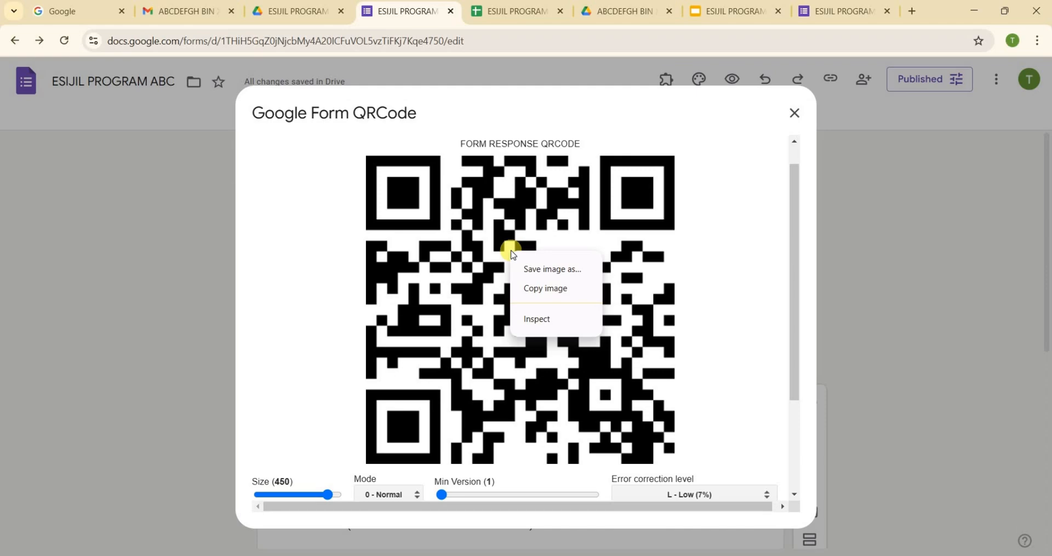
click(454, 244)
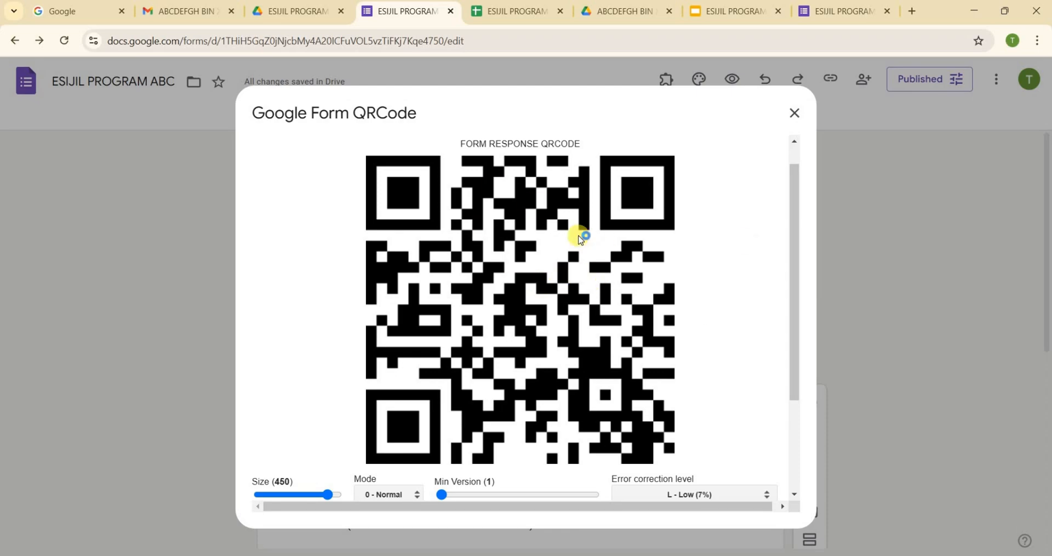
scroll(579, 239, down, 3)
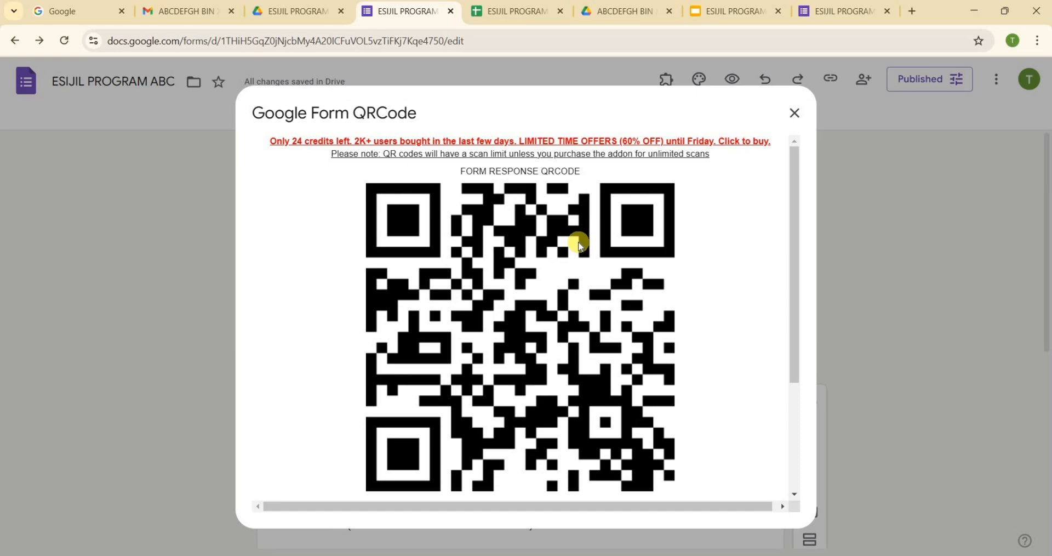
scroll(580, 245, down, 3)
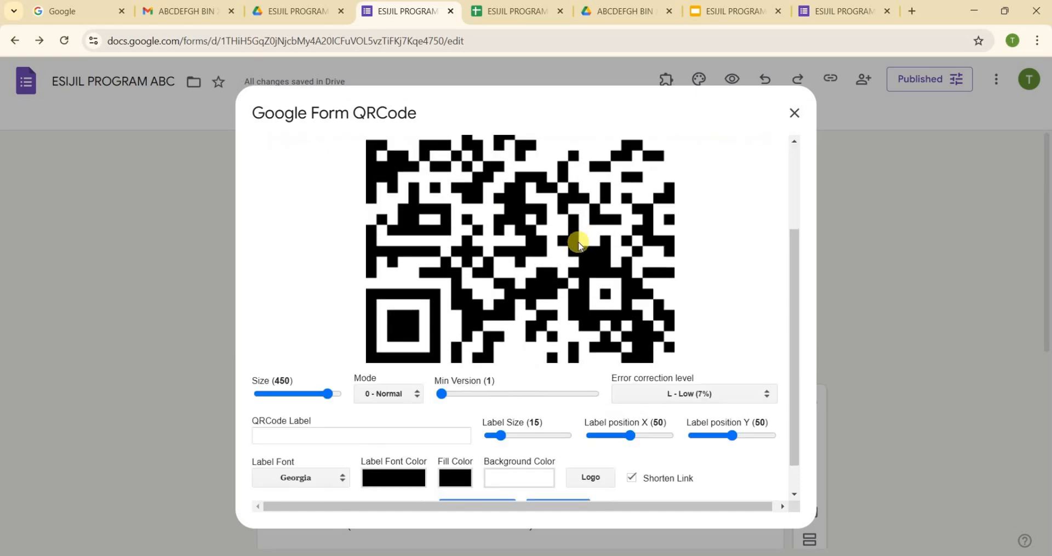
scroll(579, 245, up, 3)
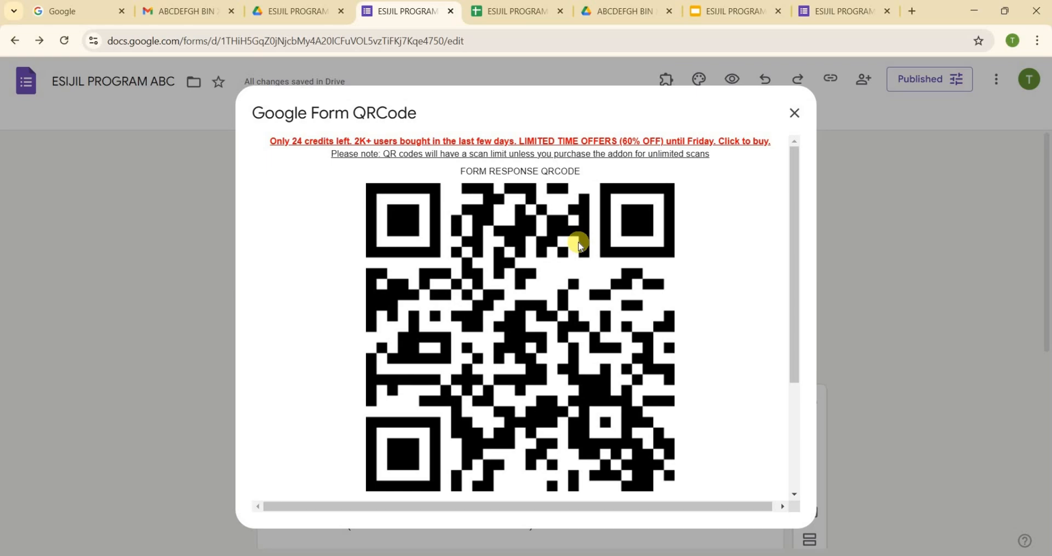
scroll(579, 245, down, 2)
scroll(579, 245, up, 2)
scroll(579, 246, down, 2)
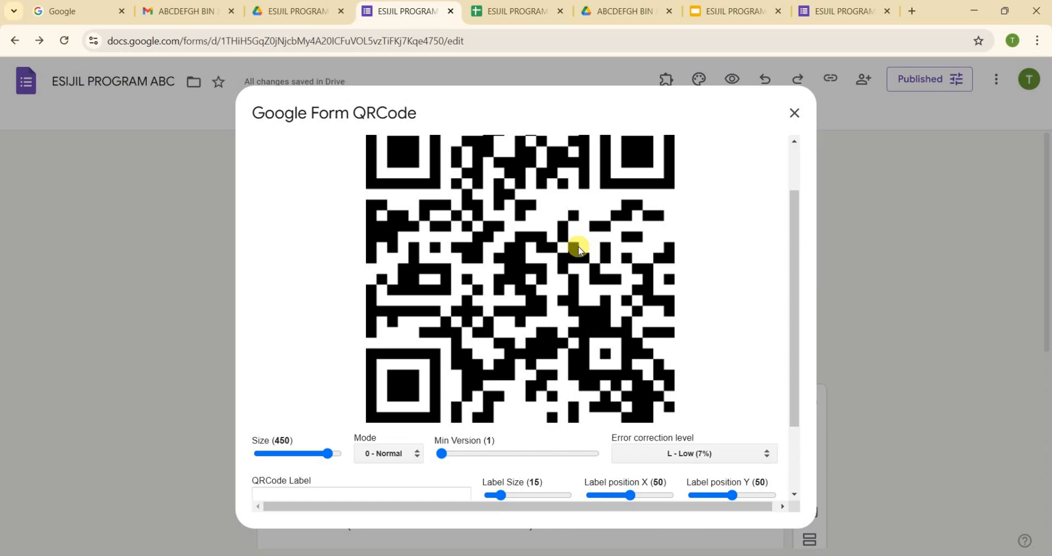